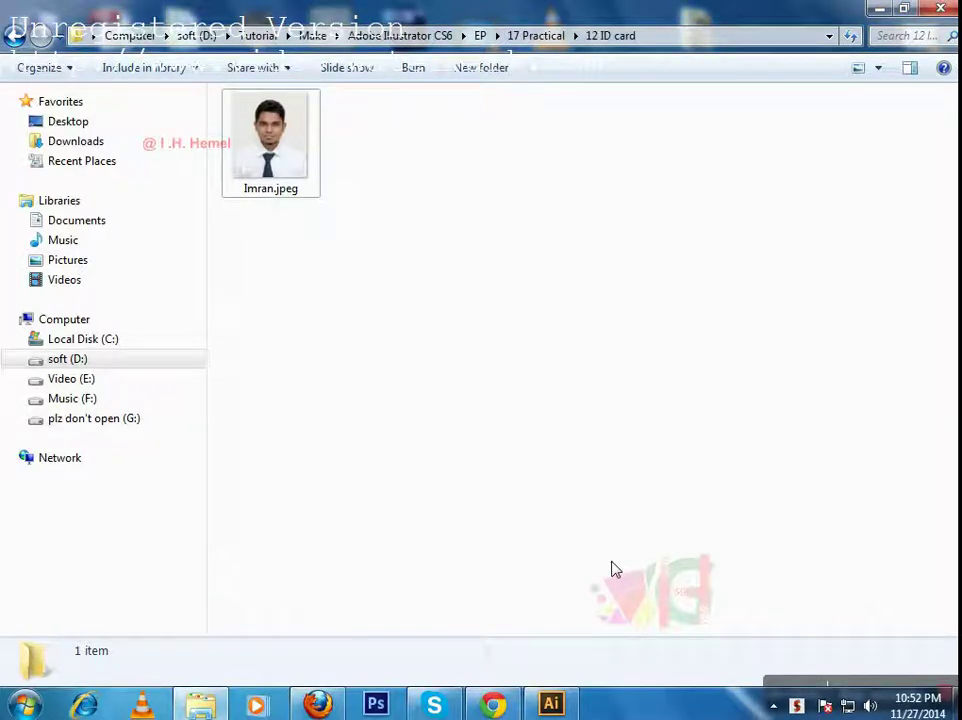
Preview the portrait JPEG from the 12 ID card folder in Photo Viewer, then close it.
{"action": "left_click", "coordinate": [305, 167]}
{"action": "left_click", "coordinate": [505, 612]}
{"action": "double_click", "coordinate": [305, 172]}
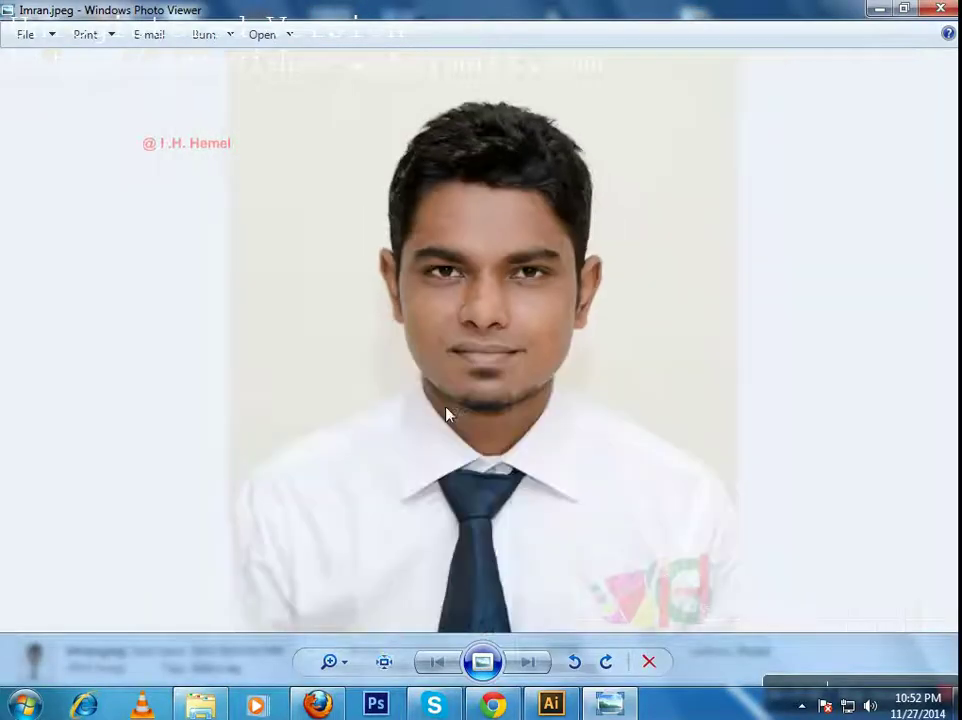
{"action": "scroll", "coordinate": [428, 436], "scroll_direction": "up", "scroll_amount": 3}
{"action": "scroll", "coordinate": [425, 443], "scroll_direction": "down", "scroll_amount": 3}
{"action": "key", "text": "alt+F4"}
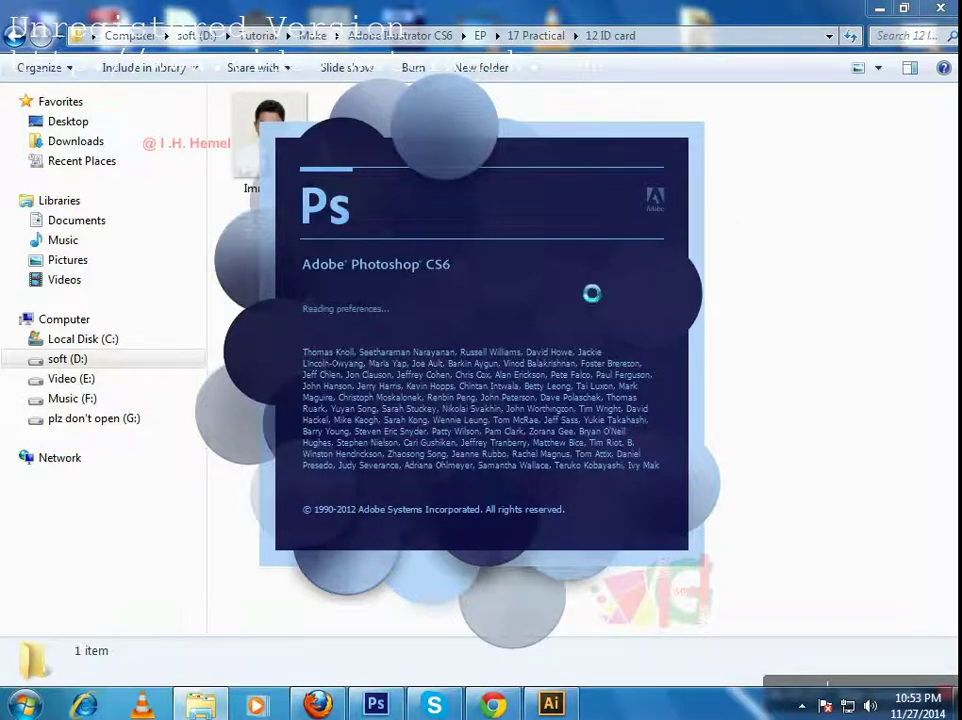
Bring Chrome forward, flip between the Google Translate and Facebook tabs, and scroll the feed.
{"action": "left_click", "coordinate": [495, 705]}
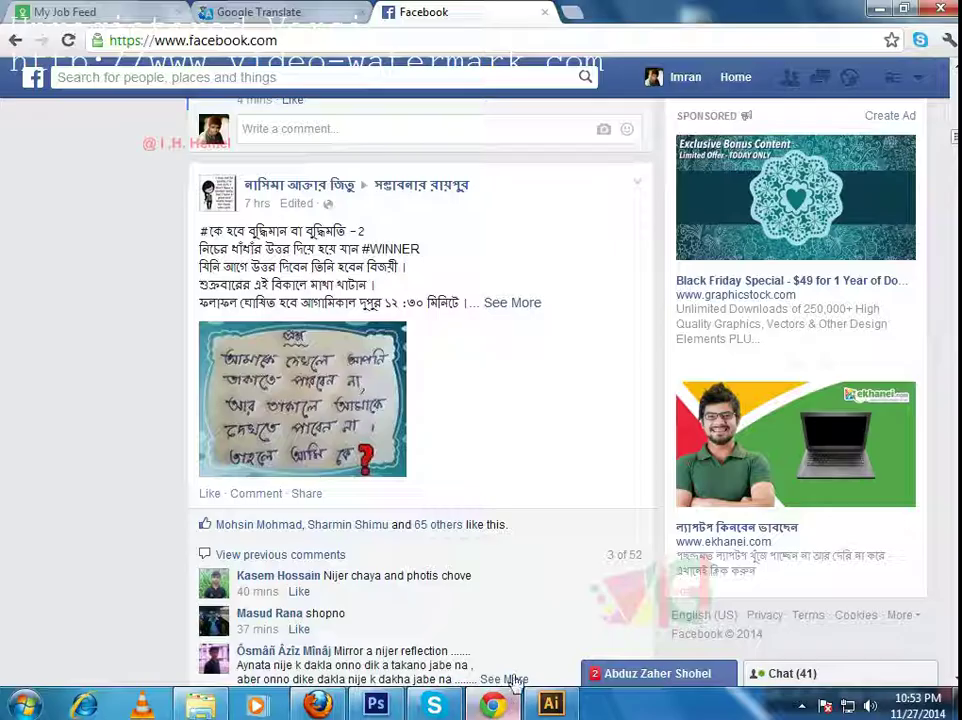
{"action": "left_click", "coordinate": [303, 14]}
{"action": "left_click", "coordinate": [440, 12]}
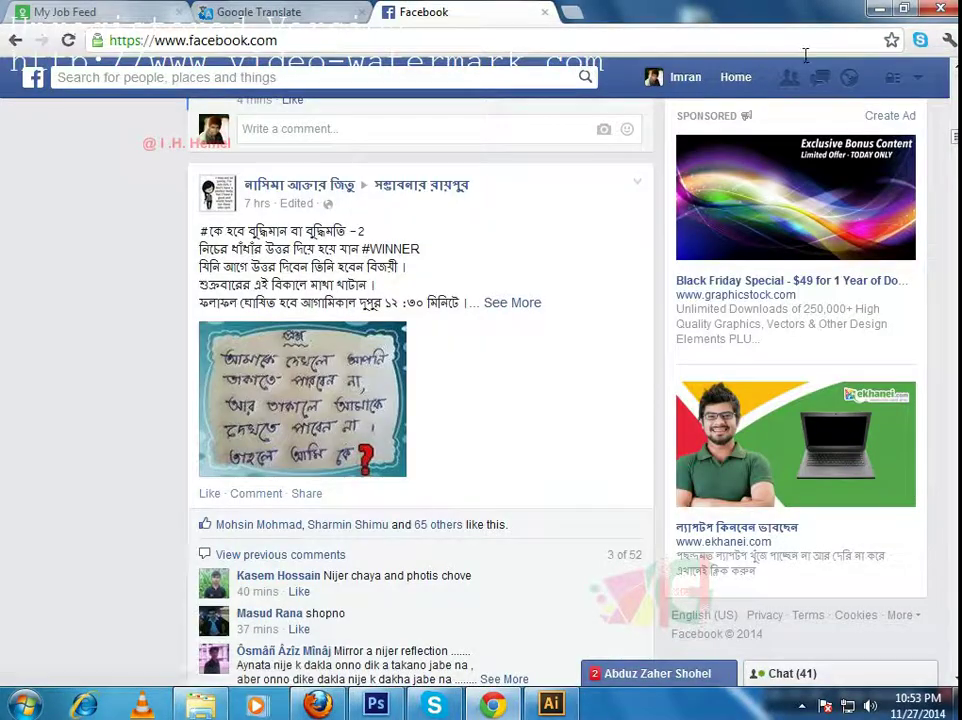
{"action": "scroll", "coordinate": [592, 170], "scroll_direction": "down", "scroll_amount": 5}
{"action": "scroll", "coordinate": [600, 220], "scroll_direction": "down", "scroll_amount": 5}
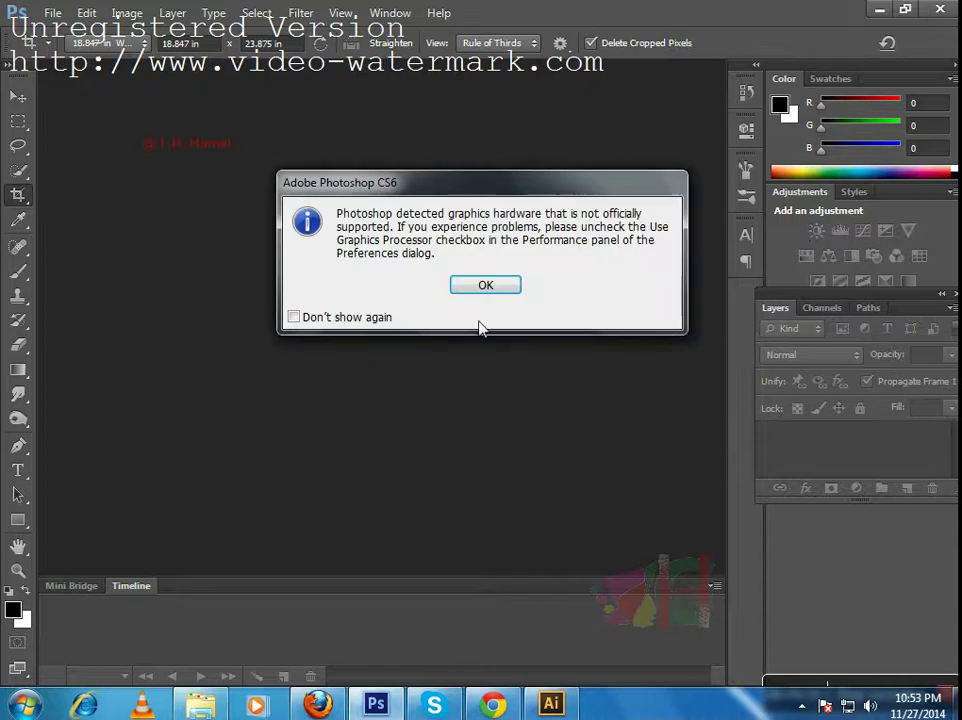
Dismiss the graphics hardware warning and drag the portrait JPEG into Photoshop to open it.
{"action": "left_click", "coordinate": [511, 290]}
{"action": "left_click", "coordinate": [876, 12]}
{"action": "left_click_drag", "start_coordinate": [270, 140], "coordinate": [380, 704]}
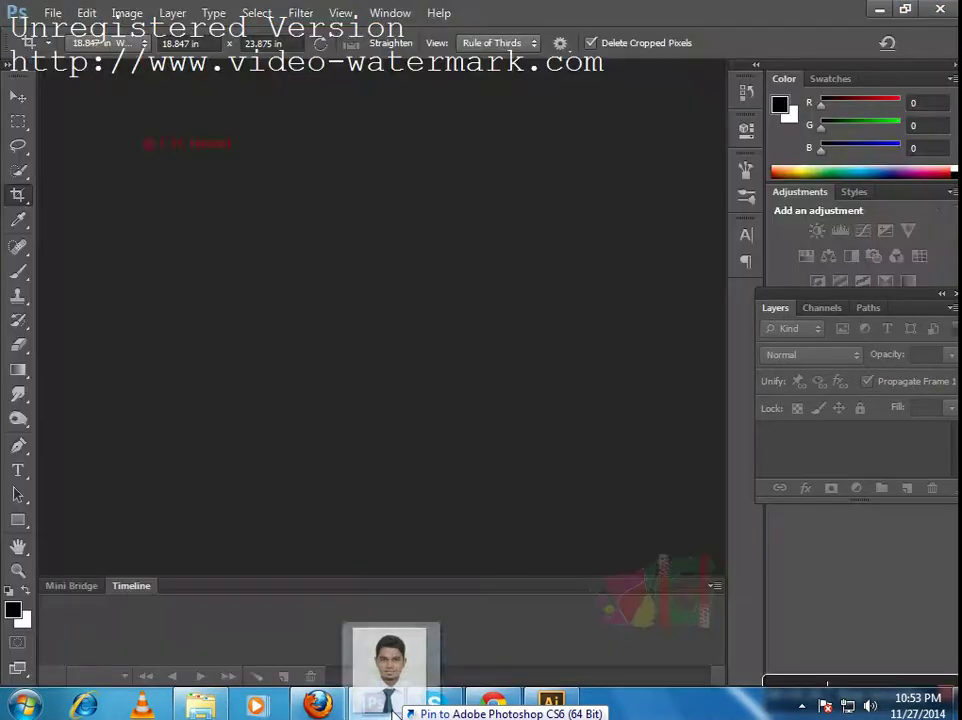
{"action": "left_click_drag", "start_coordinate": [385, 700], "coordinate": [390, 258]}
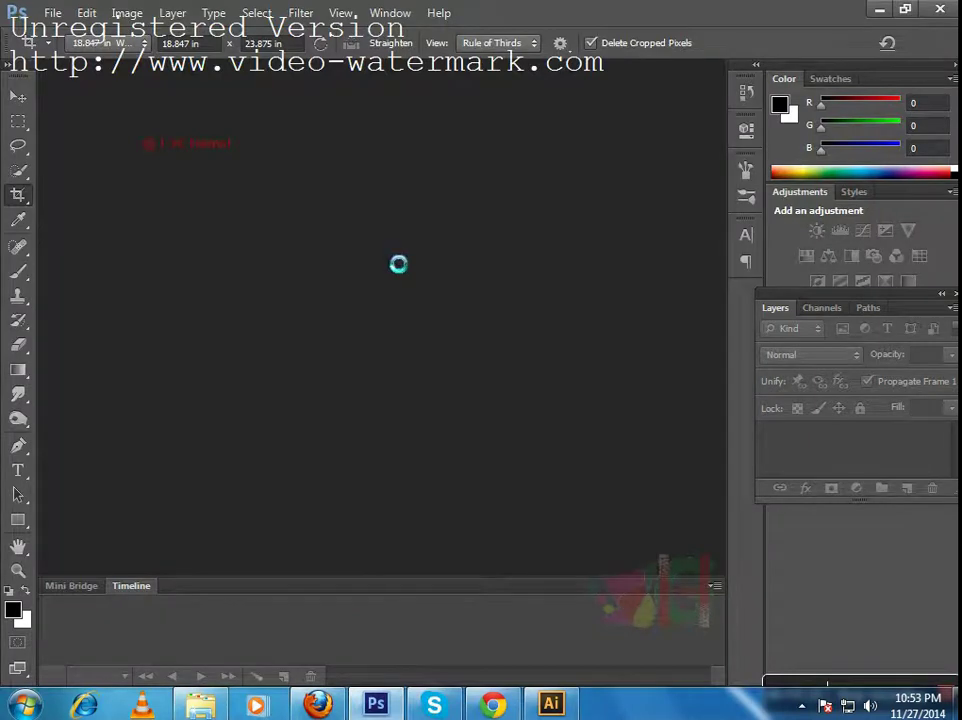
{"action": "key", "text": "ctrl+minus"}
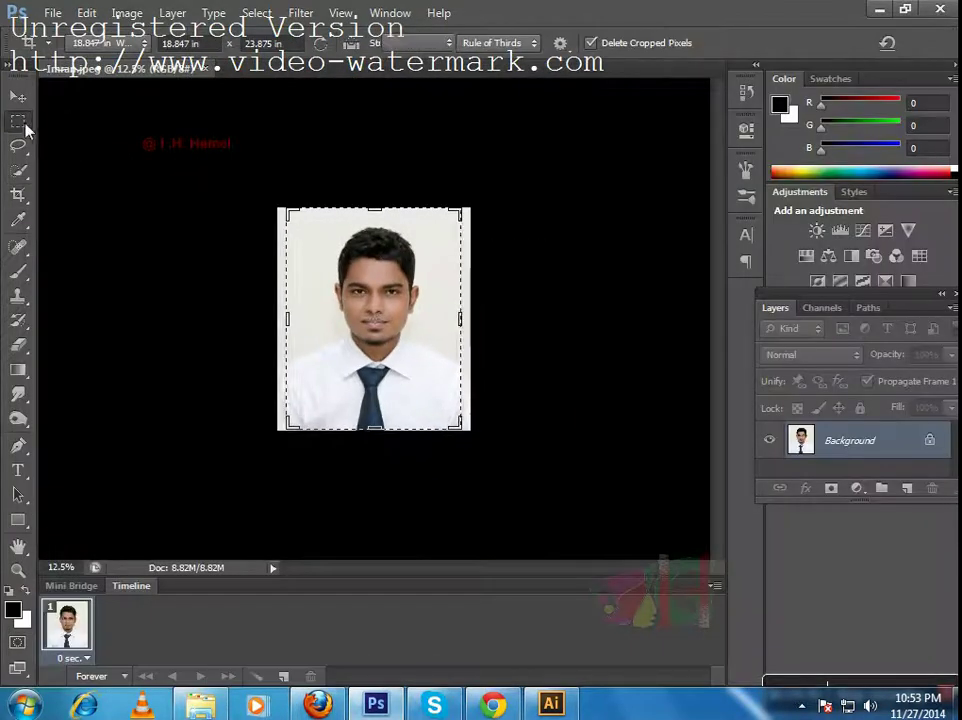
{"action": "left_click", "coordinate": [18, 121]}
{"action": "key", "text": "c"}
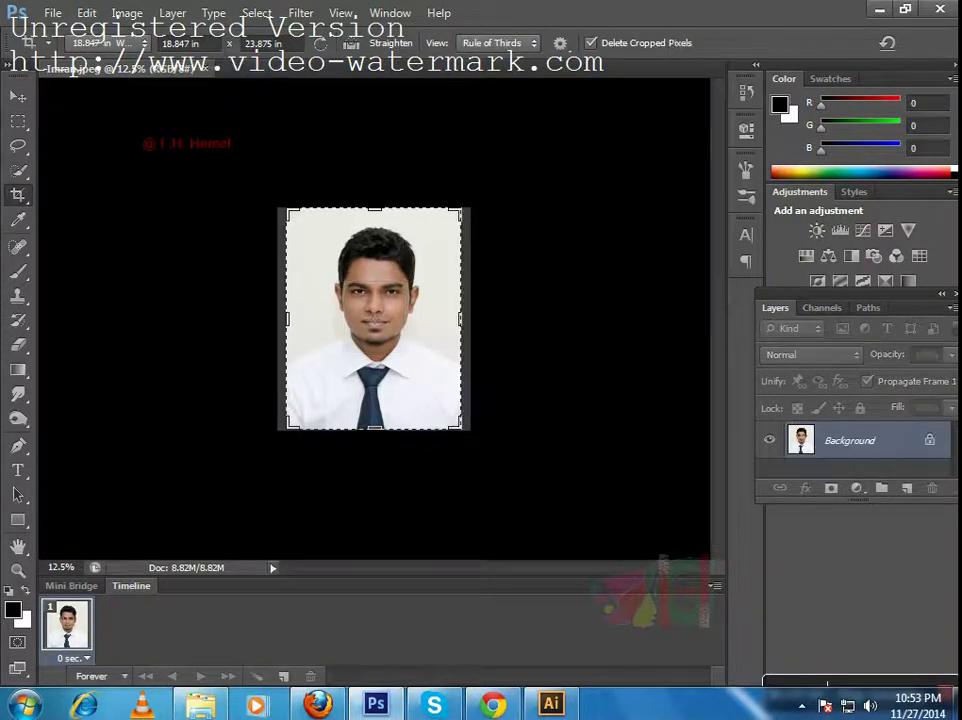
Crop the portrait at a 1.5 × 1.9 ratio, then raise the Levels midtone to 1.09.
{"action": "left_click", "coordinate": [190, 43]}
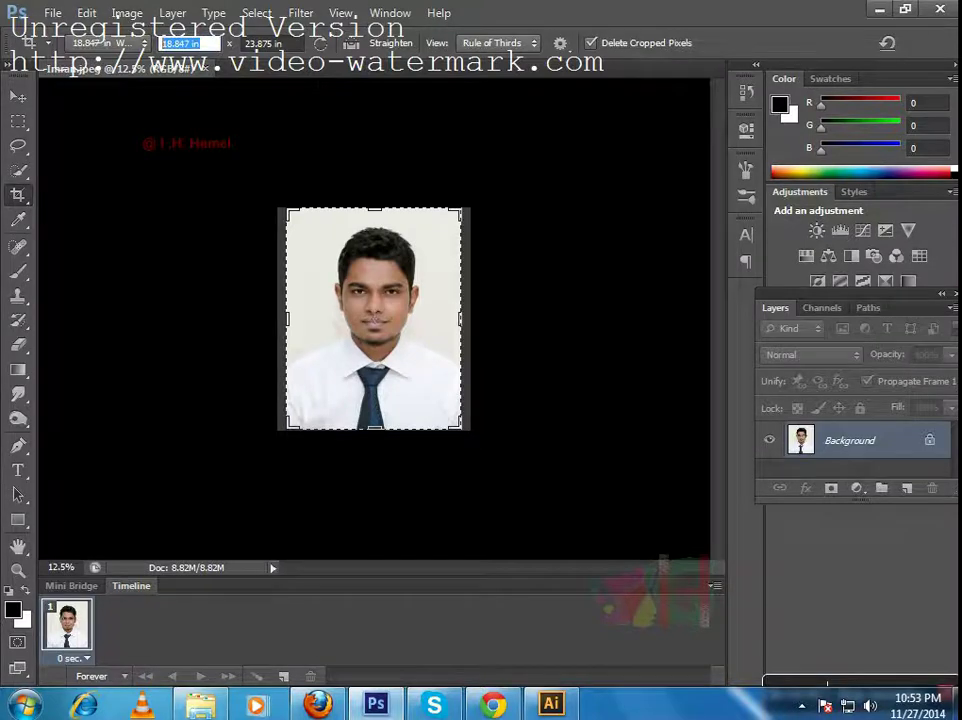
{"action": "type", "text": "1.5"}
{"action": "key", "text": "Tab"}
{"action": "type", "text": "1.9"}
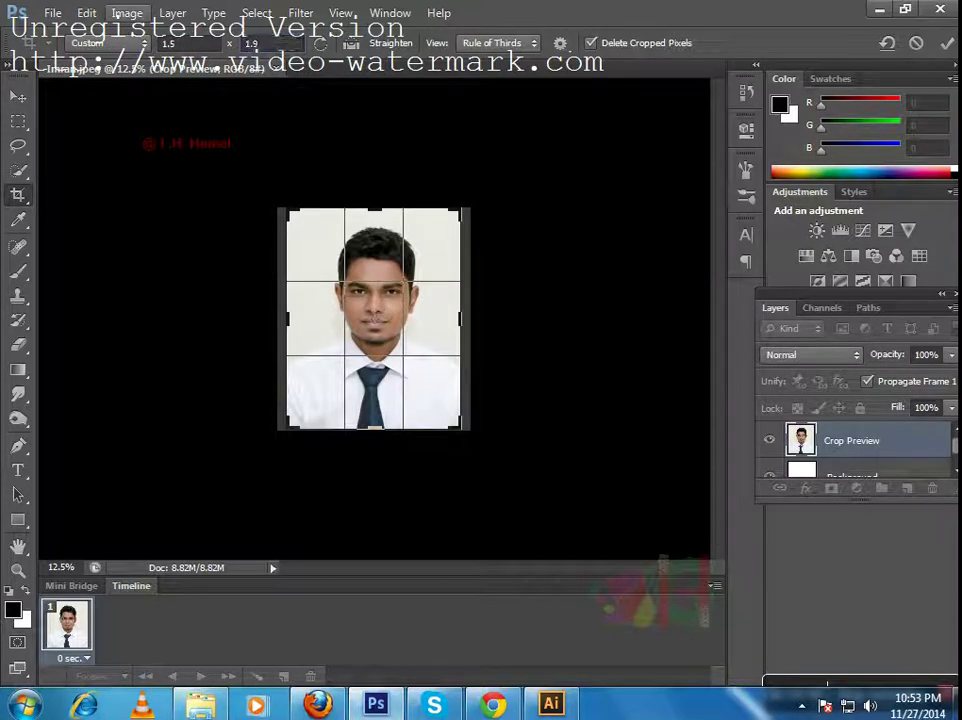
{"action": "key", "text": "ctrl+plus"}
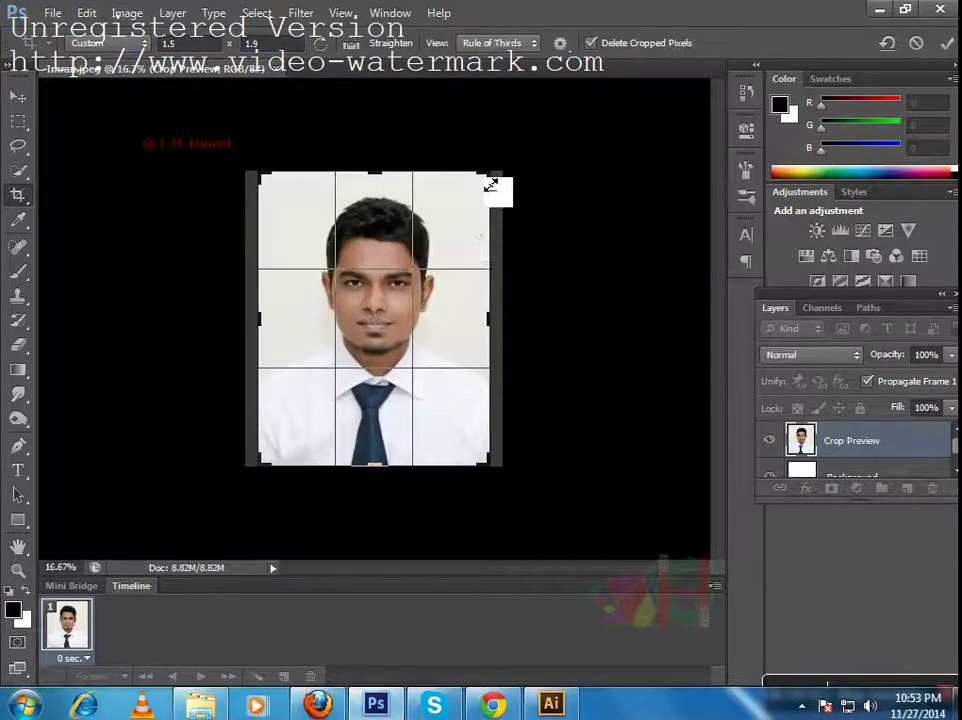
{"action": "left_click_drag", "start_coordinate": [494, 183], "coordinate": [479, 198]}
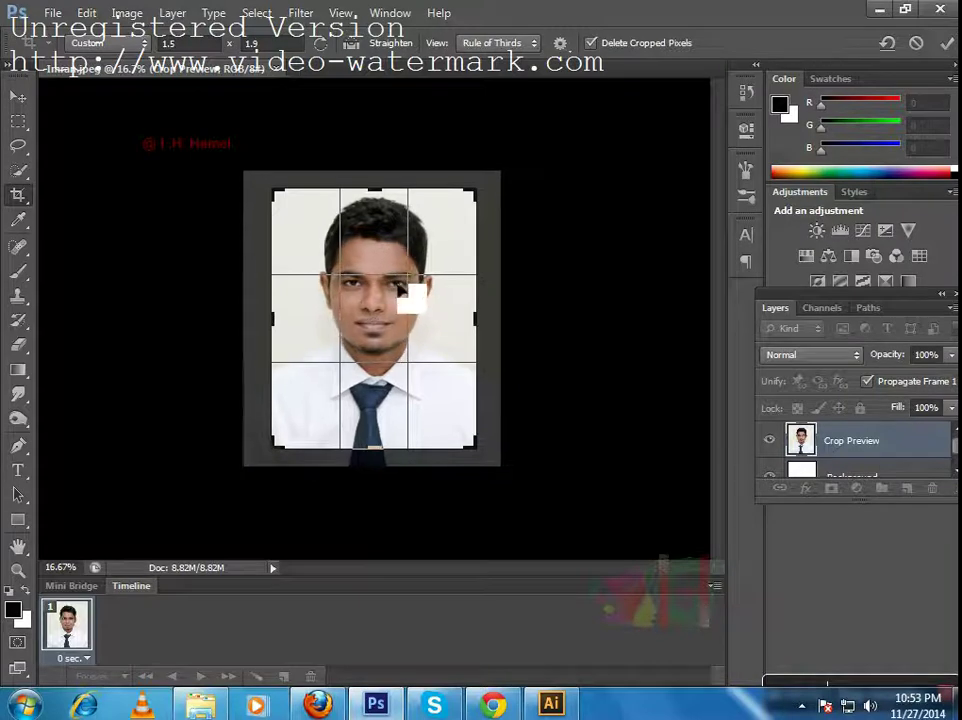
{"action": "key", "text": "ctrl+plus"}
{"action": "key", "text": "ctrl+plus"}
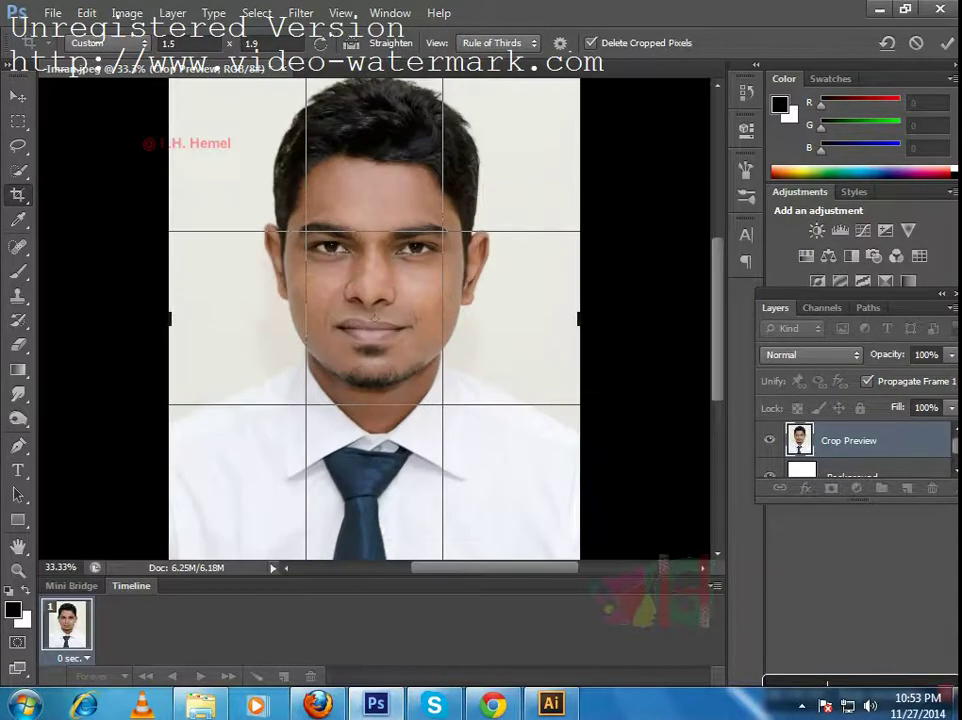
{"action": "left_click", "coordinate": [18, 121]}
{"action": "key", "text": "Return"}
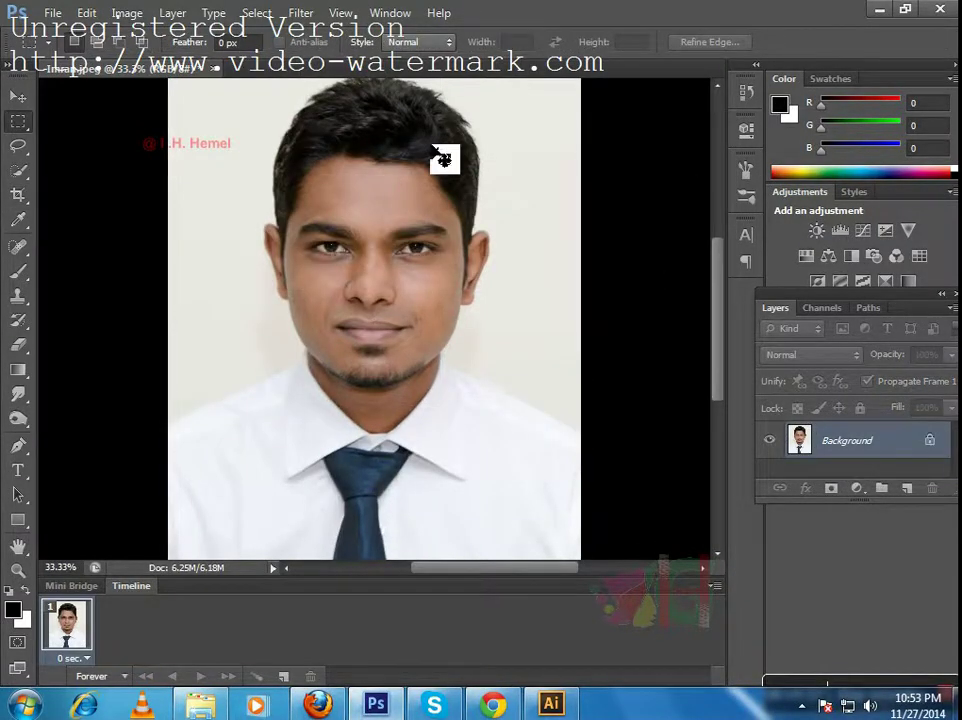
{"action": "key", "text": "ctrl+l"}
{"action": "left_click_drag", "start_coordinate": [781, 269], "coordinate": [776, 269]}
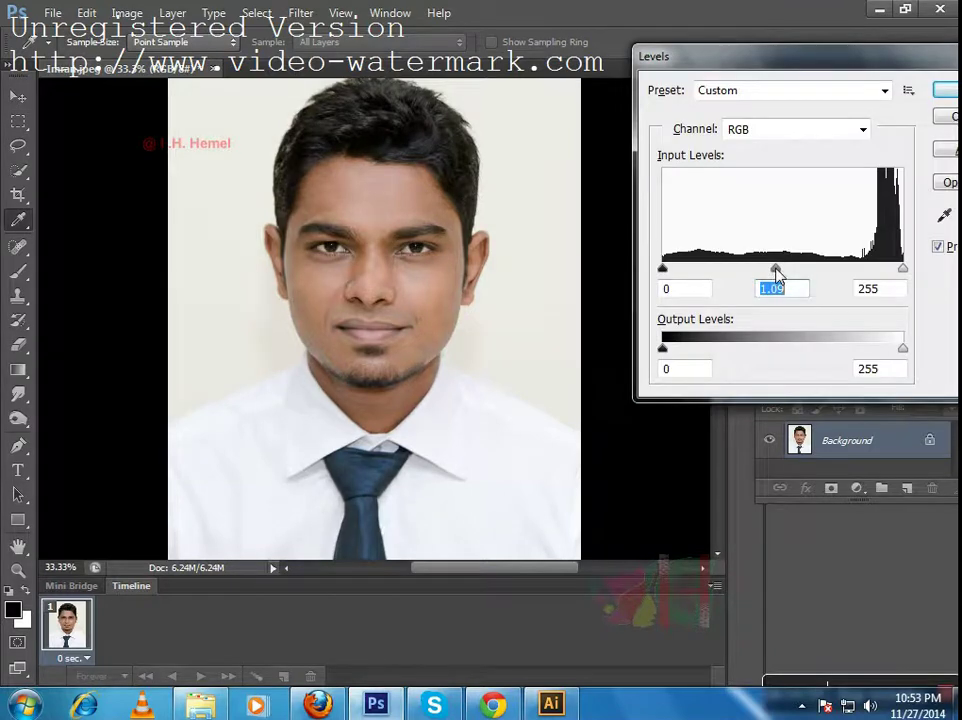
Apply the Levels change and save the portrait as a JPEG.
{"action": "key", "text": "Return"}
{"action": "key", "text": "ctrl+minus"}
{"action": "key", "text": "ctrl+w"}
{"action": "key", "text": "Return"}
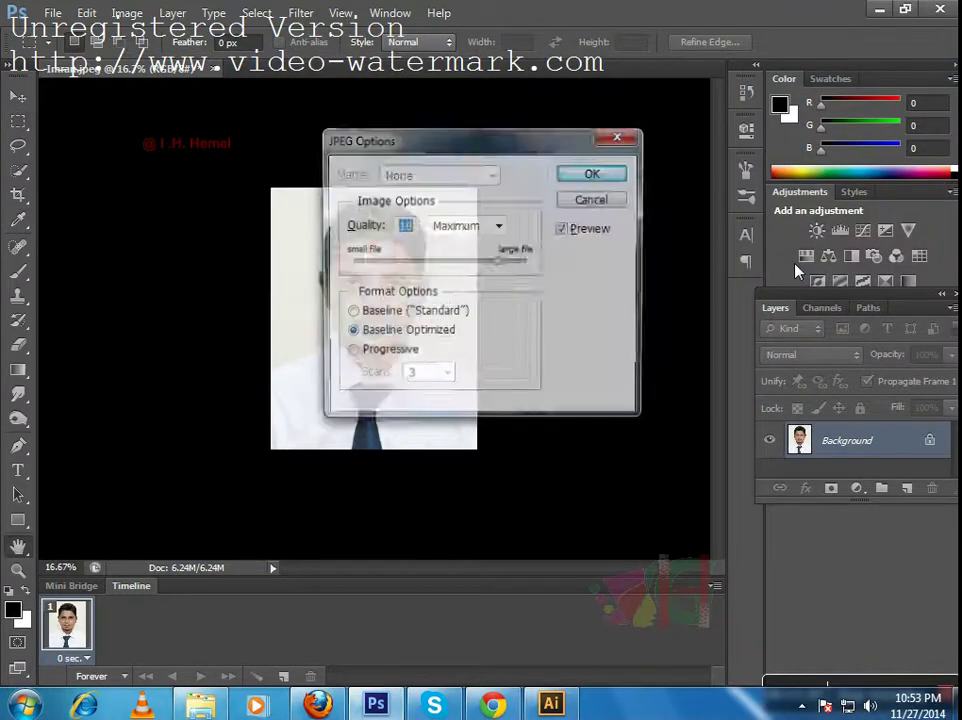
{"action": "type", "text": "1"}
{"action": "key", "text": "Return"}
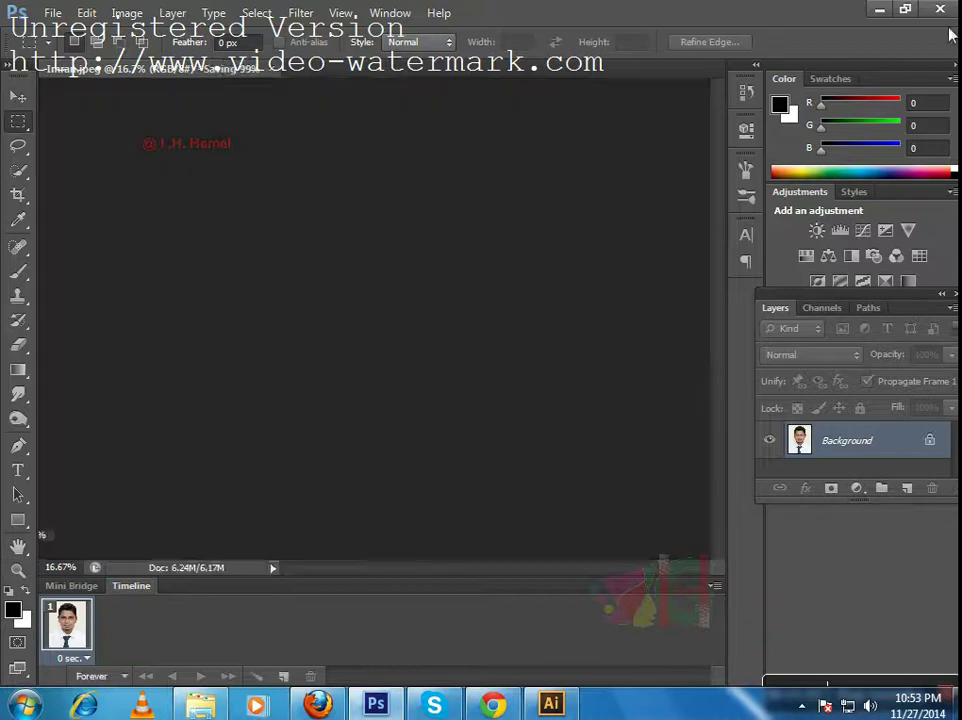
Close Photoshop via its taskbar button's Close window option.
{"action": "left_click", "coordinate": [880, 10]}
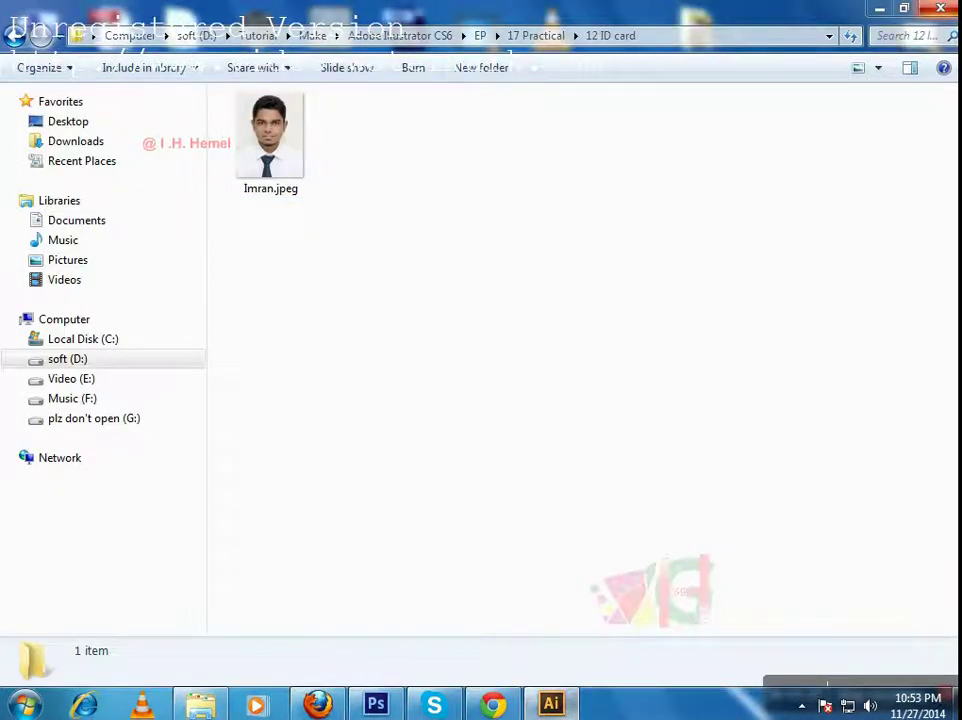
{"action": "left_click", "coordinate": [384, 710]}
{"action": "right_click", "coordinate": [386, 712]}
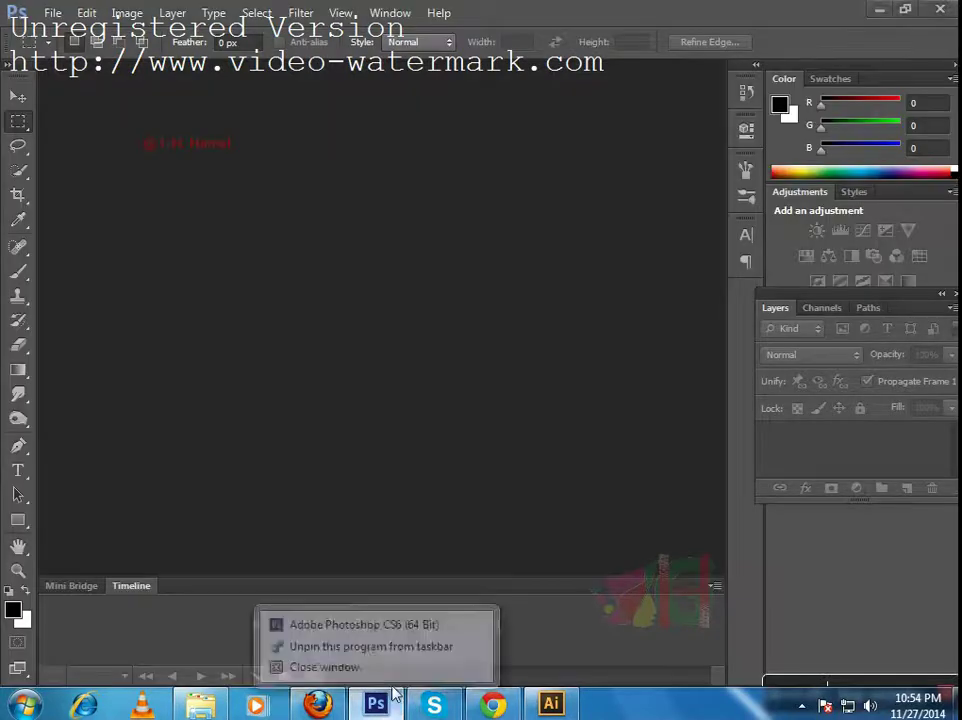
{"action": "left_click", "coordinate": [360, 656]}
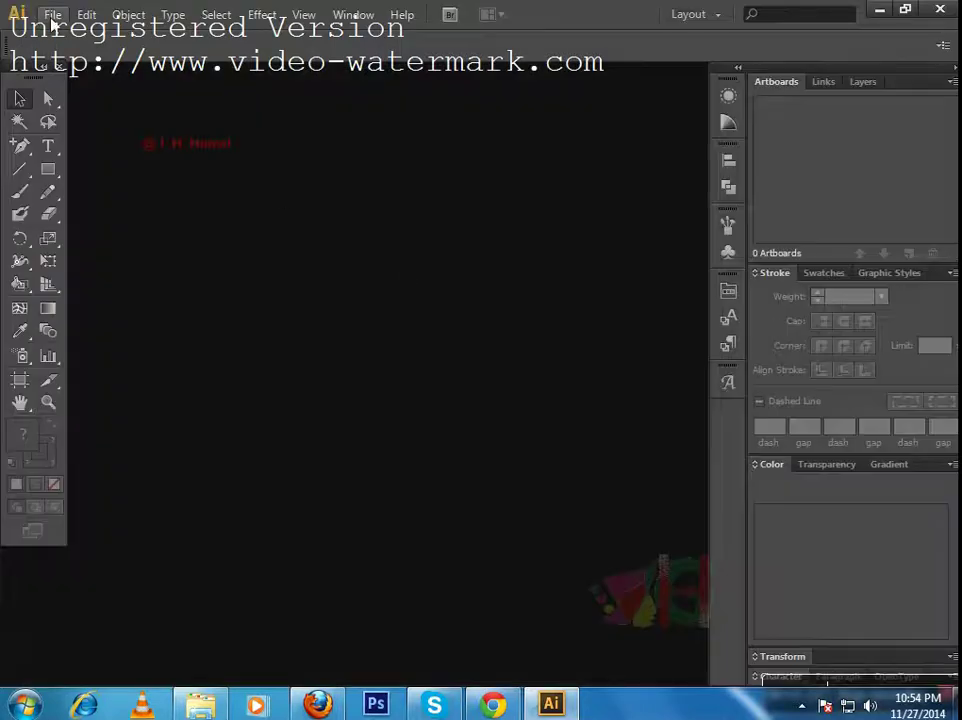
Create a new 5.5 × 8.8 cm CMYK document in centimeters with 0.254 cm bleed.
{"action": "left_click", "coordinate": [52, 14]}
{"action": "left_click", "coordinate": [363, 50]}
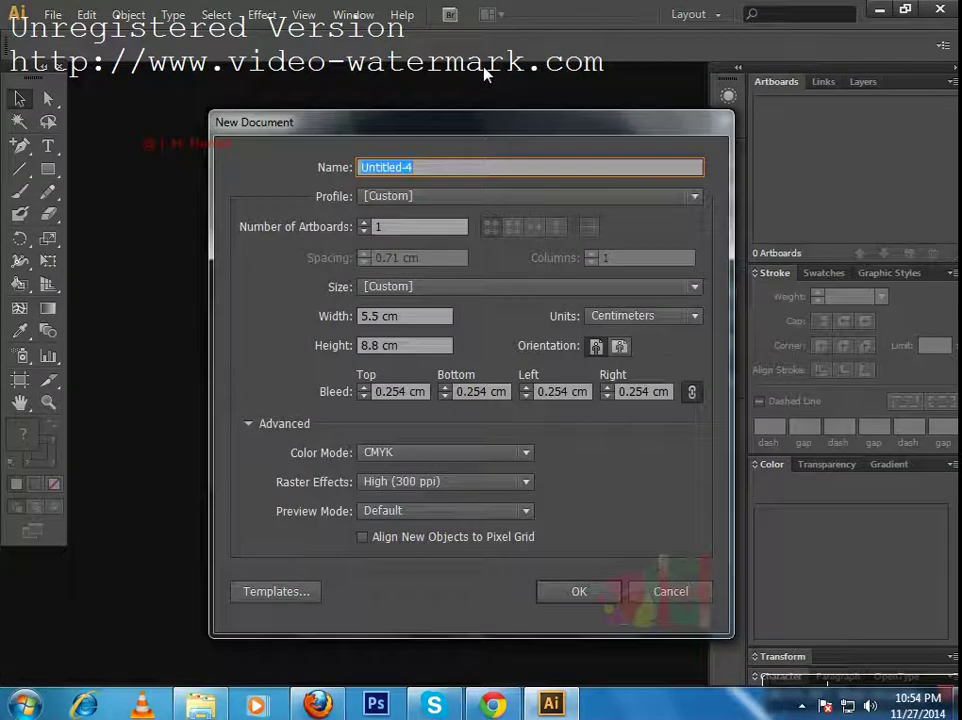
{"action": "left_click", "coordinate": [382, 320]}
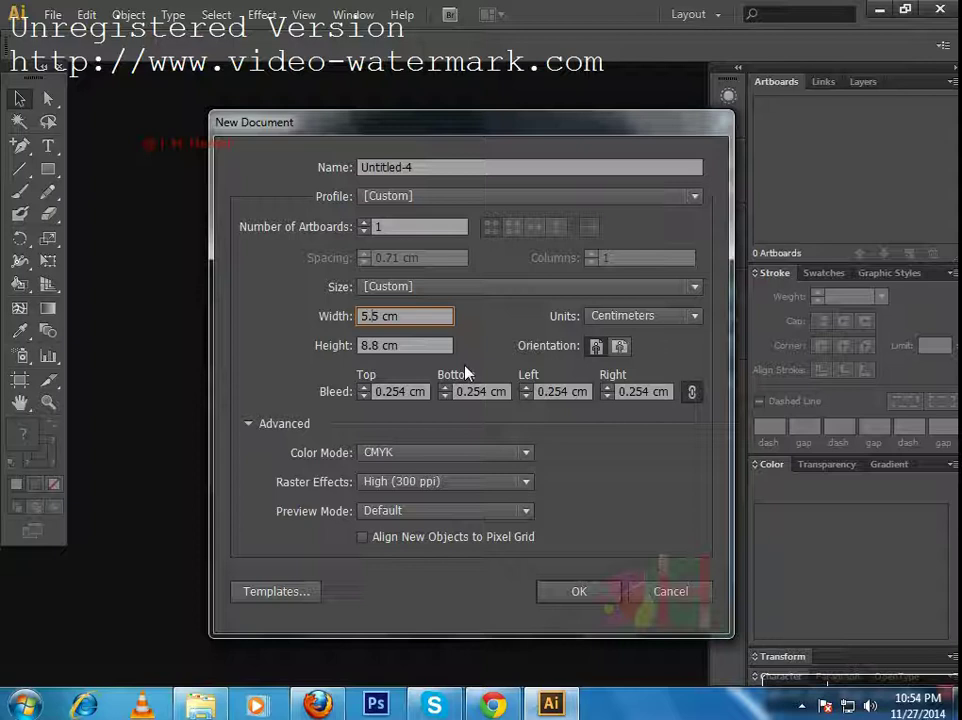
{"action": "left_click", "coordinate": [655, 318]}
{"action": "left_click", "coordinate": [305, 362]}
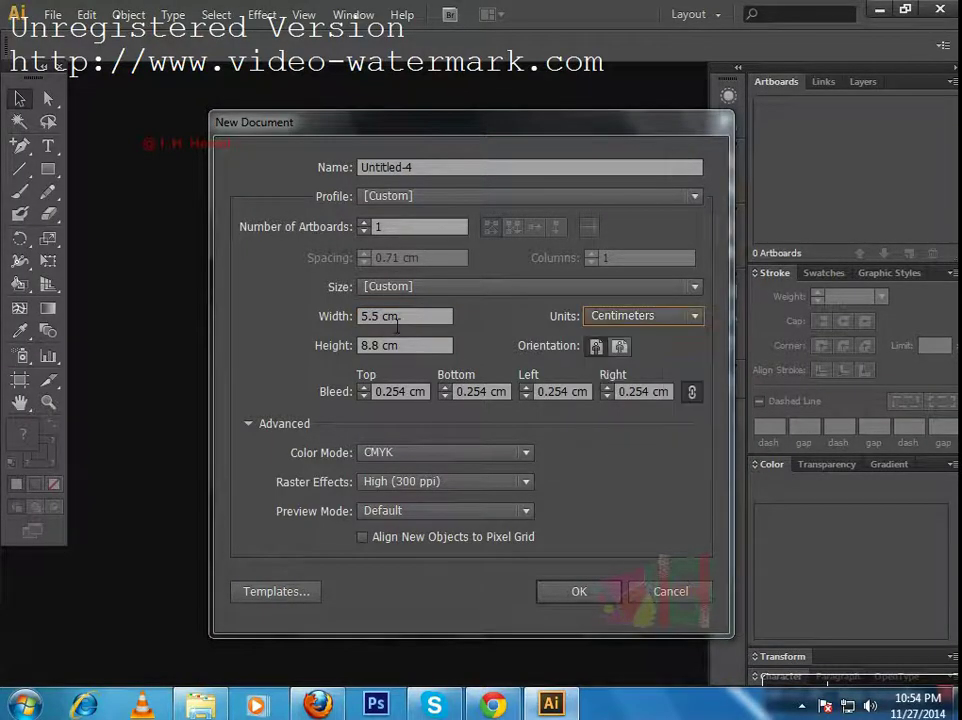
{"action": "left_click", "coordinate": [576, 591]}
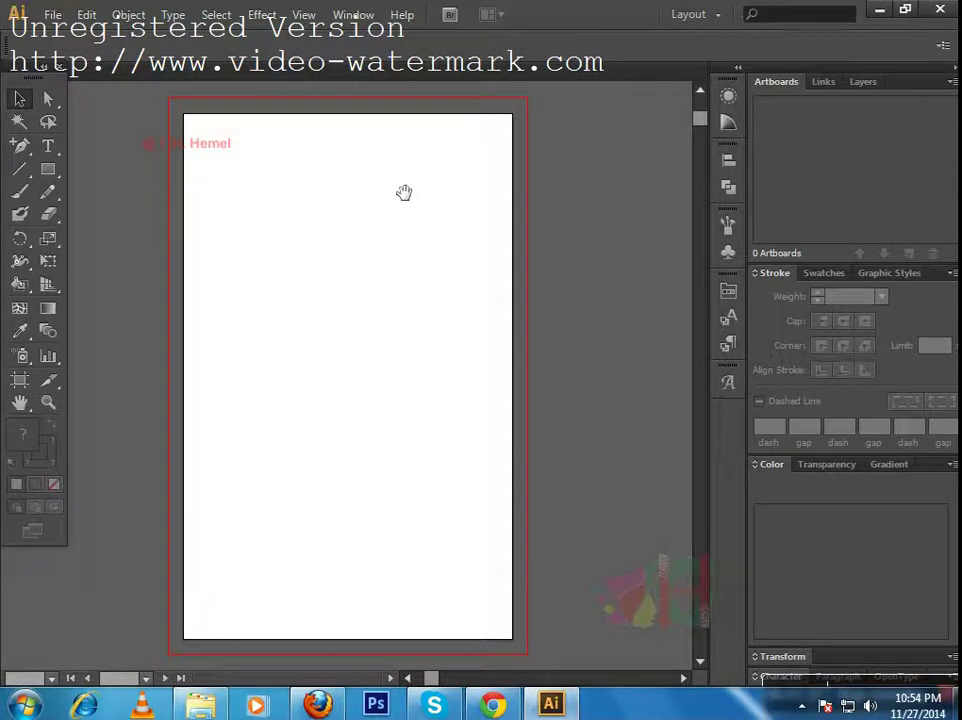
Draw a rounded rectangle covering the artboard and pull its edges slightly inward.
{"action": "left_click_drag", "start_coordinate": [154, 197], "coordinate": [116, 127]}
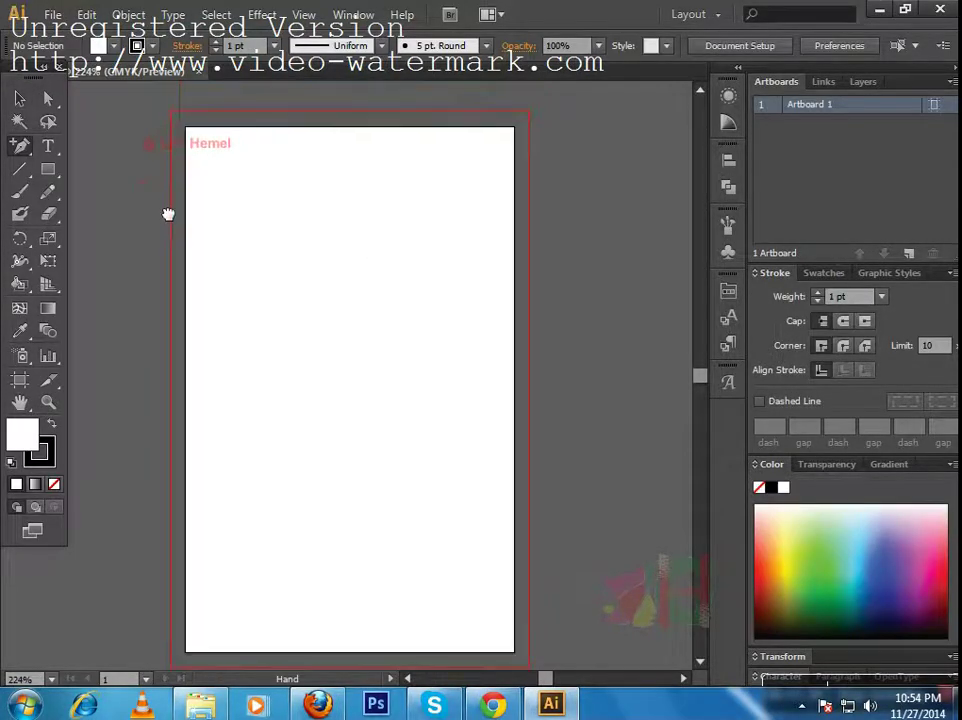
{"action": "left_click_drag", "start_coordinate": [48, 170], "coordinate": [72, 170]}
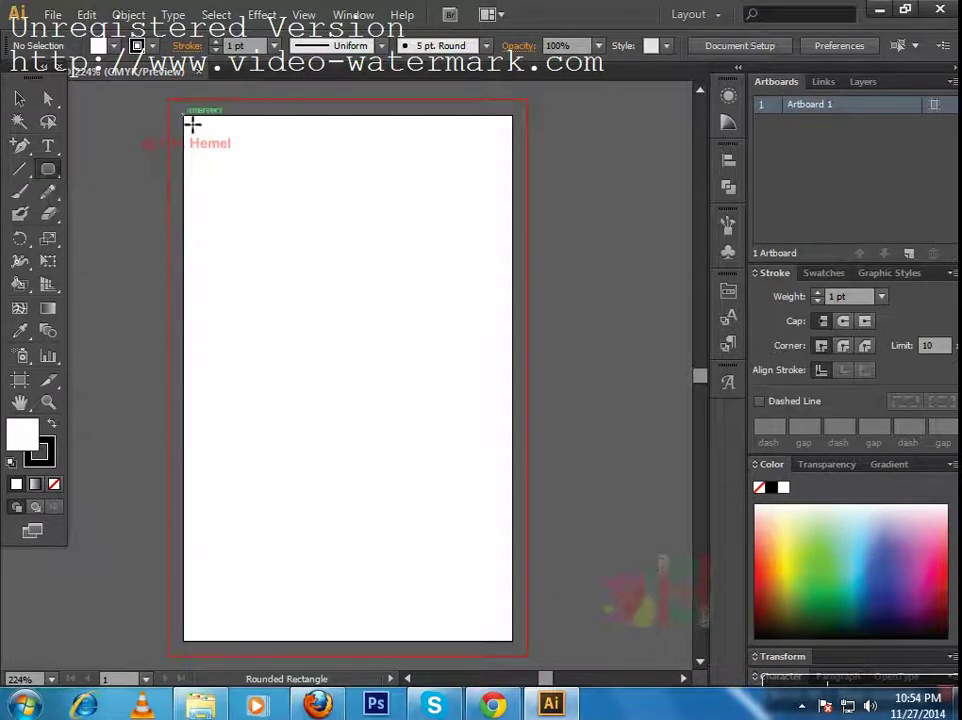
{"action": "left_click_drag", "start_coordinate": [191, 123], "coordinate": [517, 648]}
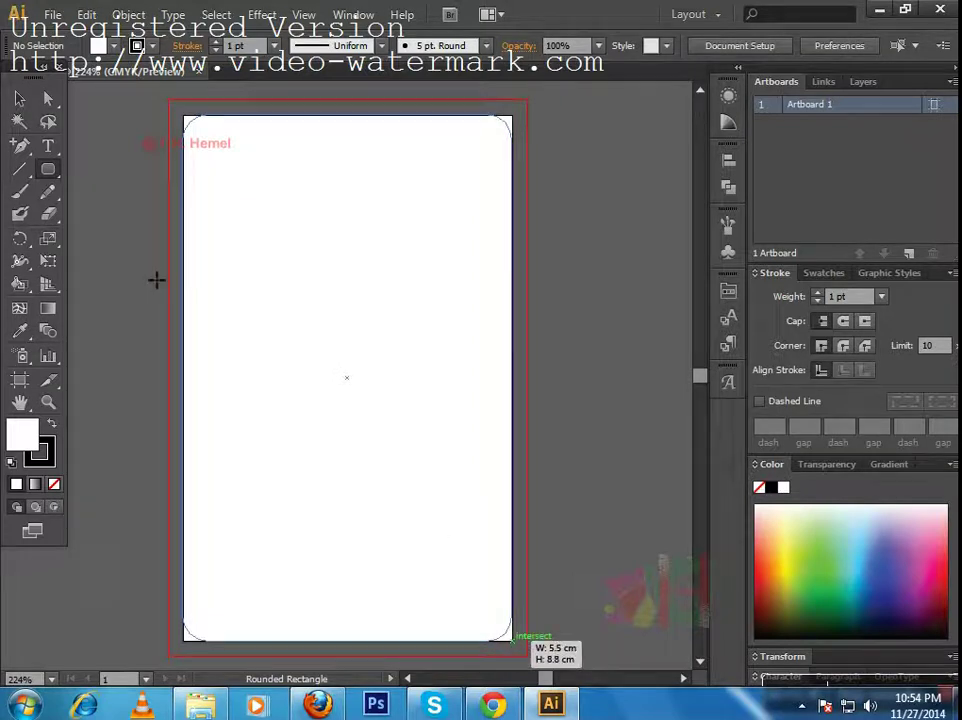
{"action": "left_click", "coordinate": [19, 98]}
{"action": "left_click_drag", "start_coordinate": [517, 116], "coordinate": [507, 124]}
{"action": "left_click", "coordinate": [527, 148]}
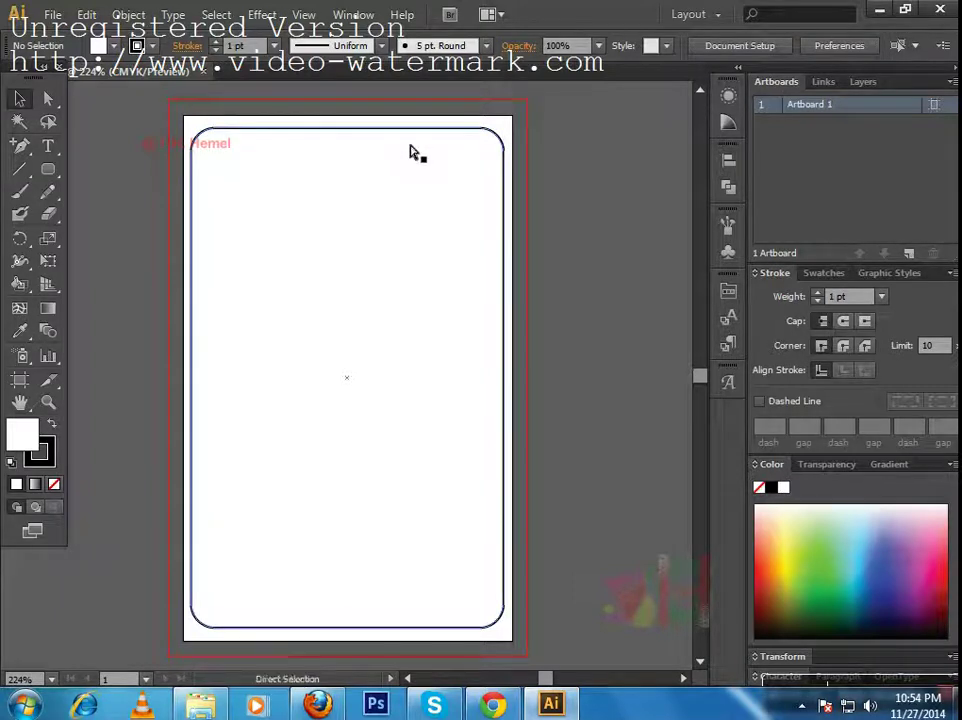
Show rulers, pull a top guide, snap the rectangle's top edge to it, and remove its stroke.
{"action": "key", "text": "ctrl+r"}
{"action": "left_click_drag", "start_coordinate": [383, 92], "coordinate": [389, 124]}
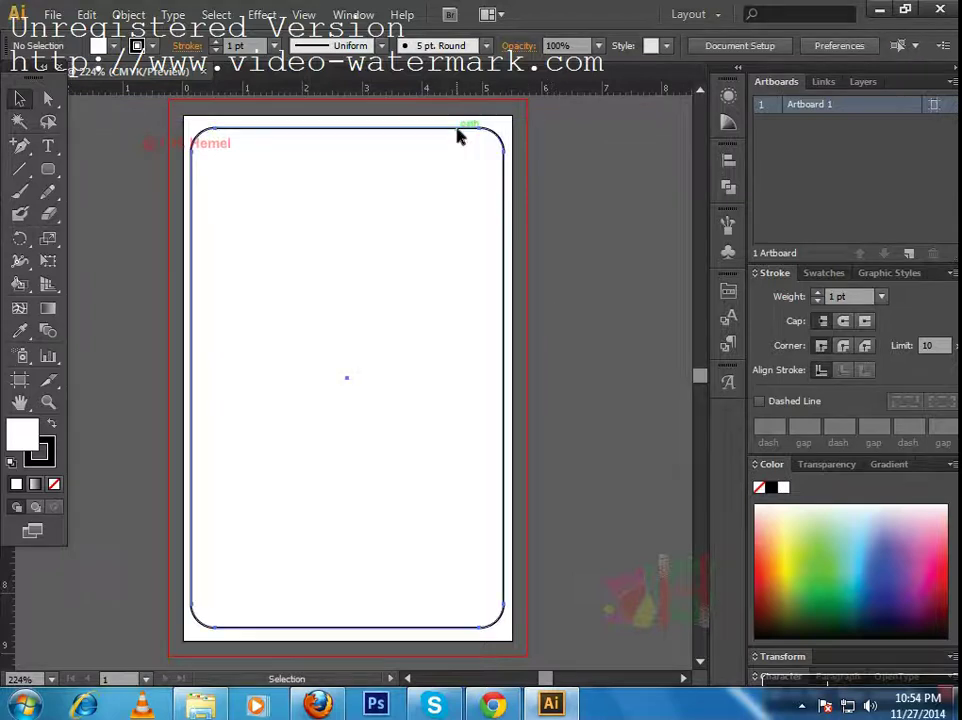
{"action": "left_click", "coordinate": [381, 139]}
{"action": "left_click_drag", "start_coordinate": [352, 130], "coordinate": [351, 129]}
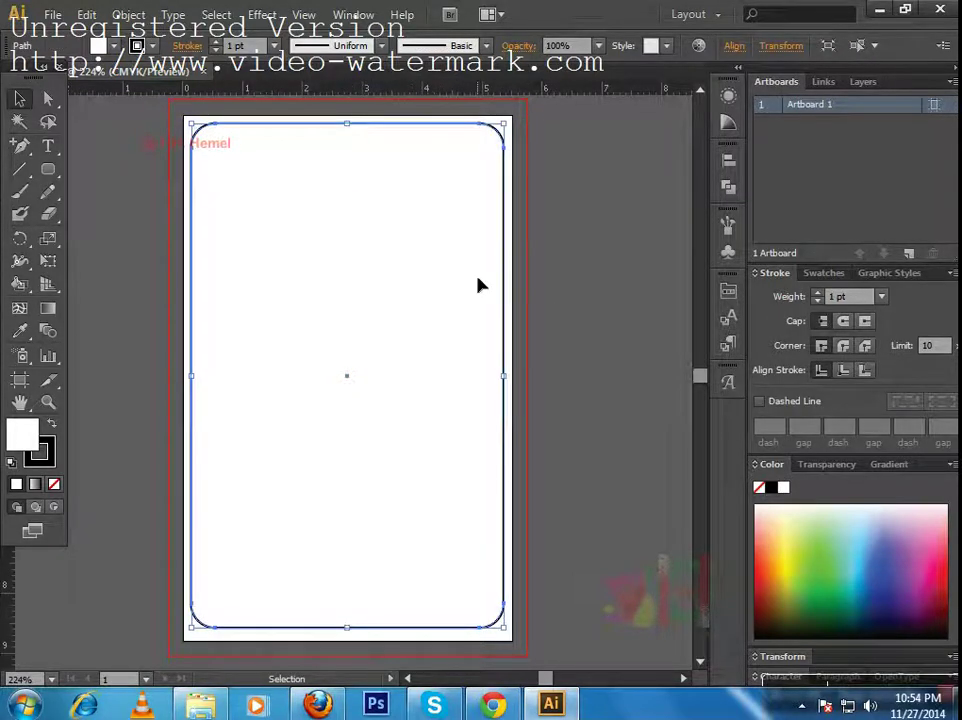
{"action": "left_click", "coordinate": [40, 453]}
Set the card's stroke to None and give it a grey fill from the Color Picker.
{"action": "left_click", "coordinate": [54, 484]}
{"action": "left_click", "coordinate": [20, 430]}
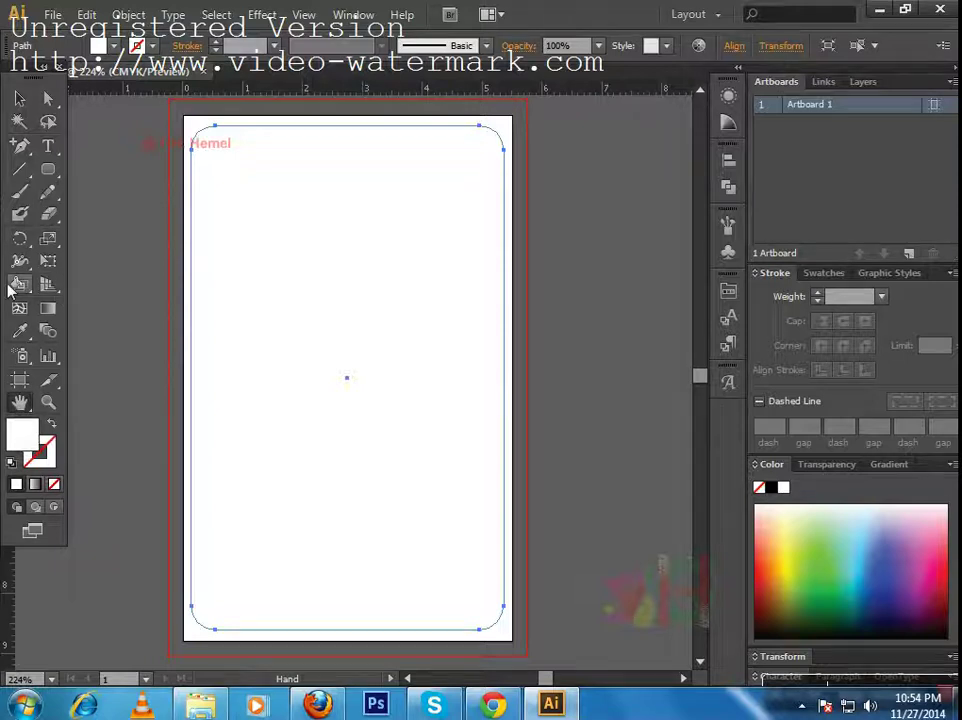
{"action": "double_click", "coordinate": [24, 432]}
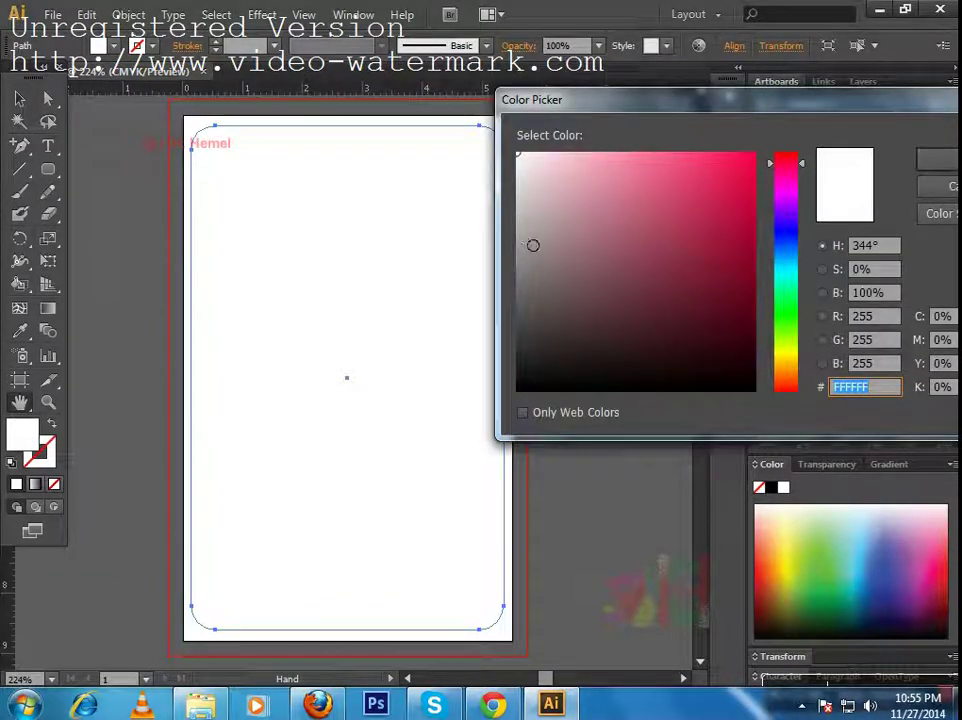
{"action": "left_click", "coordinate": [528, 222]}
{"action": "key", "text": "Return"}
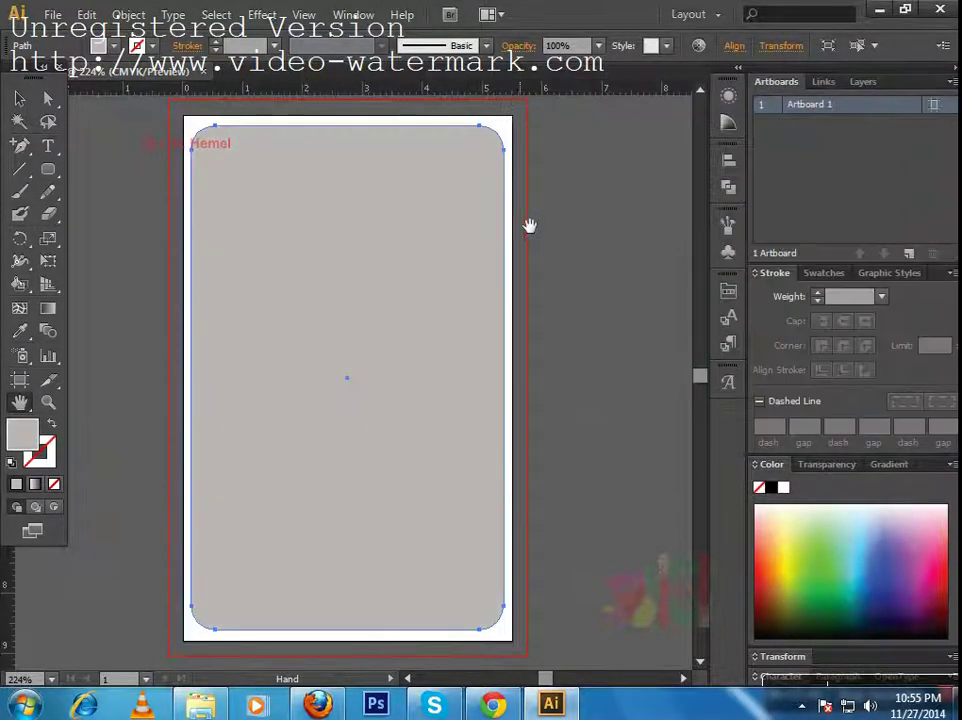
Lighten the card's grey fill in the Color Picker and deselect the card.
{"action": "double_click", "coordinate": [24, 434]}
{"action": "left_click_drag", "start_coordinate": [537, 215], "coordinate": [527, 186]}
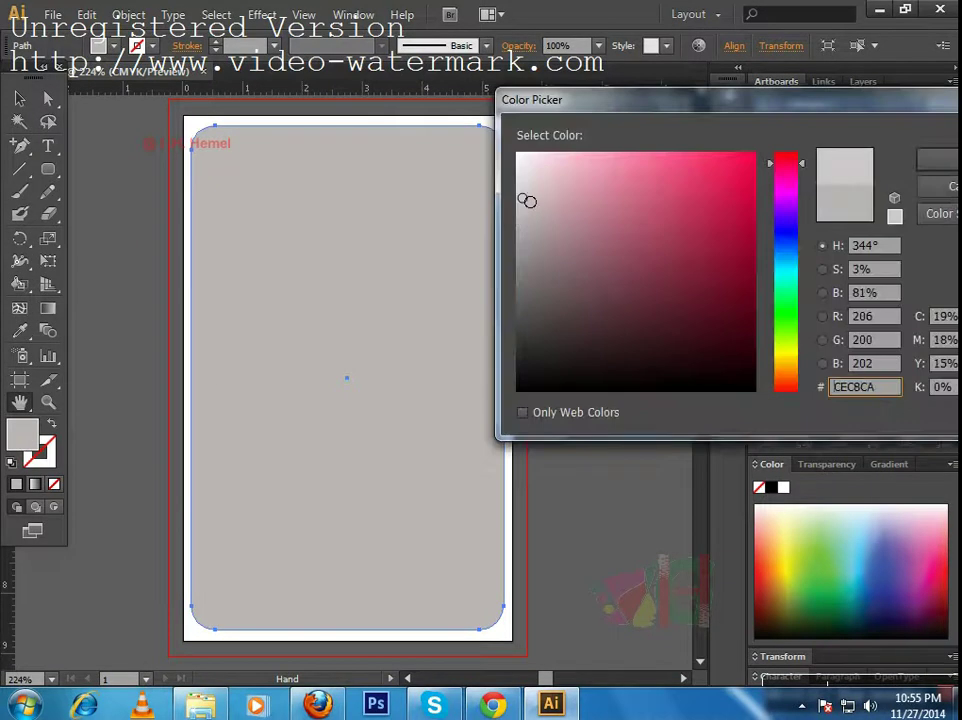
{"action": "key", "text": "Return"}
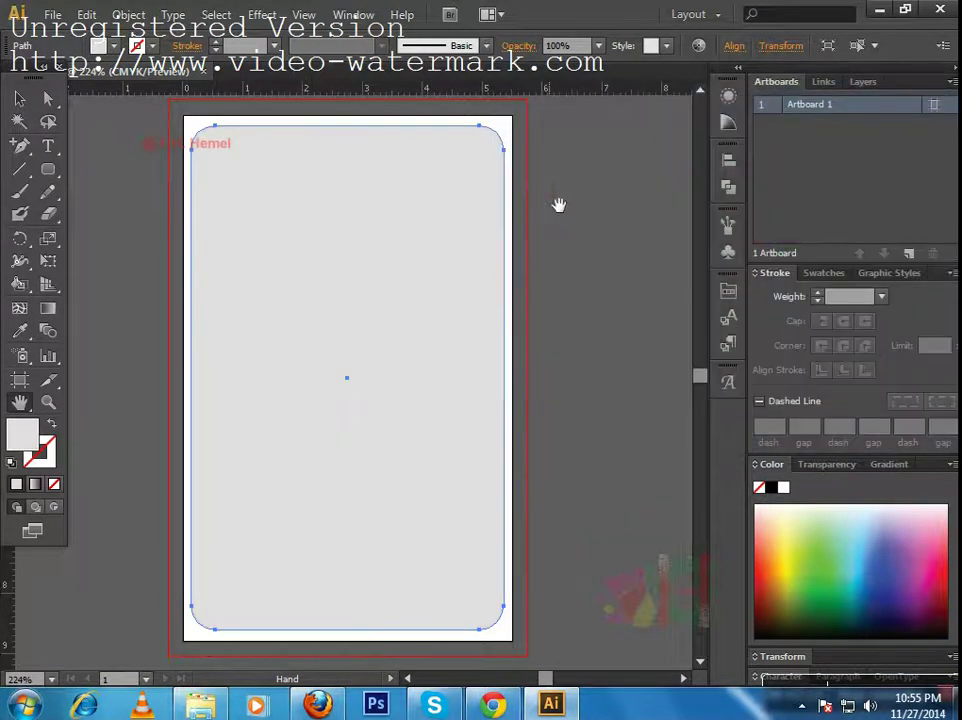
{"action": "left_click", "coordinate": [160, 158]}
{"action": "key", "text": "ctrl+plus"}
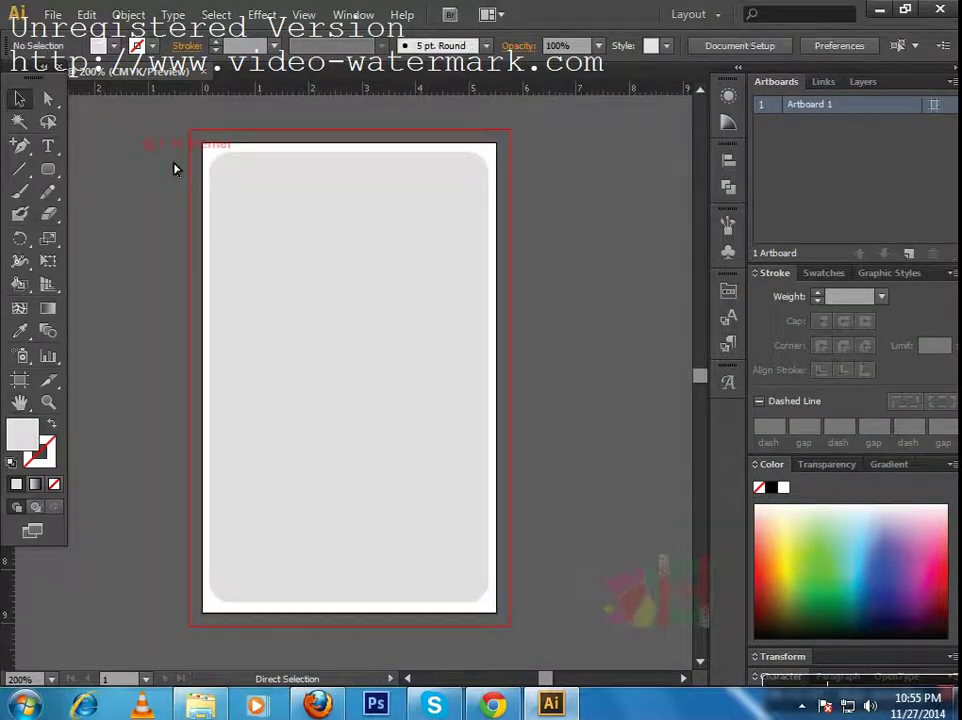
{"action": "left_click", "coordinate": [49, 172], "text": "alt"}
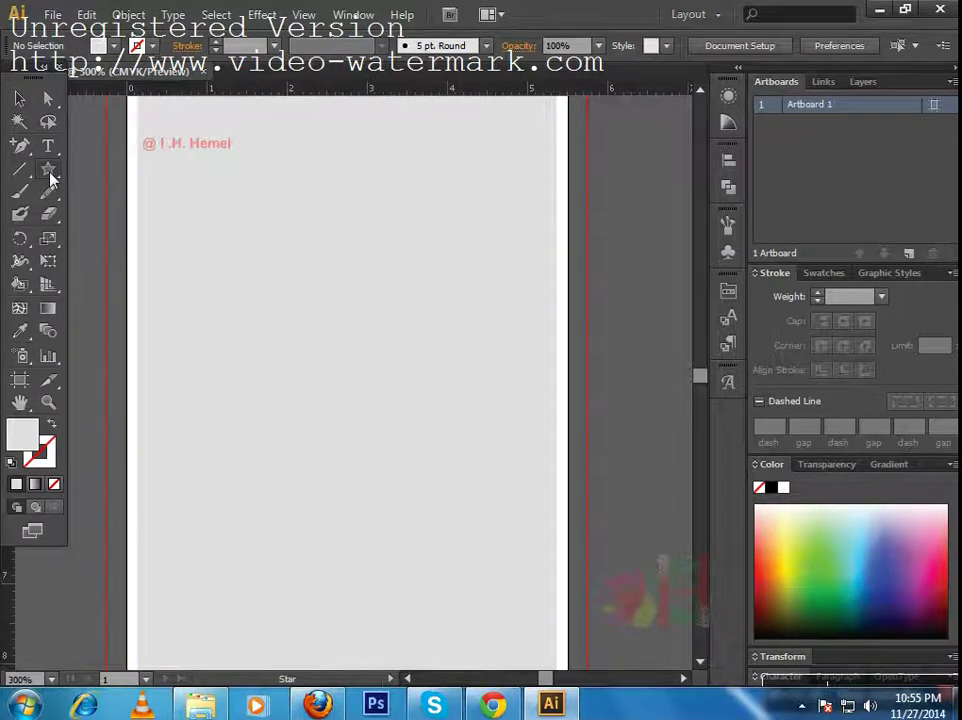
Draw a rectangle over the card's top, select it with the card, and apply Pathfinder Divide.
{"action": "key", "text": "ctrl+minus"}
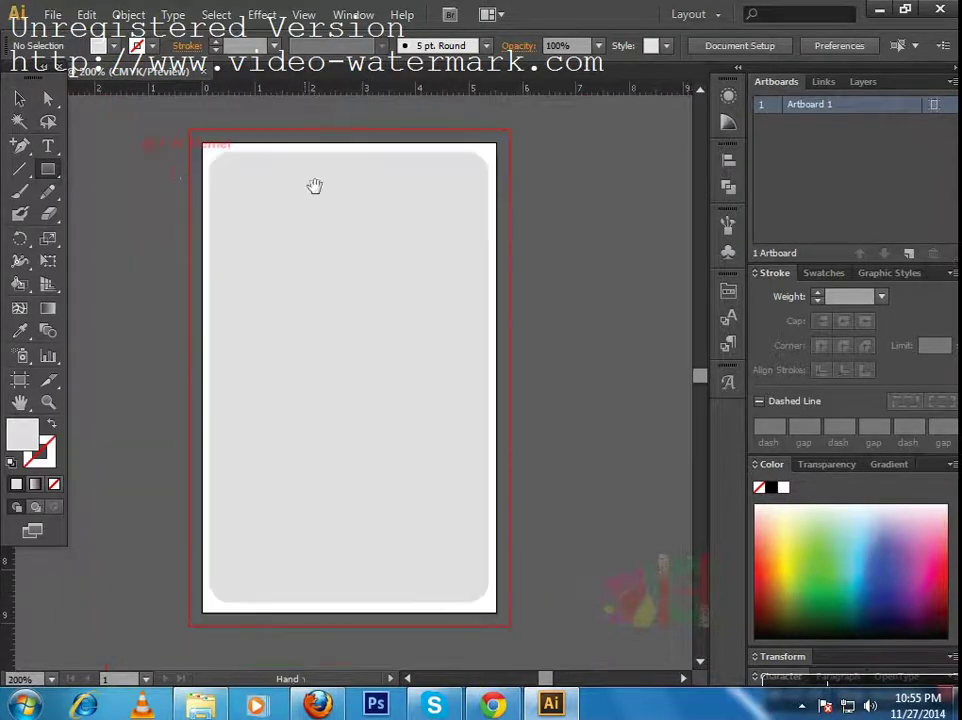
{"action": "mouse_move", "coordinate": [155, 155]}
{"action": "left_mouse_down"}
{"action": "mouse_move", "coordinate": [316, 268]}
{"action": "mouse_move", "coordinate": [542, 342]}
{"action": "left_mouse_up"}
{"action": "left_click", "coordinate": [19, 98]}
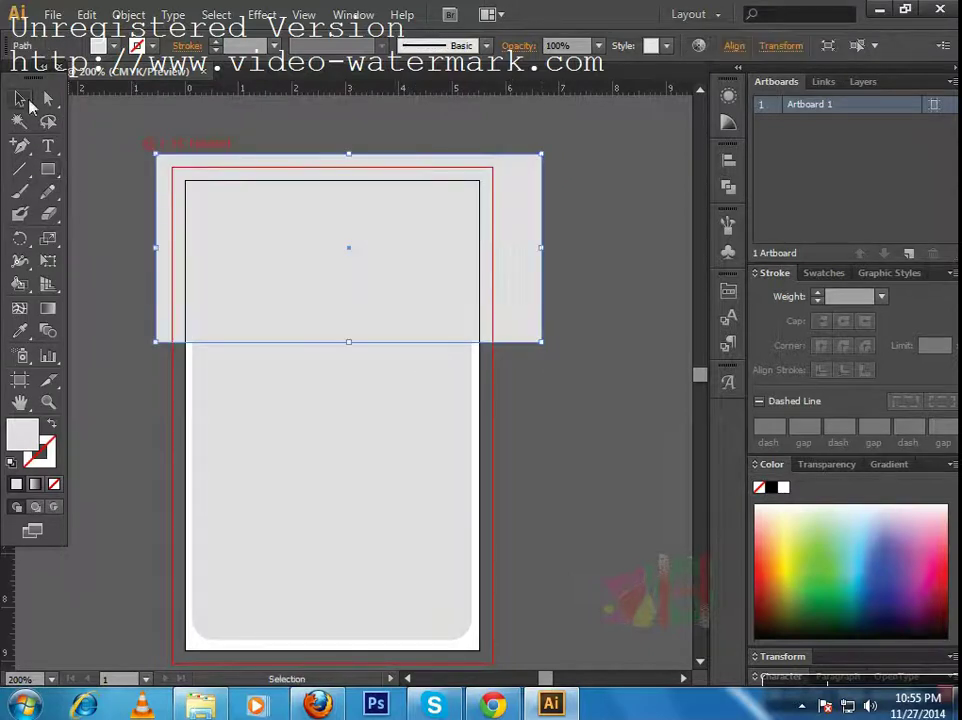
{"action": "left_click", "coordinate": [127, 127]}
{"action": "left_click_drag", "start_coordinate": [127, 127], "coordinate": [524, 482]}
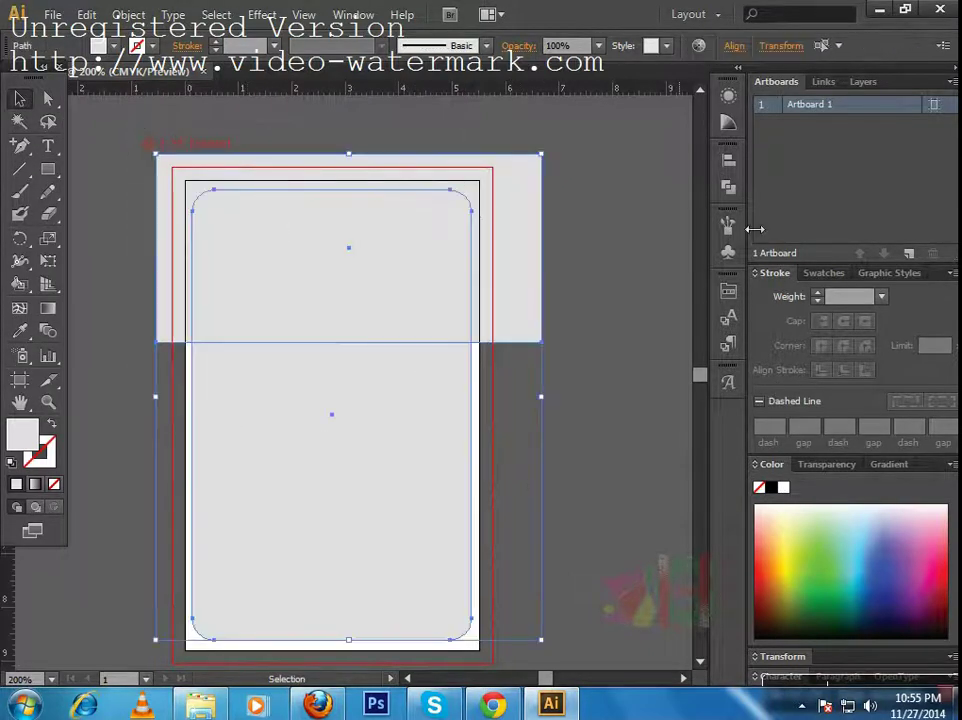
{"action": "left_click", "coordinate": [728, 187]}
{"action": "left_click", "coordinate": [510, 241]}
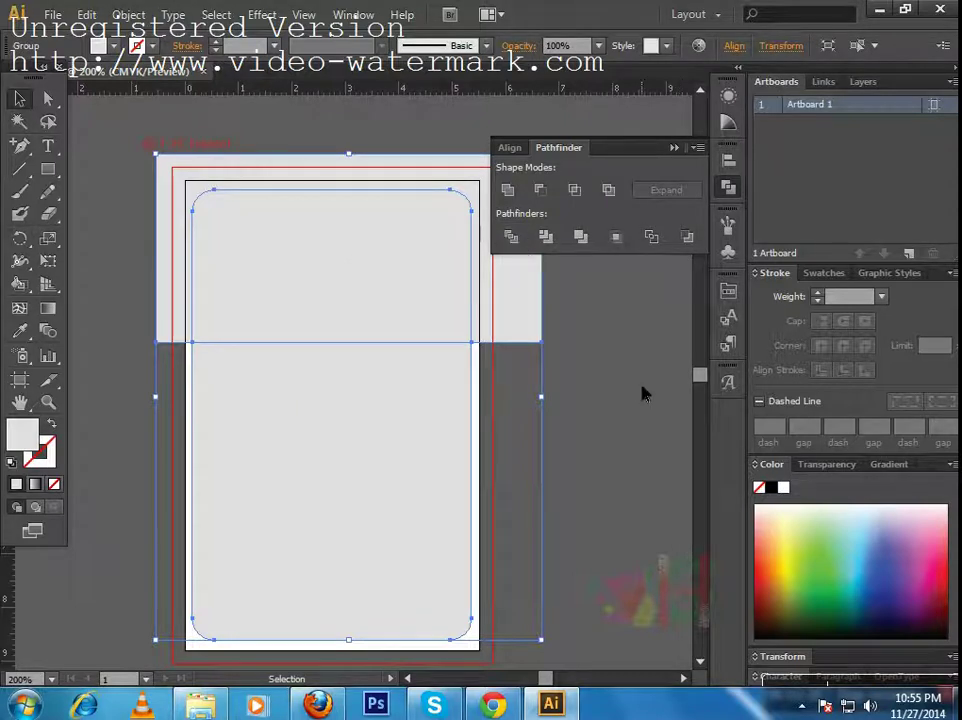
Delete the leftover rectangle piece outside the card using Direct Selection.
{"action": "left_click", "coordinate": [142, 146]}
{"action": "left_click", "coordinate": [48, 98]}
{"action": "left_click", "coordinate": [187, 161]}
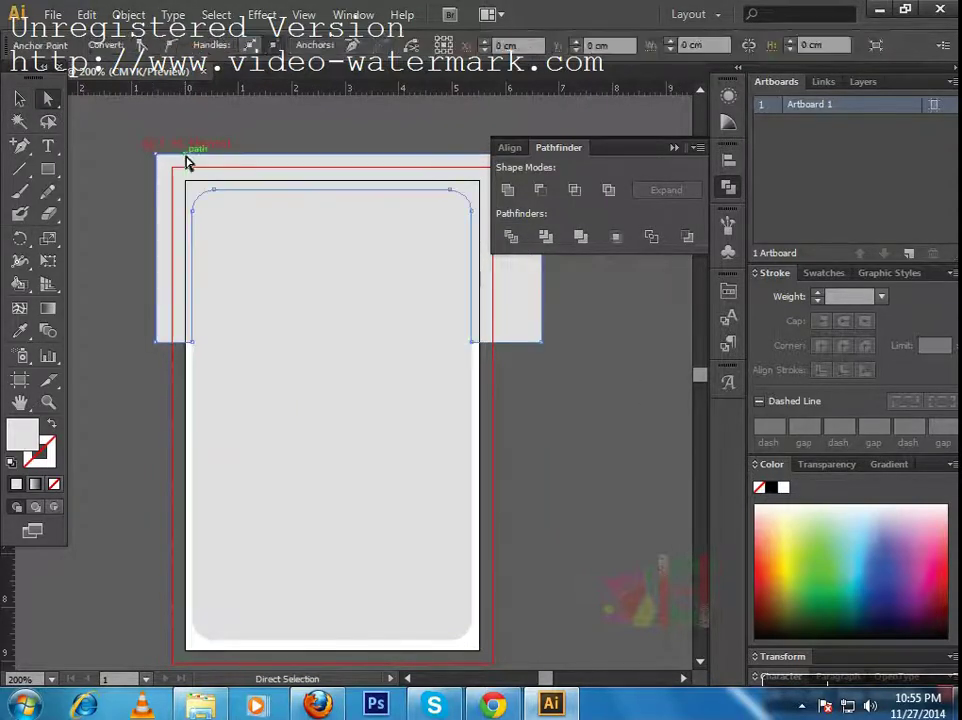
{"action": "key", "text": "Delete"}
Click the card's top and bottom pieces alternately to check the division.
{"action": "left_click", "coordinate": [406, 289]}
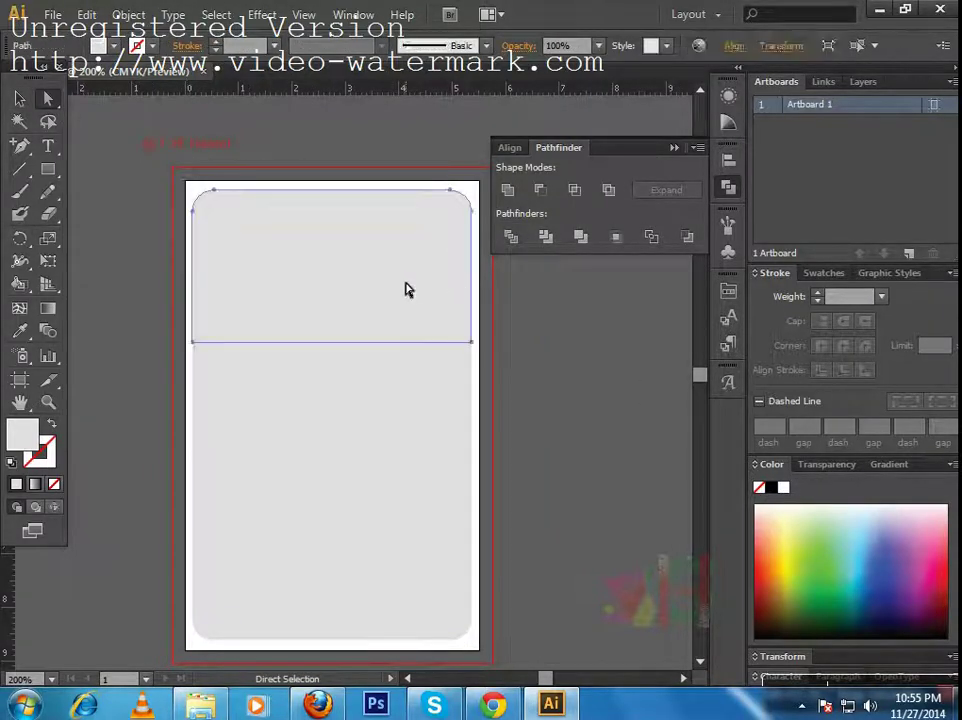
{"action": "left_click", "coordinate": [389, 459]}
{"action": "left_click", "coordinate": [369, 284]}
{"action": "left_click", "coordinate": [358, 432]}
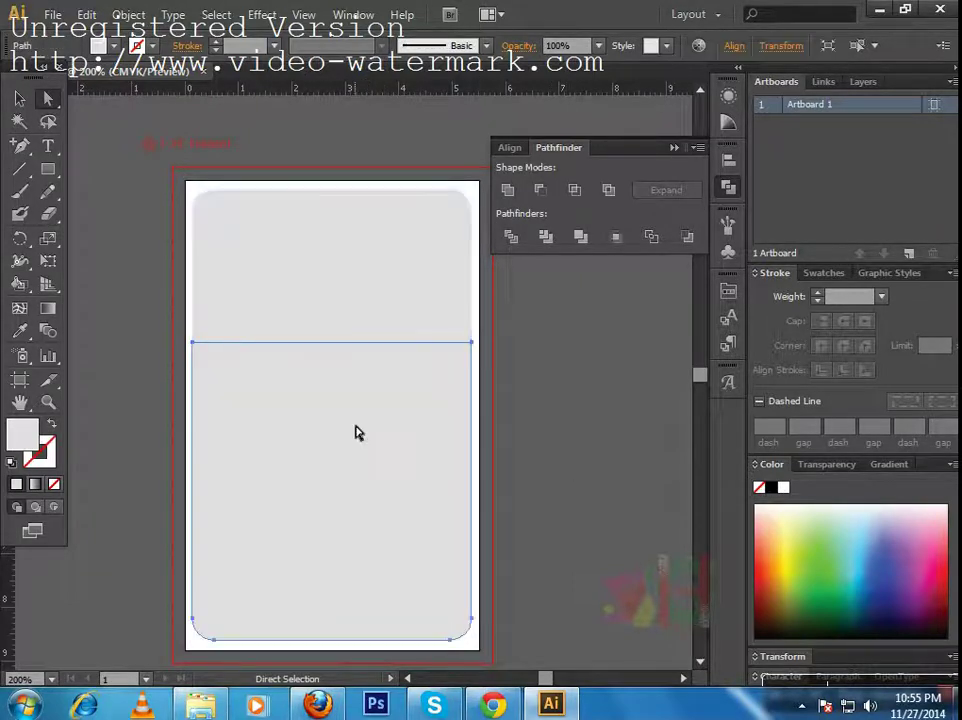
{"action": "left_click", "coordinate": [335, 296]}
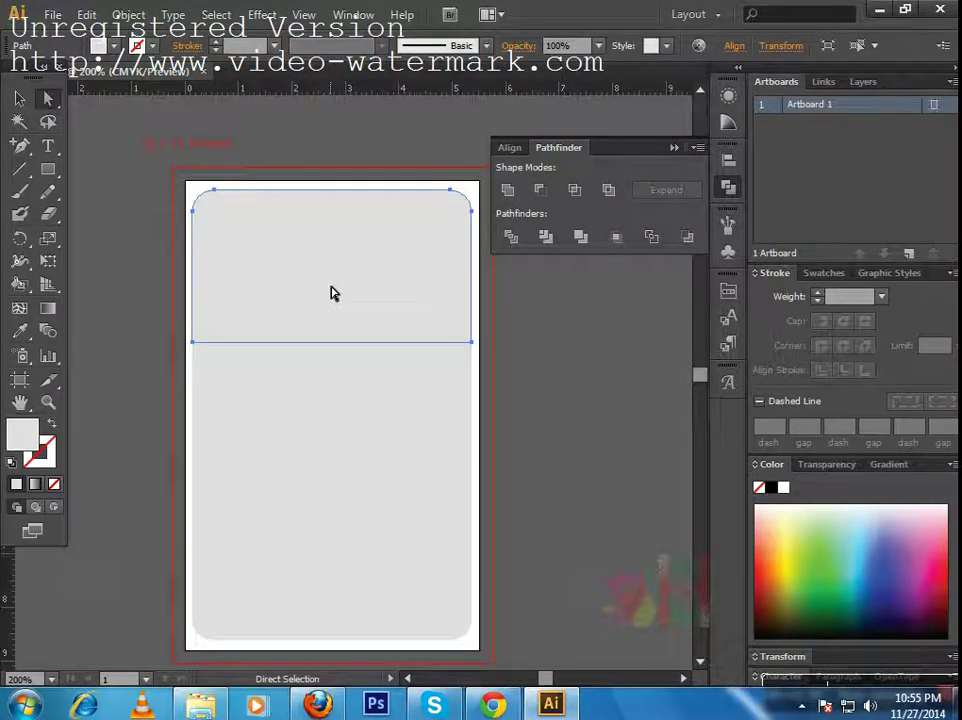
{"action": "key", "text": "v"}
{"action": "left_click", "coordinate": [365, 460], "text": "shift"}
{"action": "left_click", "coordinate": [620, 397]}
Ungroup the divided card pieces so the top and bottom select separately.
{"action": "left_click", "coordinate": [344, 419]}
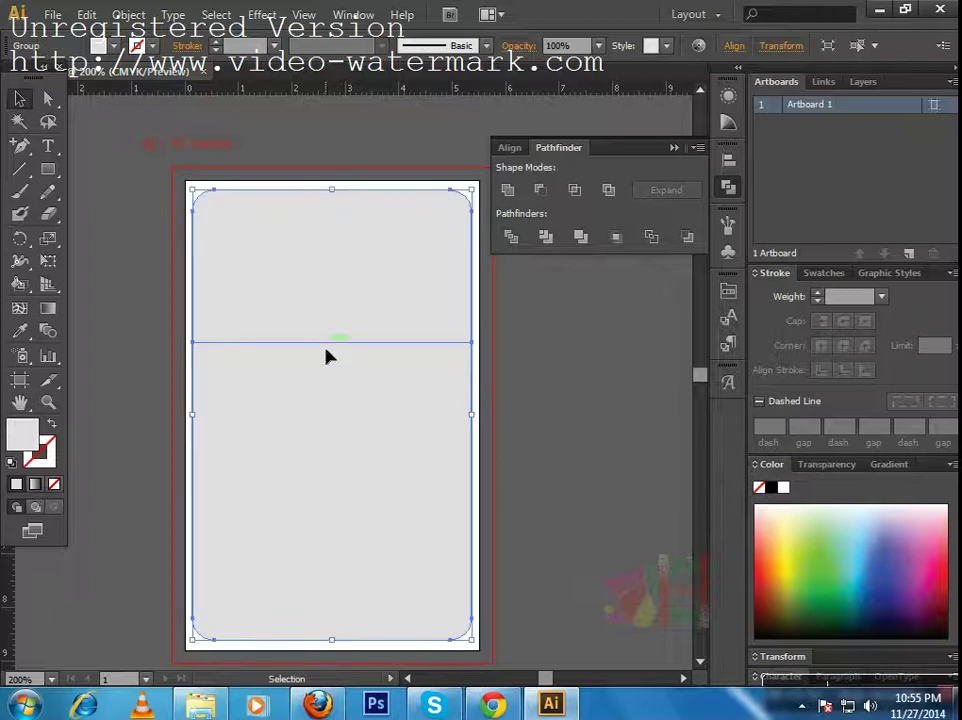
{"action": "right_click", "coordinate": [312, 436]}
{"action": "left_click", "coordinate": [362, 545]}
{"action": "left_click", "coordinate": [225, 249]}
{"action": "left_click", "coordinate": [337, 443]}
{"action": "left_click", "coordinate": [285, 277]}
{"action": "left_click", "coordinate": [48, 169]}
Draw a shorter rectangle over the card's top and divide the top piece with it.
{"action": "left_click_drag", "start_coordinate": [176, 170], "coordinate": [525, 272]}
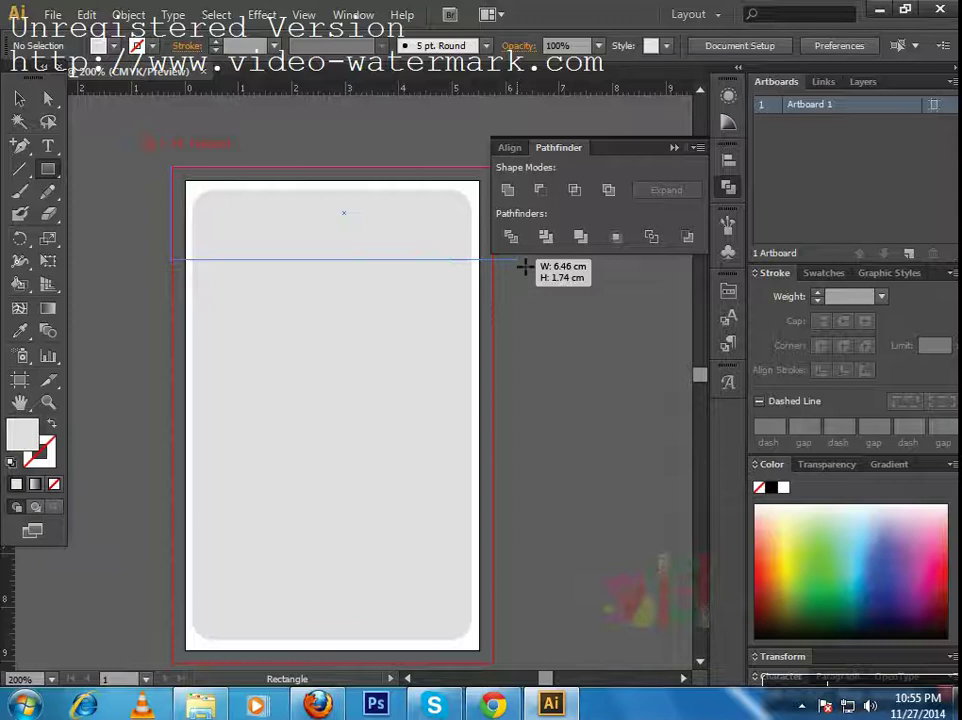
{"action": "left_click_drag", "start_coordinate": [522, 268], "coordinate": [518, 259]}
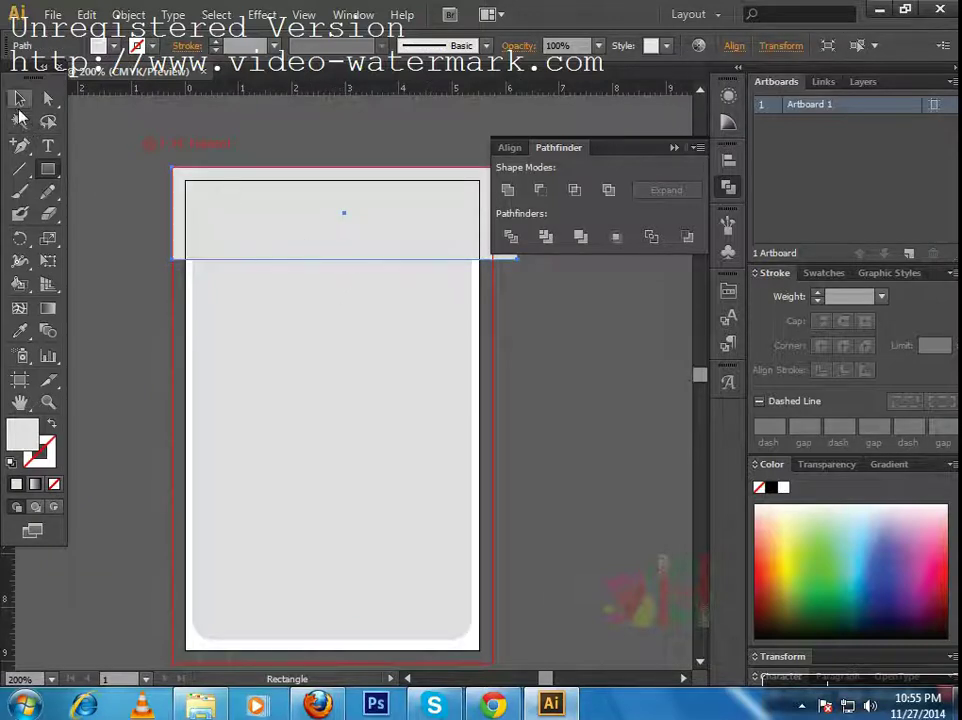
{"action": "left_click", "coordinate": [55, 100]}
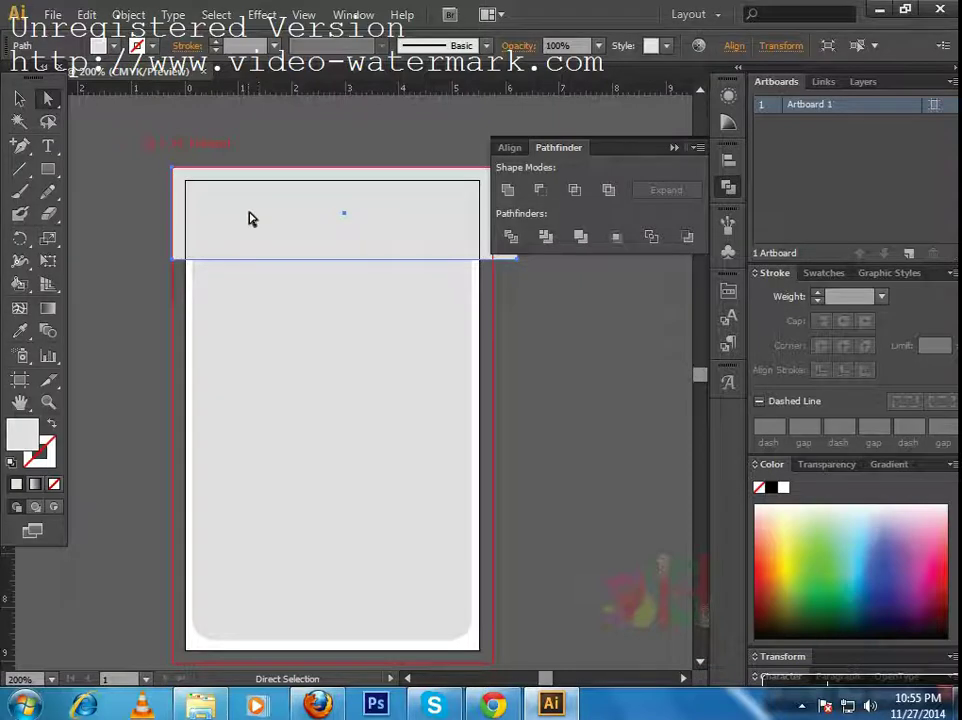
{"action": "left_click", "coordinate": [236, 288]}
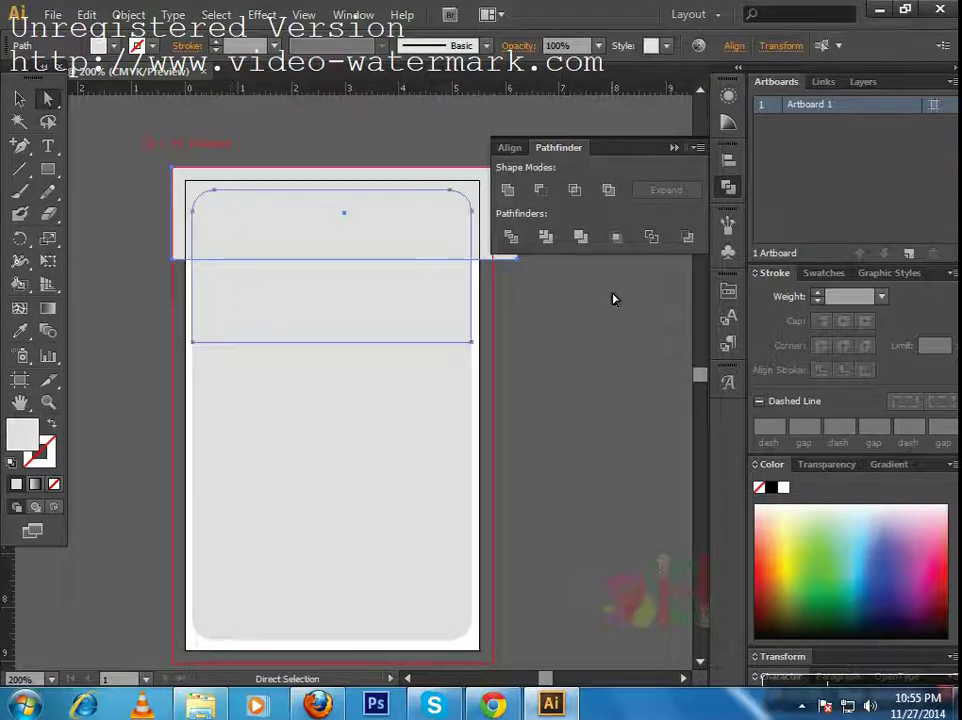
{"action": "left_click", "coordinate": [510, 240]}
Ungroup the divided pieces into a separate rounded top strip and a band beneath.
{"action": "left_click", "coordinate": [526, 300]}
{"action": "left_click", "coordinate": [440, 176]}
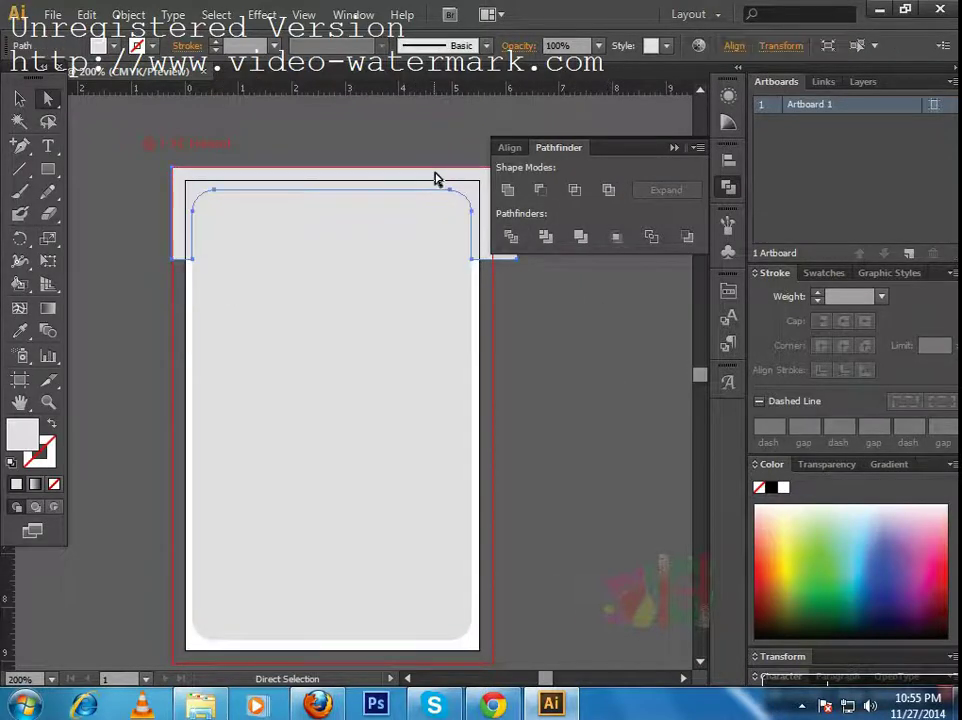
{"action": "left_click", "coordinate": [433, 180]}
{"action": "left_click", "coordinate": [307, 327]}
{"action": "left_click", "coordinate": [310, 238]}
{"action": "left_click", "coordinate": [19, 98]}
{"action": "left_click", "coordinate": [168, 167]}
{"action": "left_click", "coordinate": [234, 249]}
{"action": "right_click", "coordinate": [234, 249]}
{"action": "left_click", "coordinate": [326, 358]}
{"action": "left_click", "coordinate": [357, 262]}
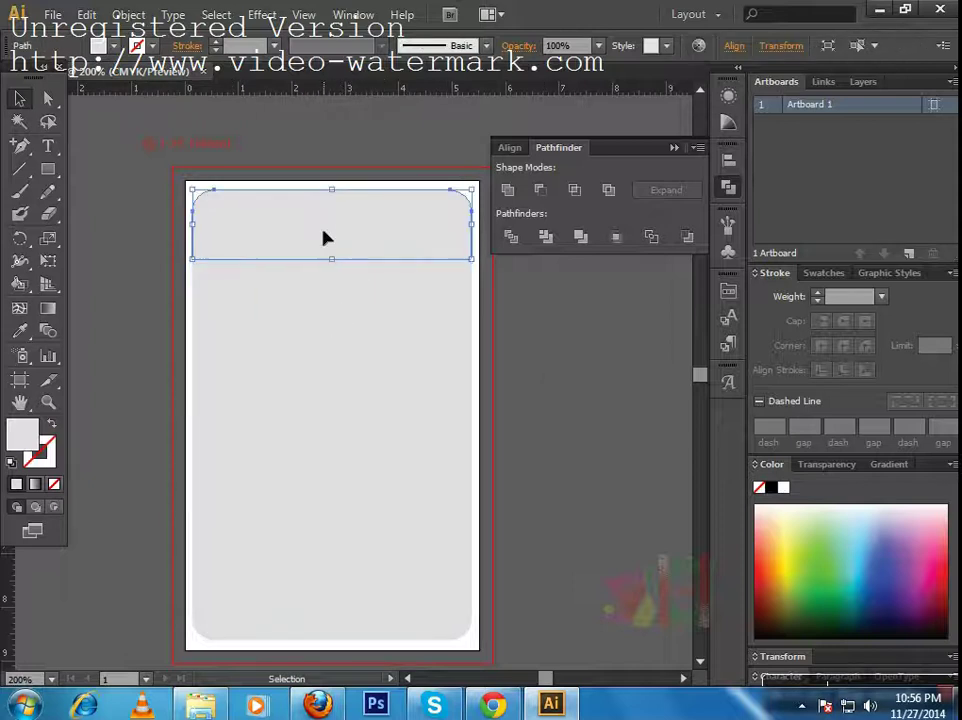
Fill the middle band with a blue-violet shade.
{"action": "double_click", "coordinate": [22, 432]}
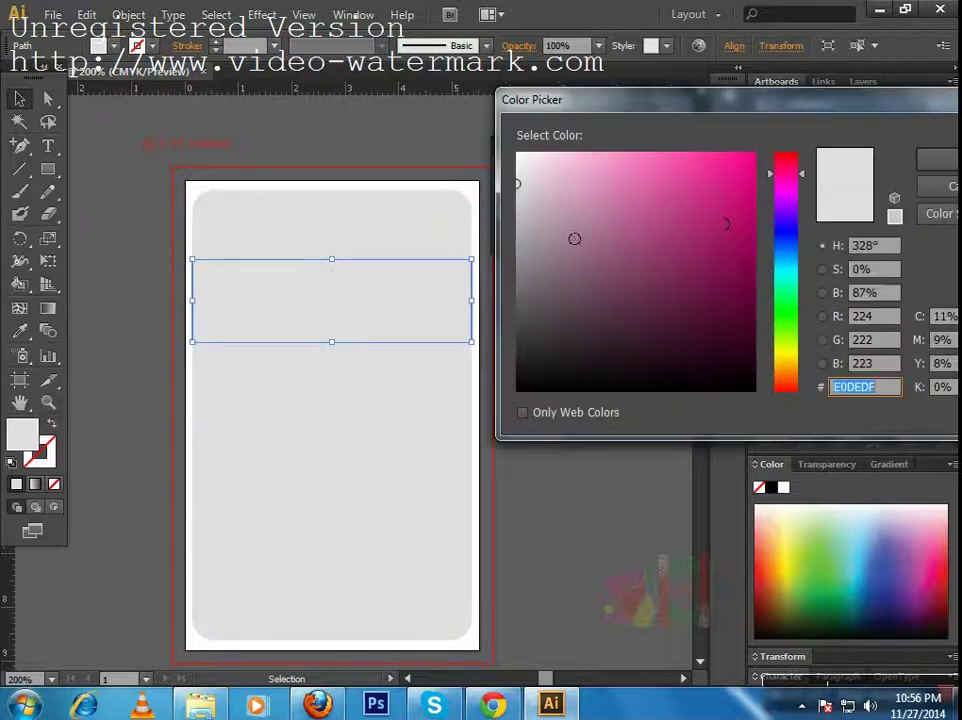
{"action": "left_click", "coordinate": [791, 236]}
{"action": "left_click", "coordinate": [695, 163]}
{"action": "left_click", "coordinate": [679, 157]}
{"action": "key", "text": "Return"}
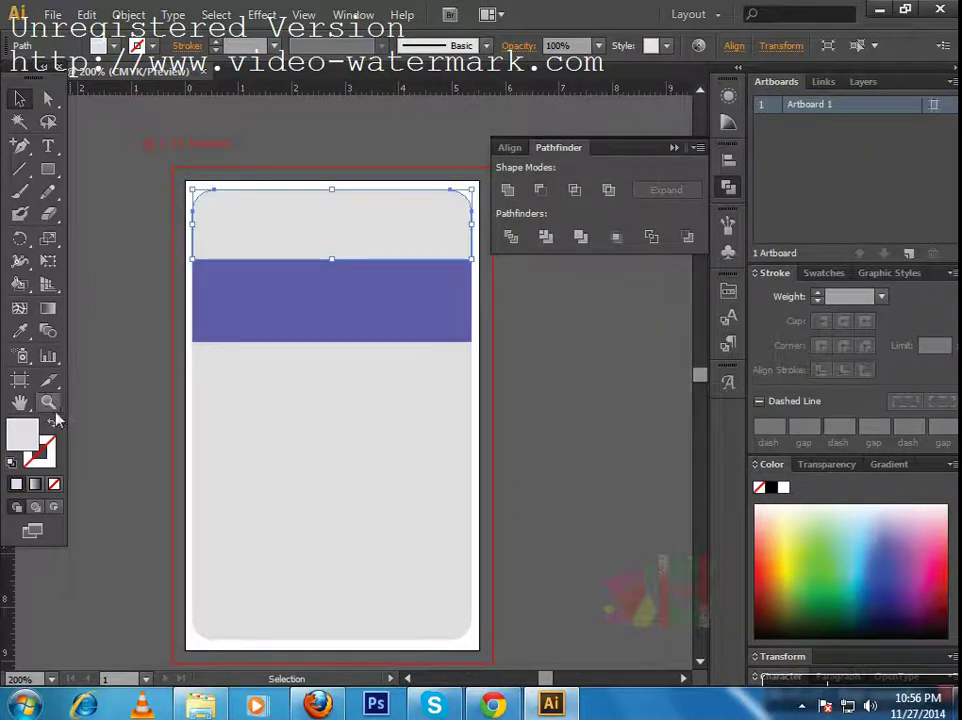
Sample the band's purple onto the top strip and try a lighter purple.
{"action": "double_click", "coordinate": [24, 435]}
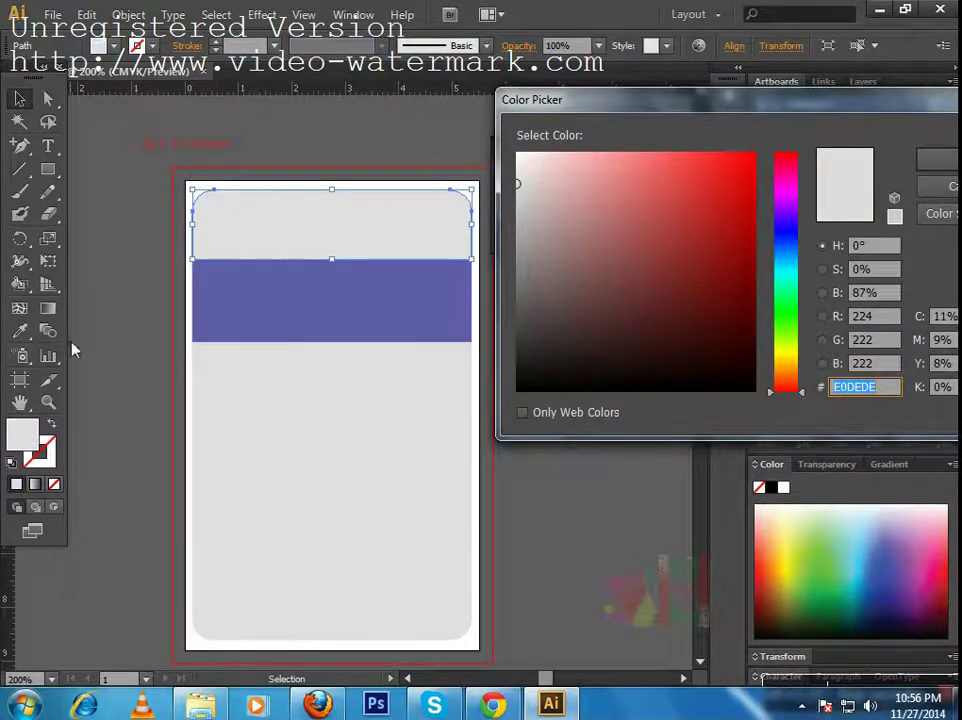
{"action": "key", "text": "Escape"}
{"action": "left_click", "coordinate": [19, 330]}
{"action": "left_click", "coordinate": [253, 275]}
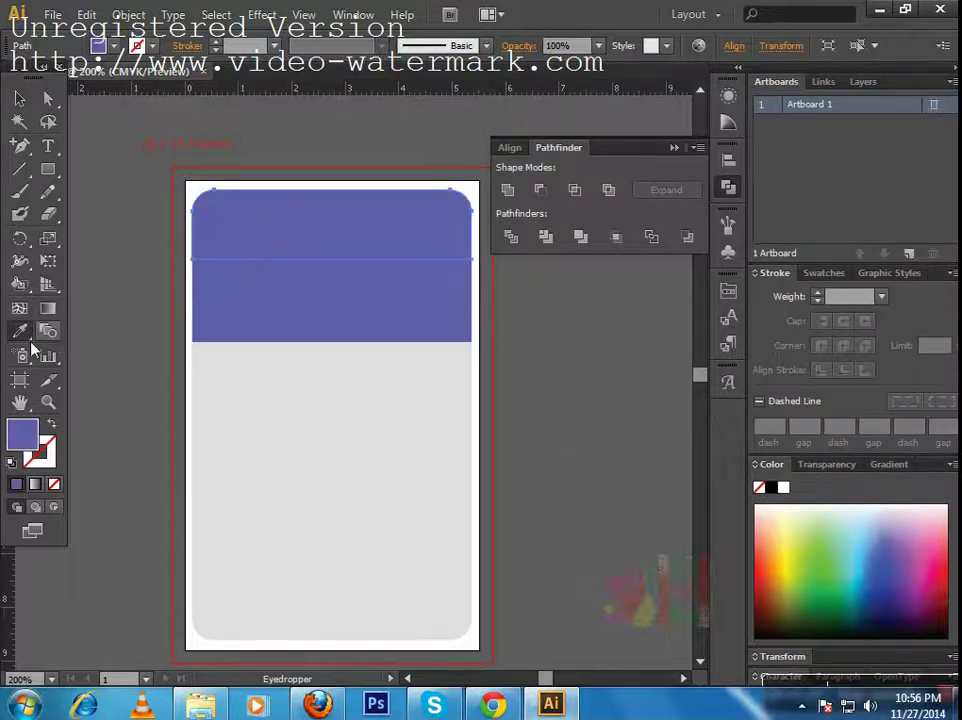
{"action": "double_click", "coordinate": [22, 432]}
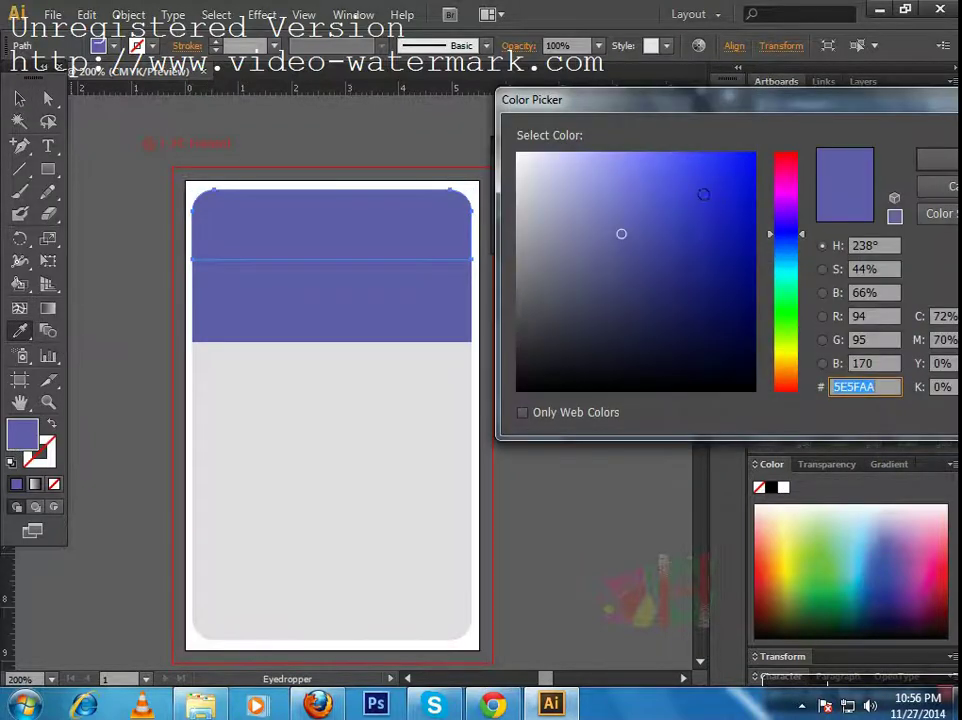
{"action": "left_click", "coordinate": [636, 159]}
{"action": "key", "text": "Return"}
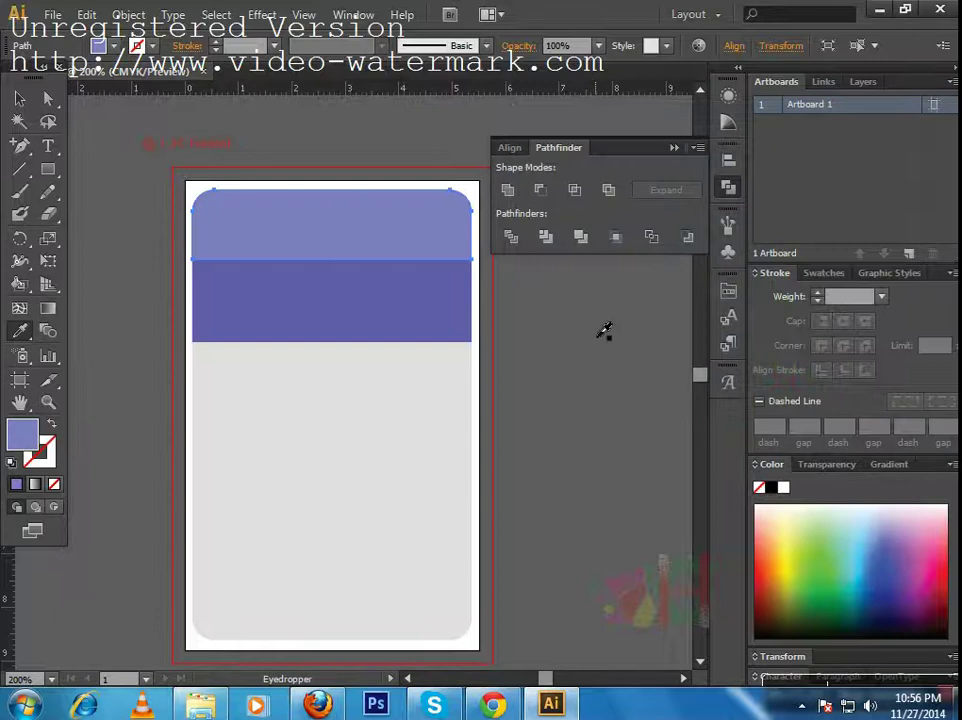
Set the top strip's fill to the lighter blue 6A70EF.
{"action": "left_click", "coordinate": [604, 330]}
{"action": "double_click", "coordinate": [24, 440]}
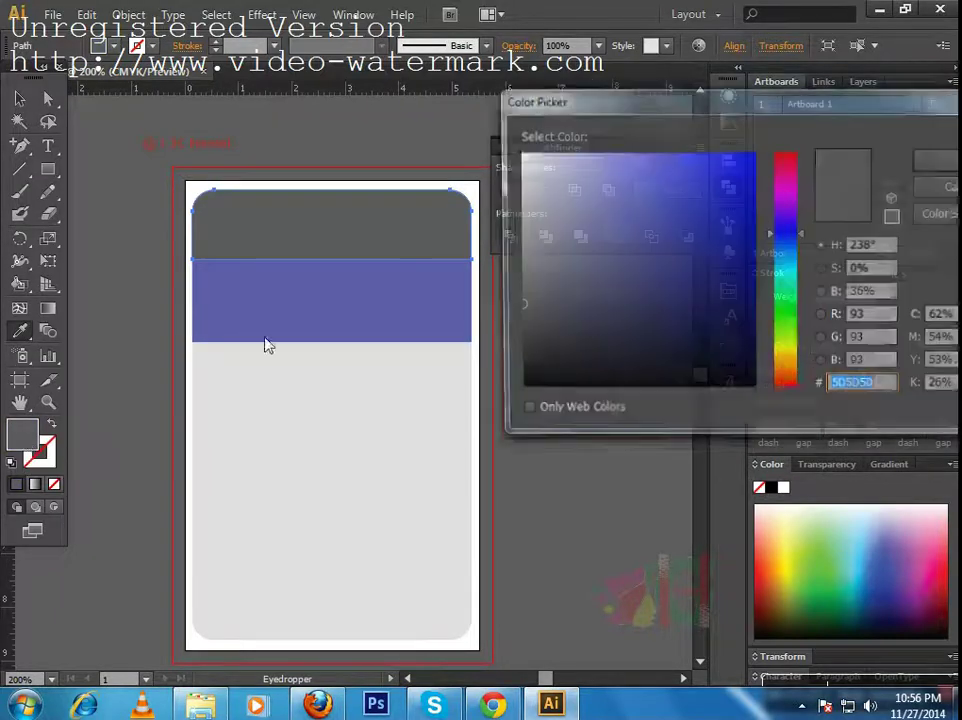
{"action": "key", "text": "Escape"}
{"action": "left_click", "coordinate": [250, 313]}
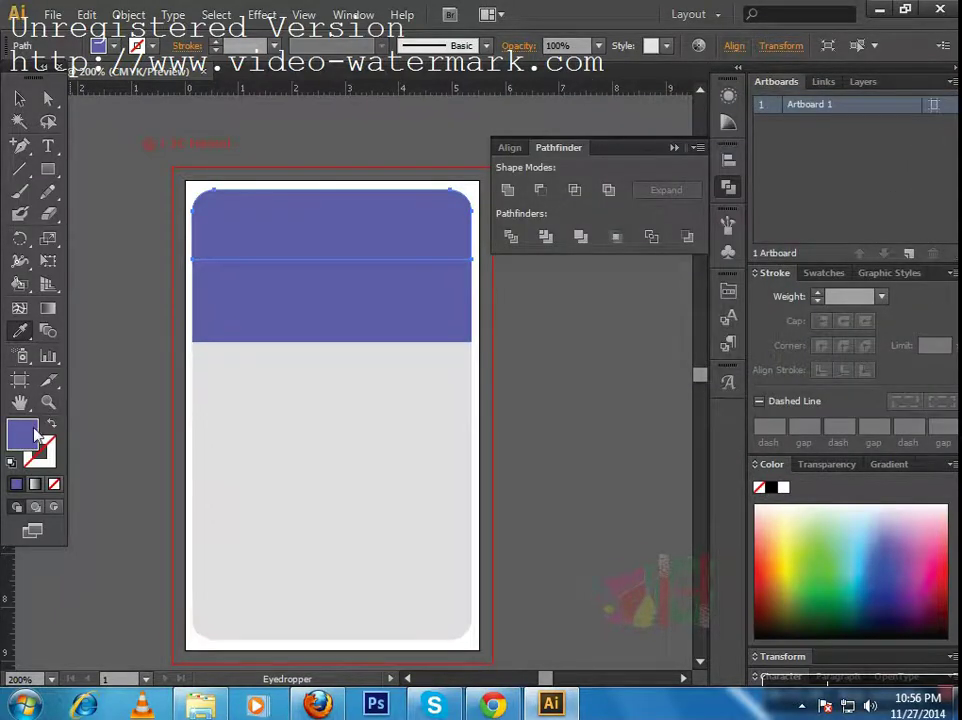
{"action": "double_click", "coordinate": [30, 432]}
{"action": "left_click", "coordinate": [650, 168]}
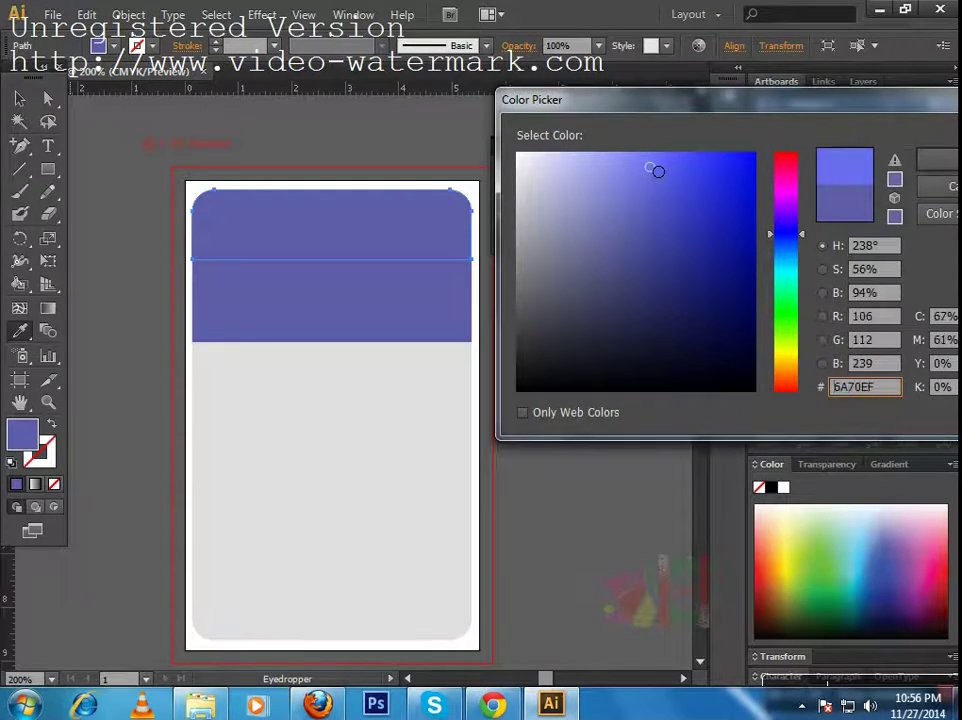
{"action": "key", "text": "Return"}
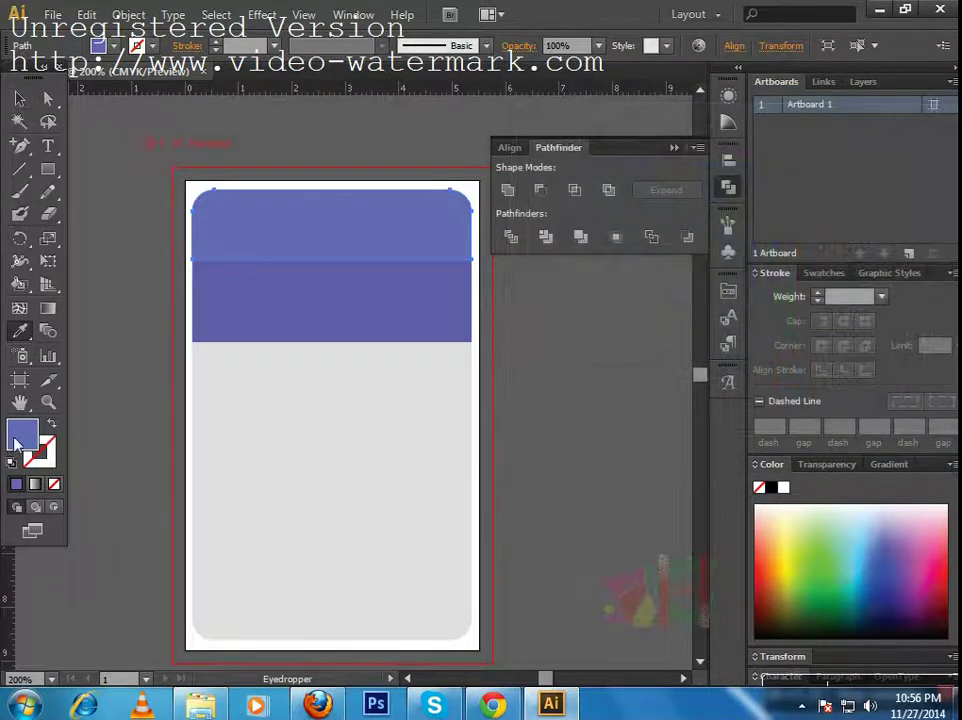
{"action": "double_click", "coordinate": [15, 440]}
{"action": "key", "text": "Return"}
{"action": "left_click", "coordinate": [19, 98]}
{"action": "left_click", "coordinate": [100, 113]}
{"action": "key", "text": "ctrl+minus"}
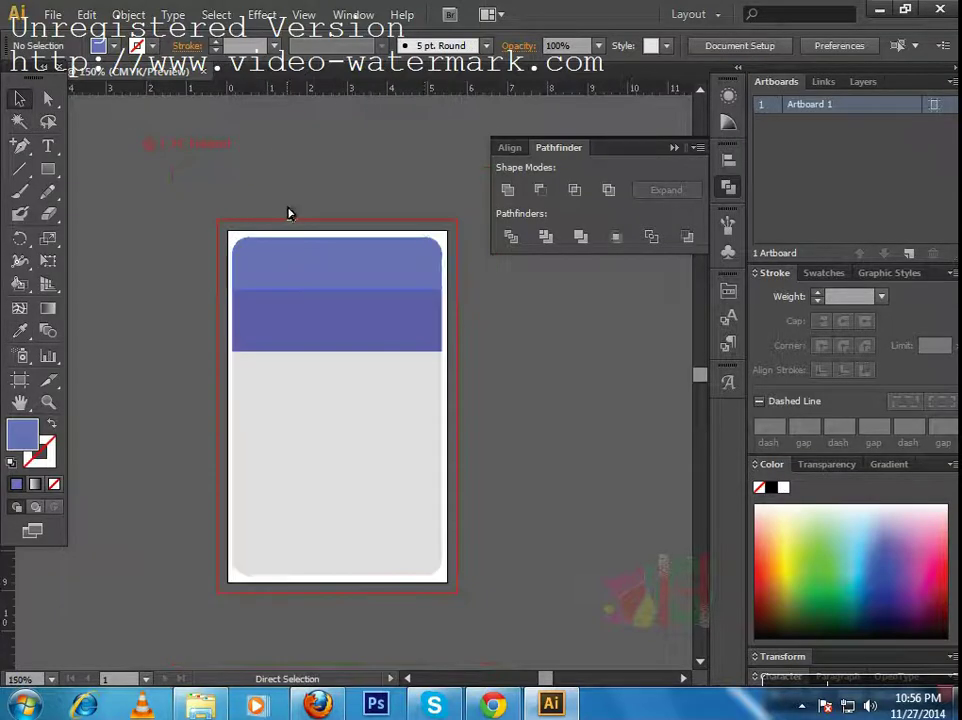
Nudge the darker blue band upward over the lighter top shape.
{"action": "key", "text": "ctrl+plus"}
{"action": "key", "text": "ctrl+plus"}
{"action": "left_click_drag", "start_coordinate": [393, 304], "coordinate": [385, 404]}
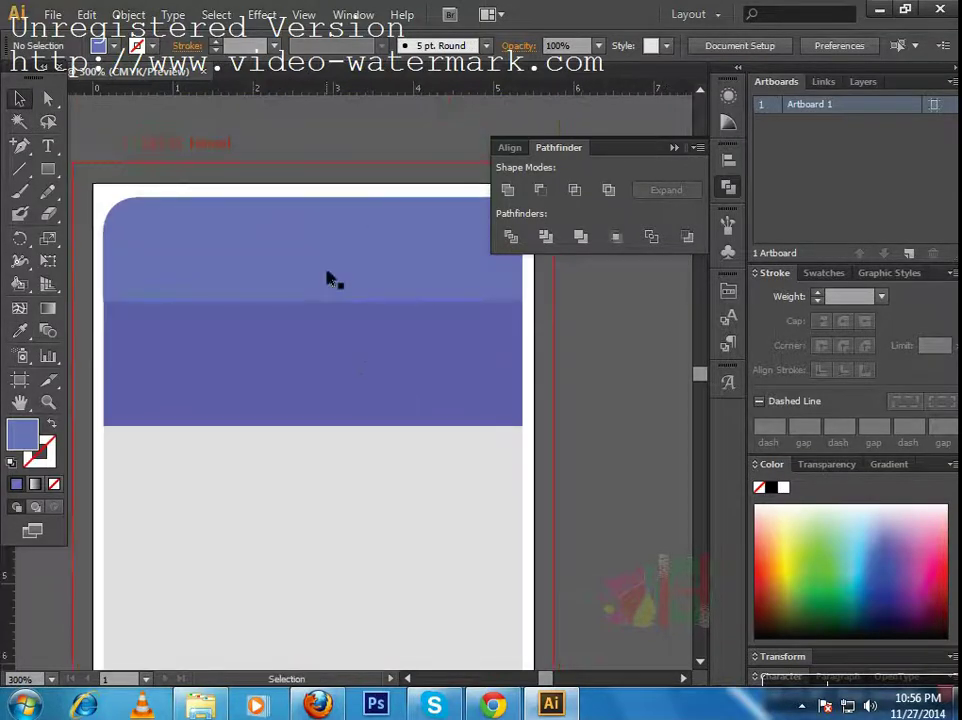
{"action": "left_click", "coordinate": [325, 285]}
{"action": "left_click_drag", "start_coordinate": [316, 307], "coordinate": [318, 271]}
{"action": "key", "text": "ctrl+z"}
{"action": "left_click", "coordinate": [112, 172]}
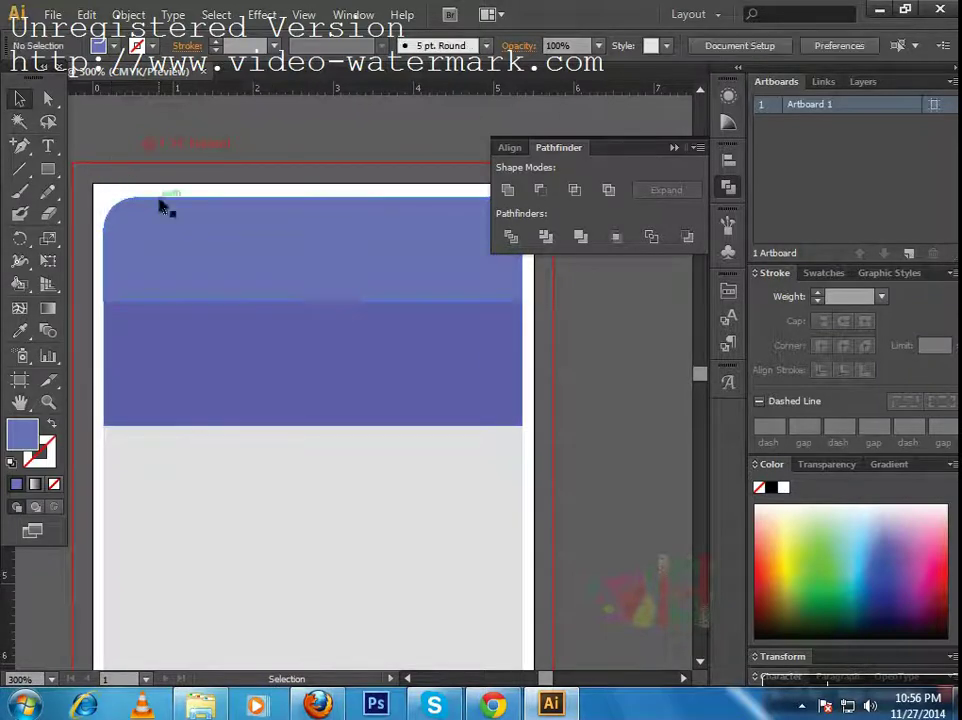
{"action": "left_click", "coordinate": [292, 340]}
{"action": "key", "text": "shift+Up"}
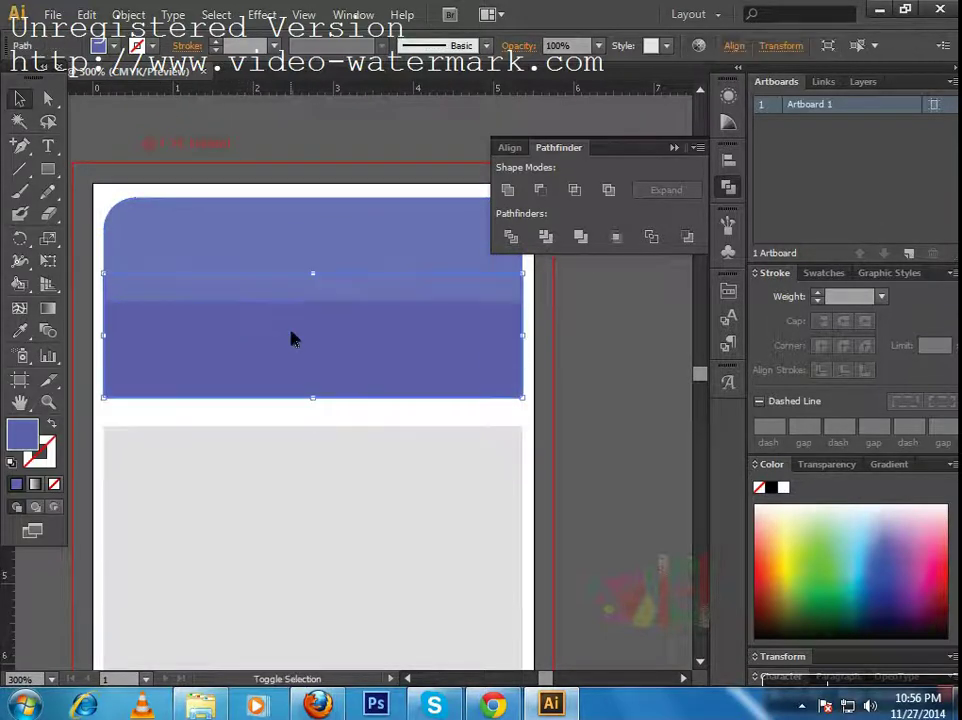
Stretch the light grey body's top edge up to meet the blue band.
{"action": "key", "text": "v"}
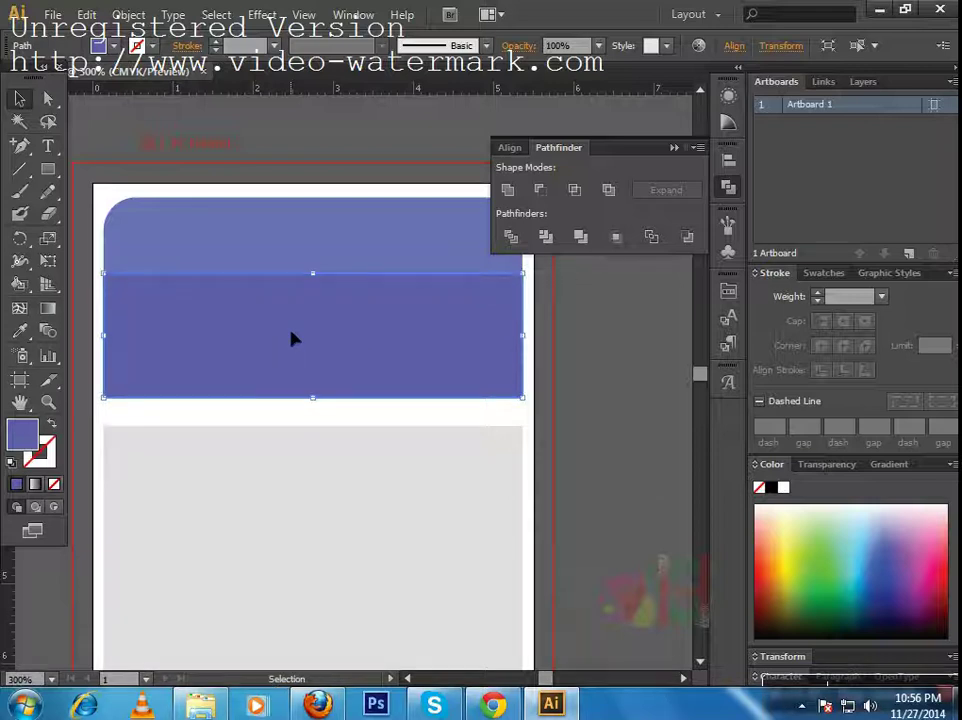
{"action": "left_click", "coordinate": [335, 486]}
{"action": "left_click_drag", "start_coordinate": [312, 426], "coordinate": [319, 395]}
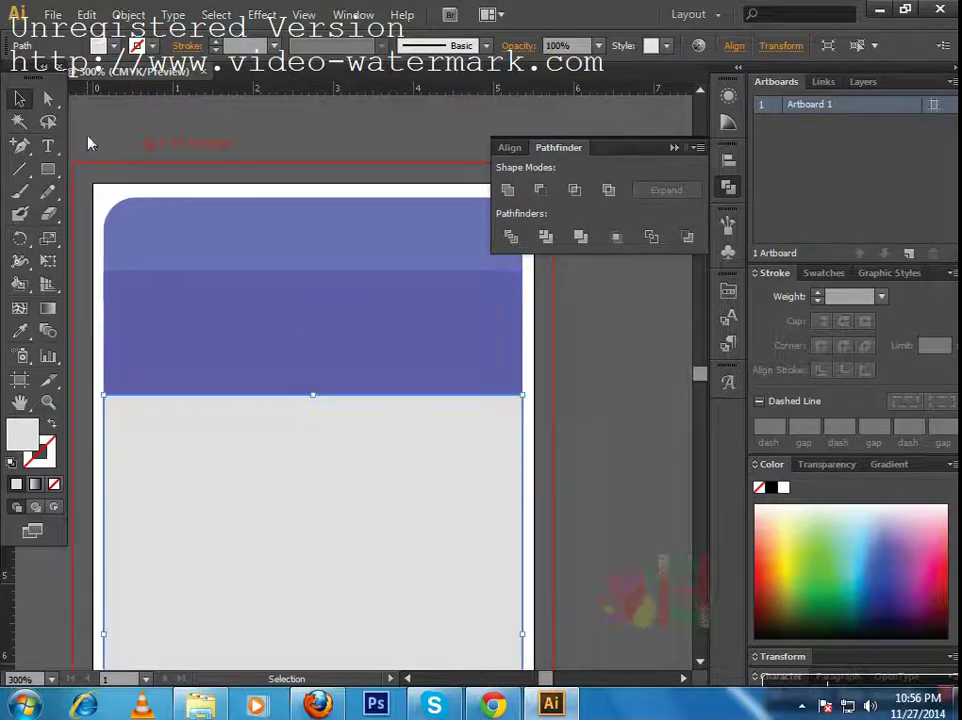
{"action": "left_click", "coordinate": [178, 127]}
{"action": "key", "text": "ctrl+minus"}
{"action": "key", "text": "ctrl+minus"}
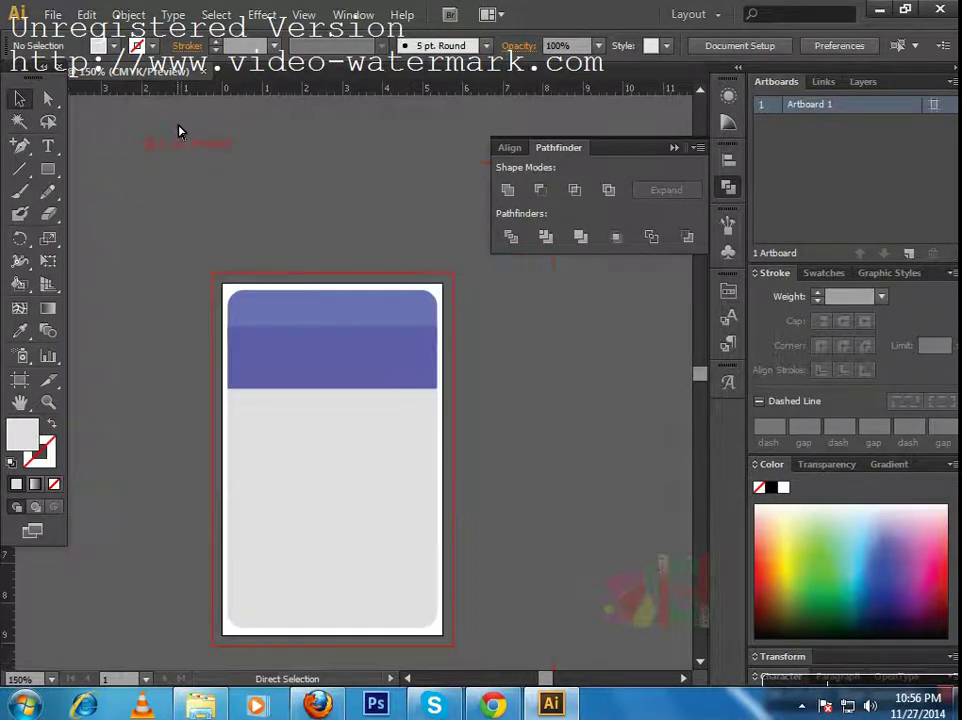
{"action": "key", "text": "ctrl+plus"}
{"action": "key", "text": "ctrl+plus"}
{"action": "left_click_drag", "start_coordinate": [291, 225], "coordinate": [266, 292]}
{"action": "left_click", "coordinate": [261, 304]}
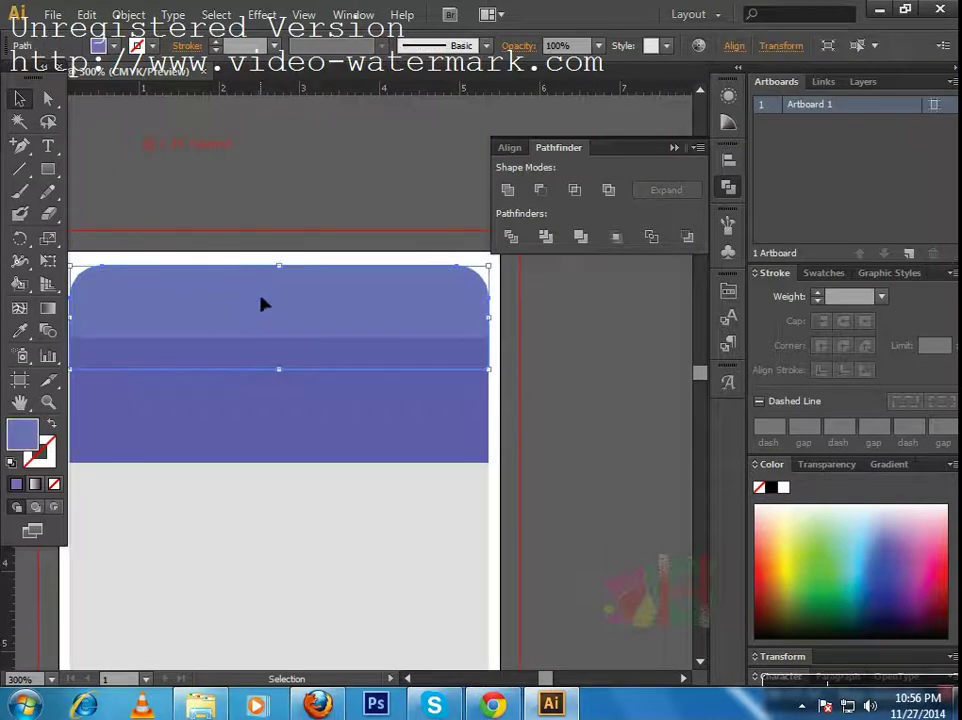
{"action": "left_click", "coordinate": [613, 340]}
Draw a small rounded rectangle in the header, fill it #545556, and centre it.
{"action": "left_click", "coordinate": [48, 171]}
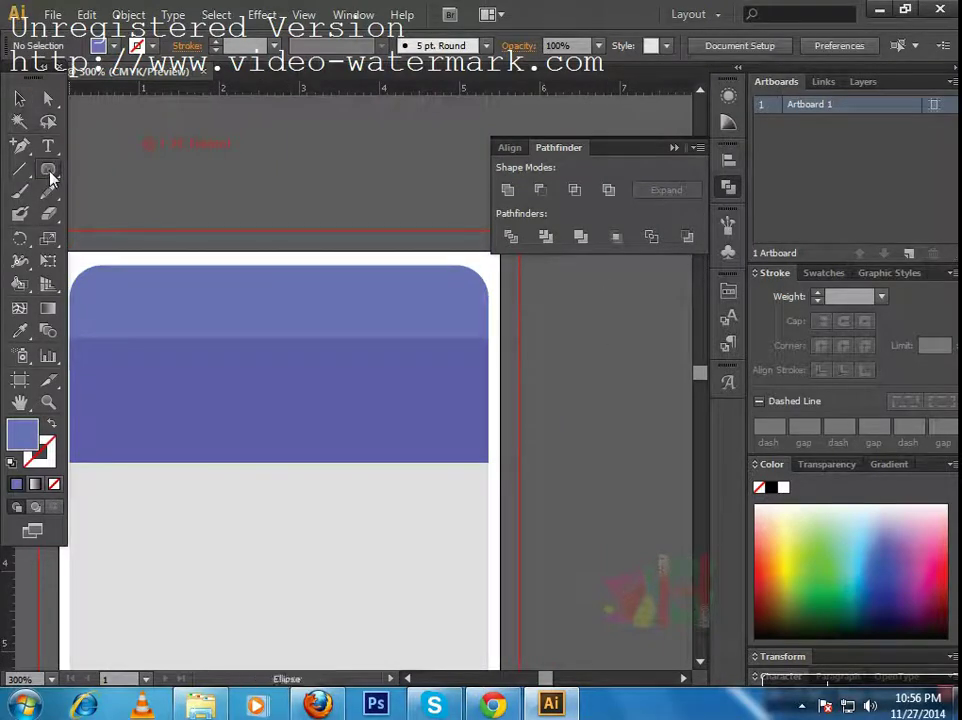
{"action": "left_click", "coordinate": [48, 172], "text": "alt"}
{"action": "left_click", "coordinate": [48, 171], "text": "alt"}
{"action": "left_click_drag", "start_coordinate": [195, 283], "coordinate": [316, 318]}
{"action": "double_click", "coordinate": [22, 436]}
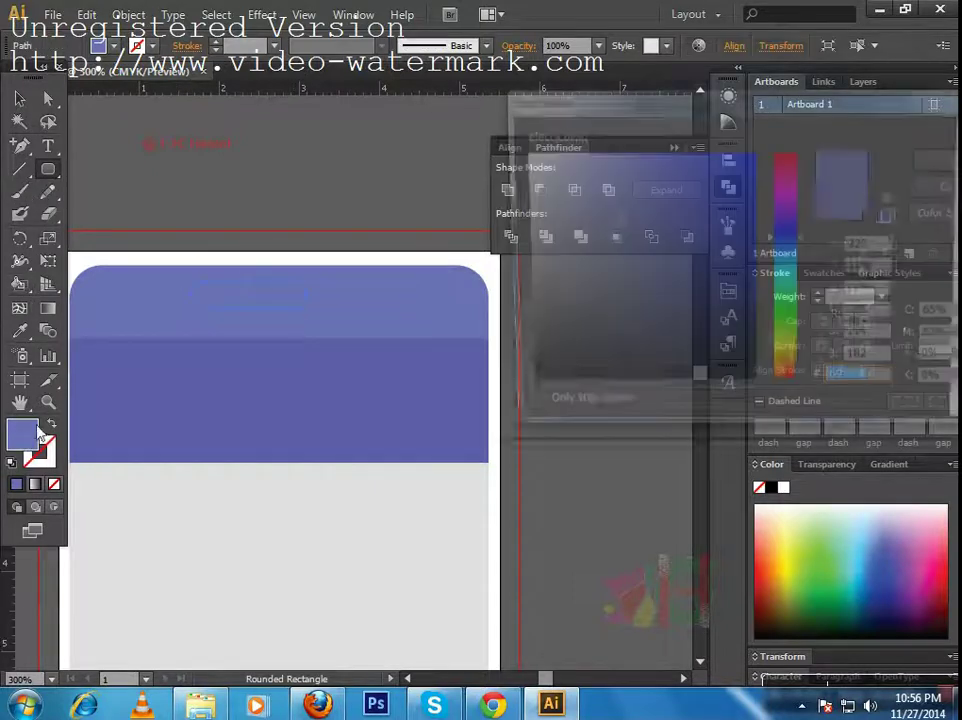
{"action": "left_click", "coordinate": [520, 311]}
{"action": "key", "text": "Return"}
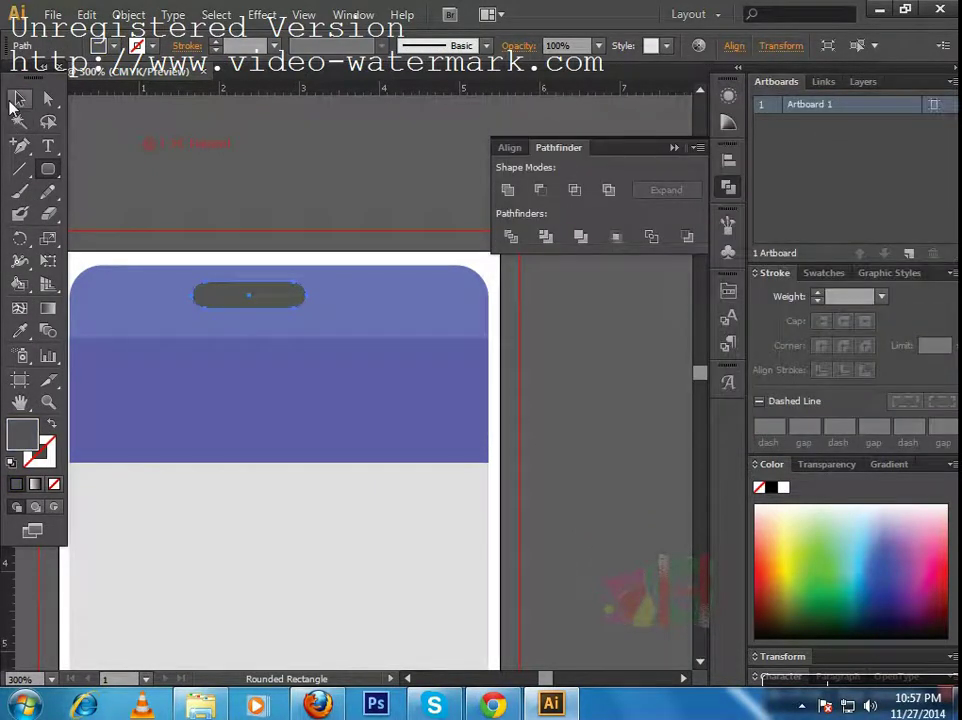
{"action": "left_click", "coordinate": [19, 98]}
{"action": "left_click_drag", "start_coordinate": [228, 294], "coordinate": [264, 294]}
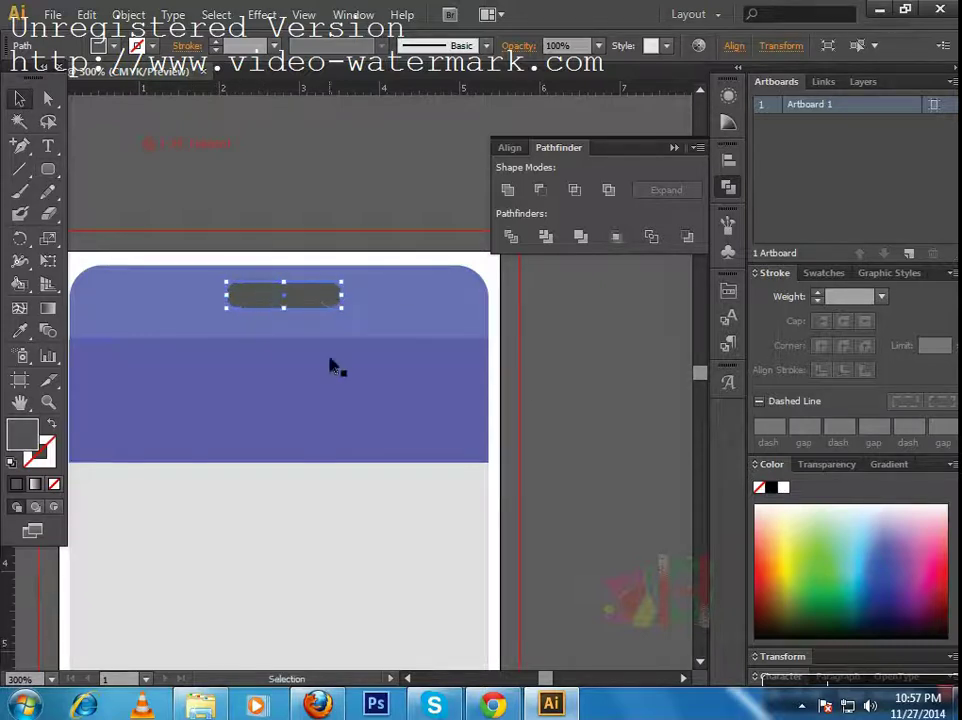
{"action": "left_click", "coordinate": [592, 364]}
{"action": "key", "text": "ctrl+minus"}
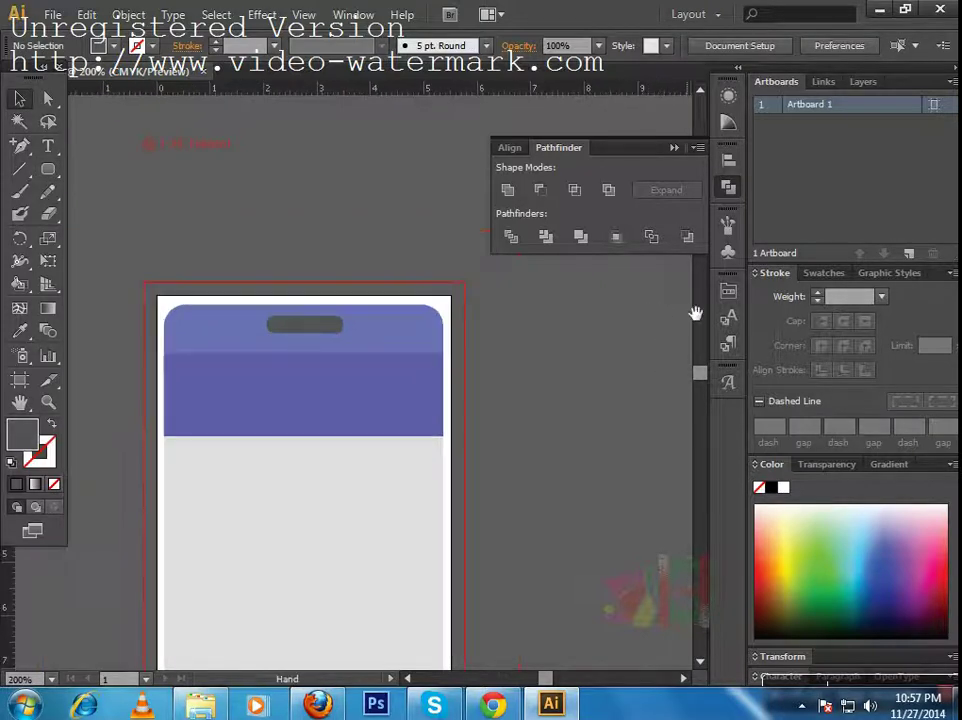
Draw a rectangle across the bottom end of the grey body.
{"action": "left_click_drag", "start_coordinate": [577, 353], "coordinate": [568, 263]}
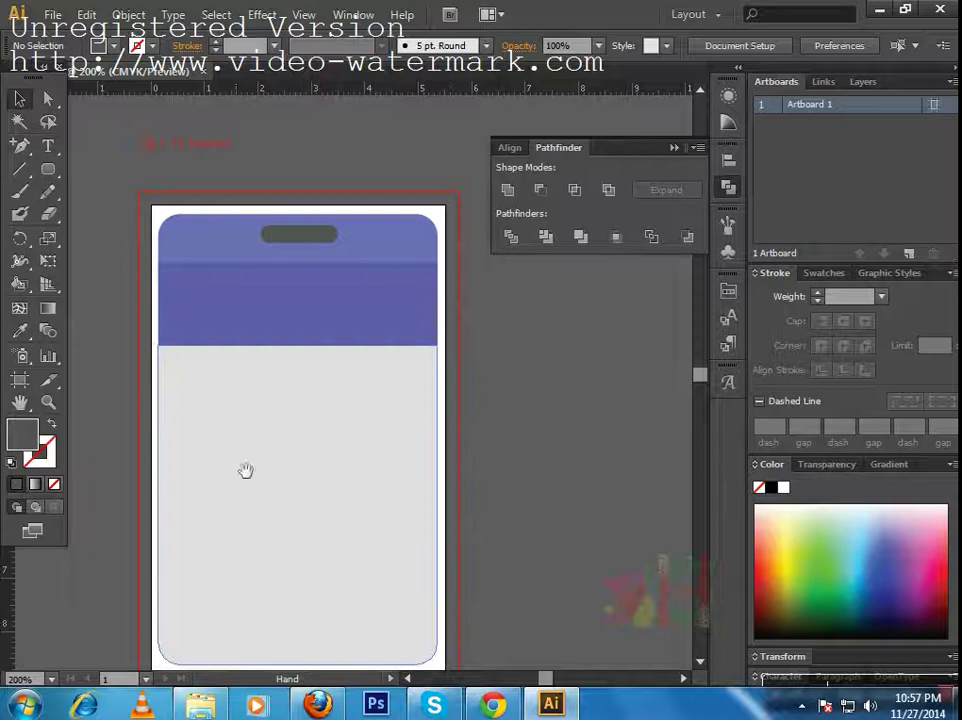
{"action": "left_click_drag", "start_coordinate": [259, 508], "coordinate": [312, 442]}
{"action": "left_click", "coordinate": [278, 543]}
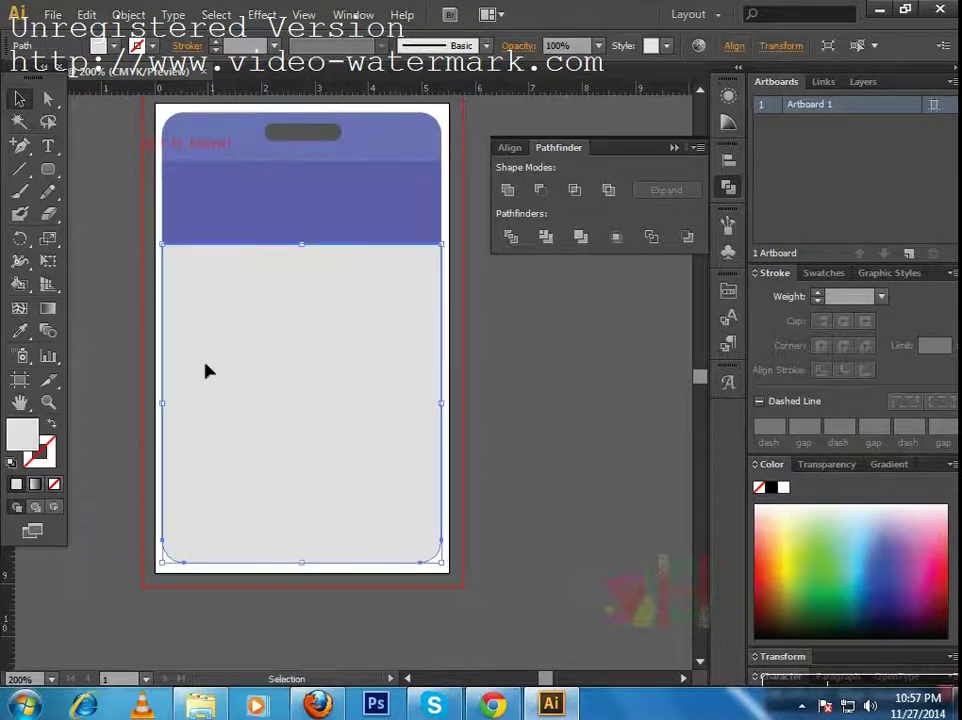
{"action": "left_click", "coordinate": [53, 173]}
{"action": "key", "text": "m"}
{"action": "left_click_drag", "start_coordinate": [147, 607], "coordinate": [462, 528]}
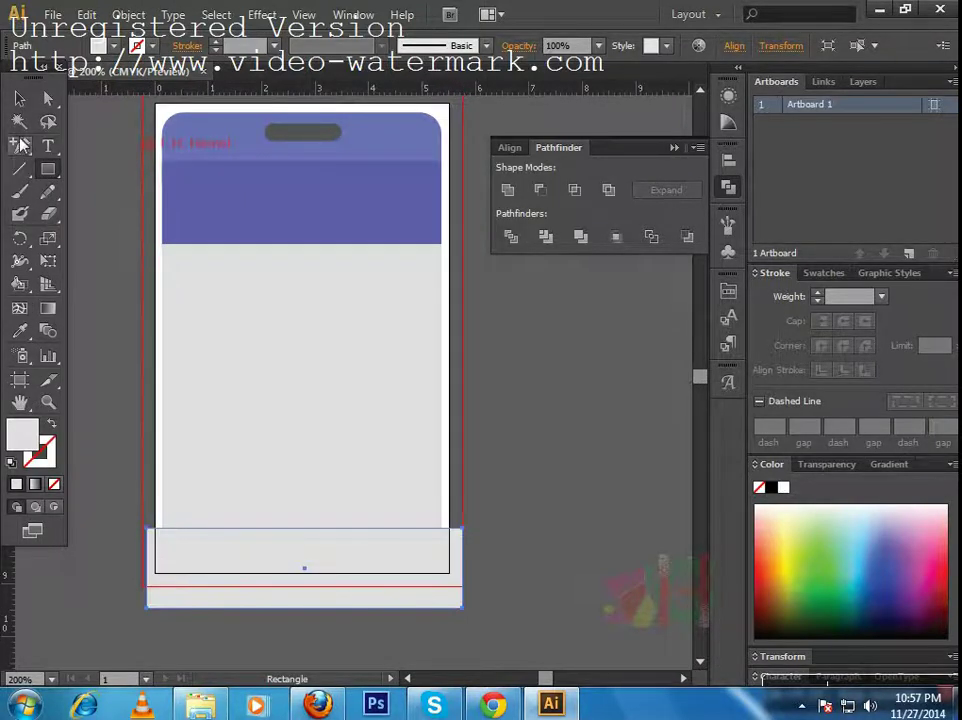
Divide the grey body with the rectangle and delete the leftover rectangle piece.
{"action": "key", "text": "v"}
{"action": "left_click", "coordinate": [172, 354], "text": "shift"}
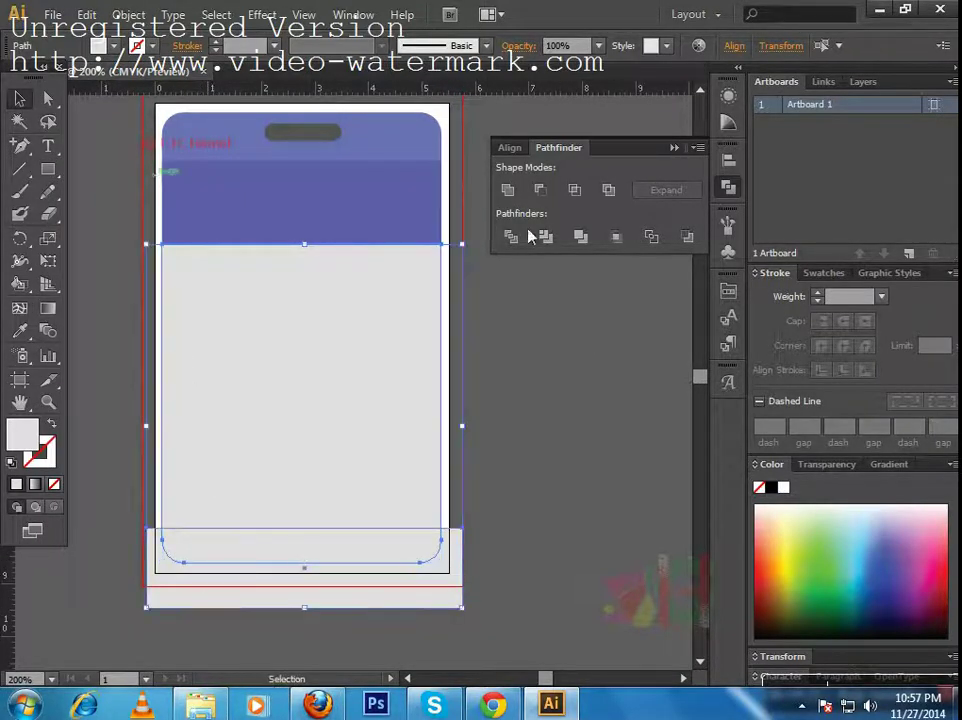
{"action": "left_click", "coordinate": [556, 431]}
{"action": "left_click", "coordinate": [47, 98]}
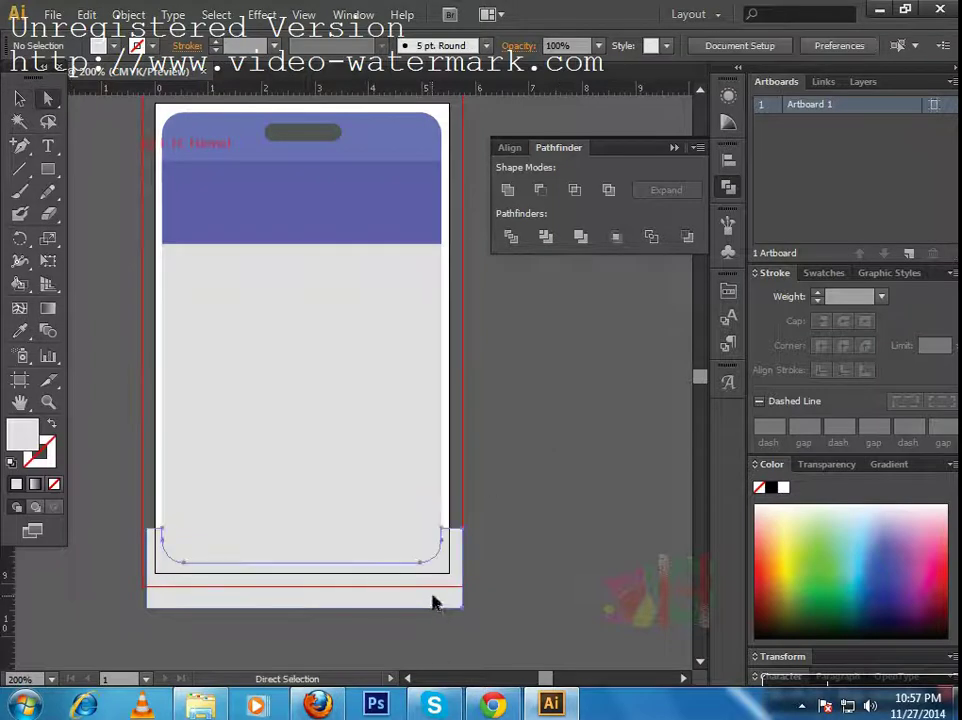
{"action": "left_click", "coordinate": [432, 604]}
{"action": "key", "text": "Delete"}
{"action": "left_click", "coordinate": [309, 561]}
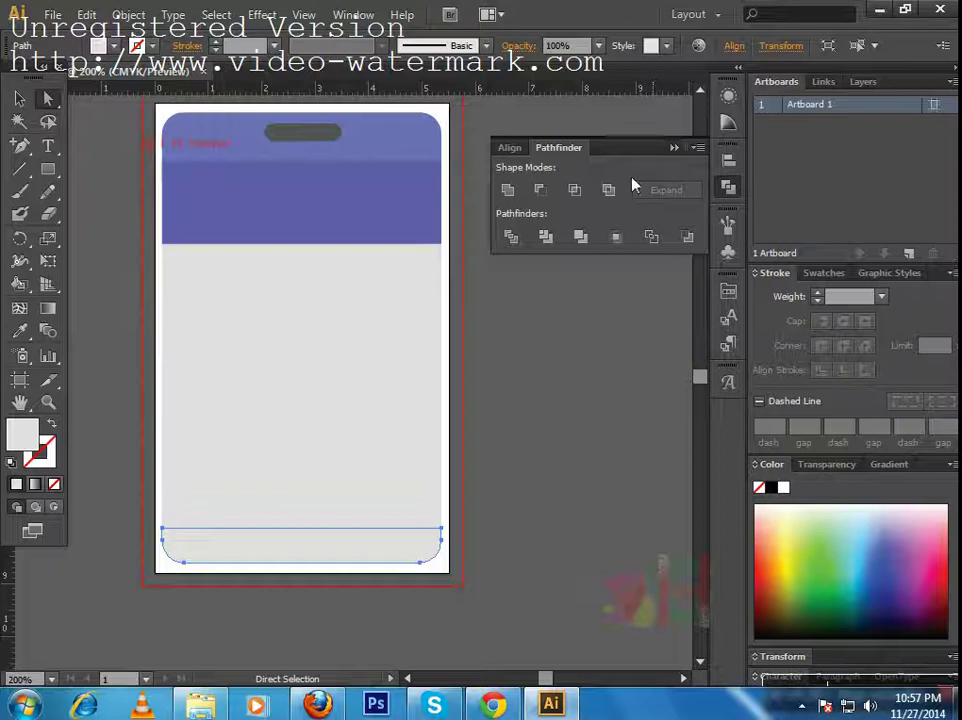
Fill the rounded footer with the purple swatch from the Swatches panel.
{"action": "left_click", "coordinate": [353, 15]}
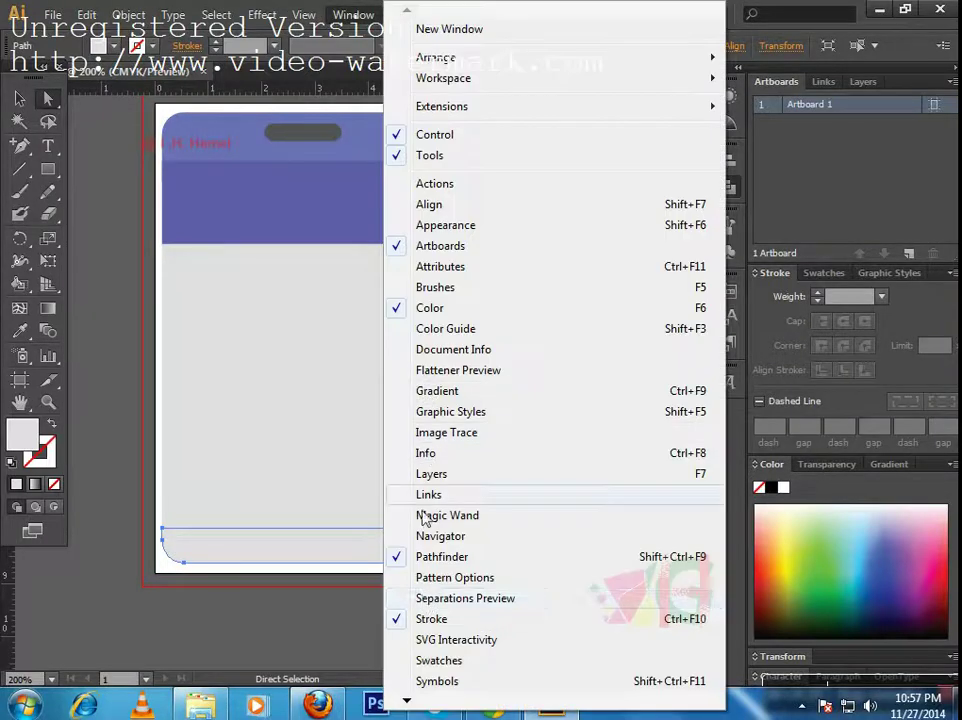
{"action": "left_click", "coordinate": [450, 661]}
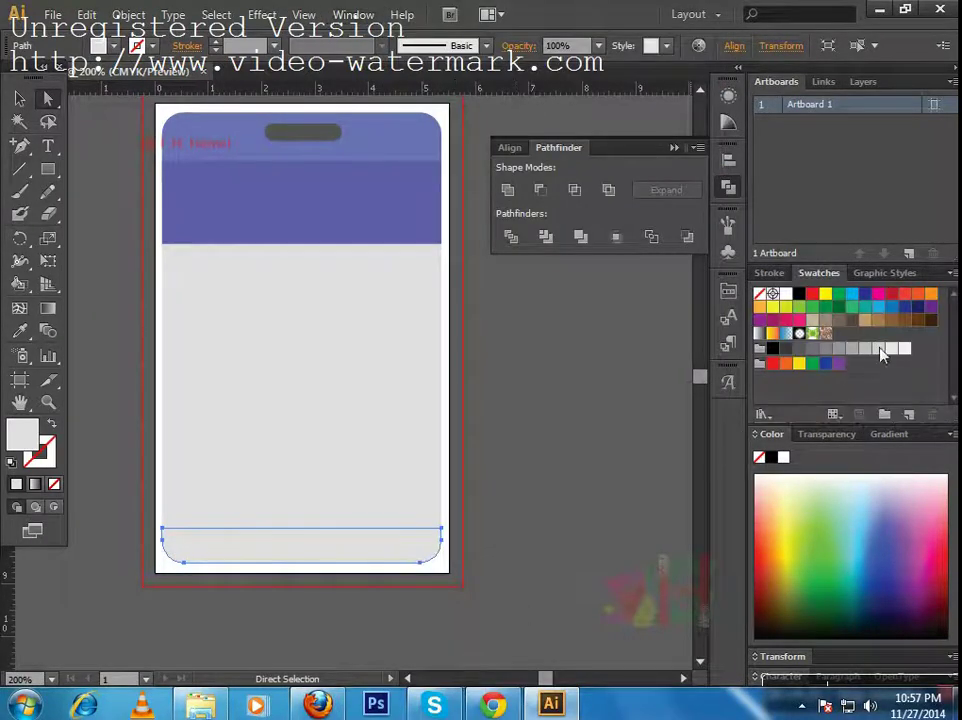
{"action": "left_click", "coordinate": [919, 321]}
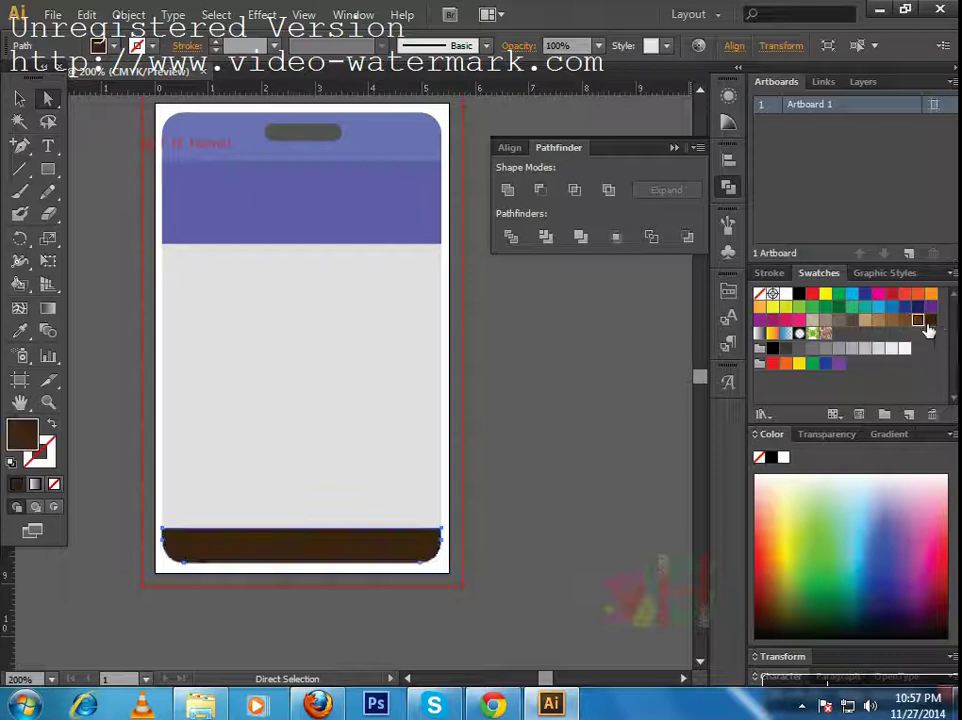
{"action": "left_click", "coordinate": [933, 308]}
{"action": "left_click", "coordinate": [550, 404]}
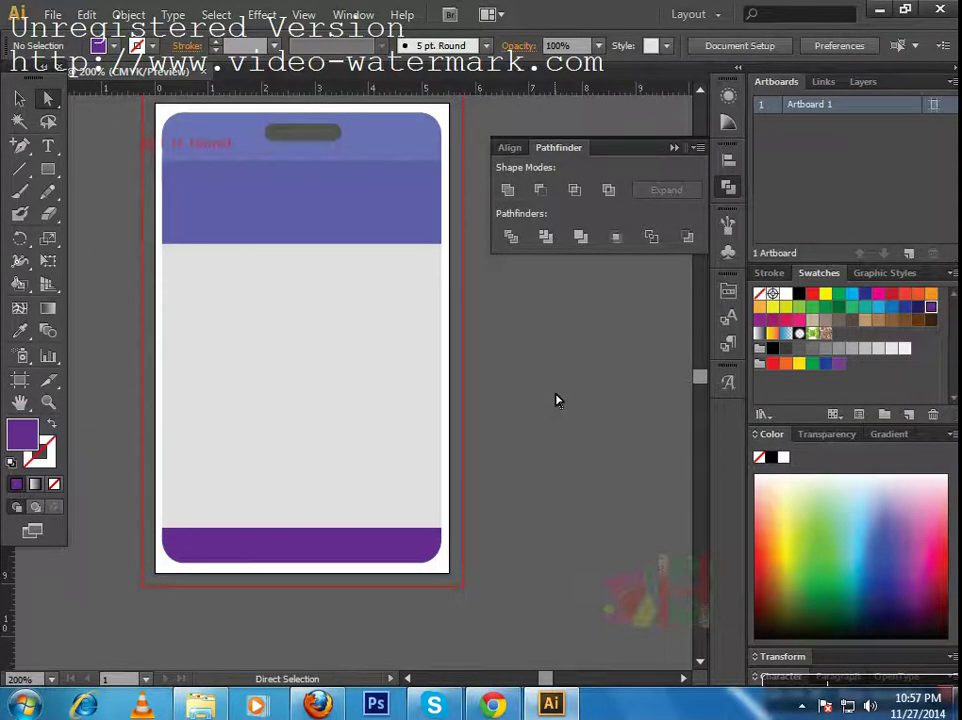
{"action": "scroll", "coordinate": [291, 493], "scroll_direction": "up", "scroll_amount": 1}
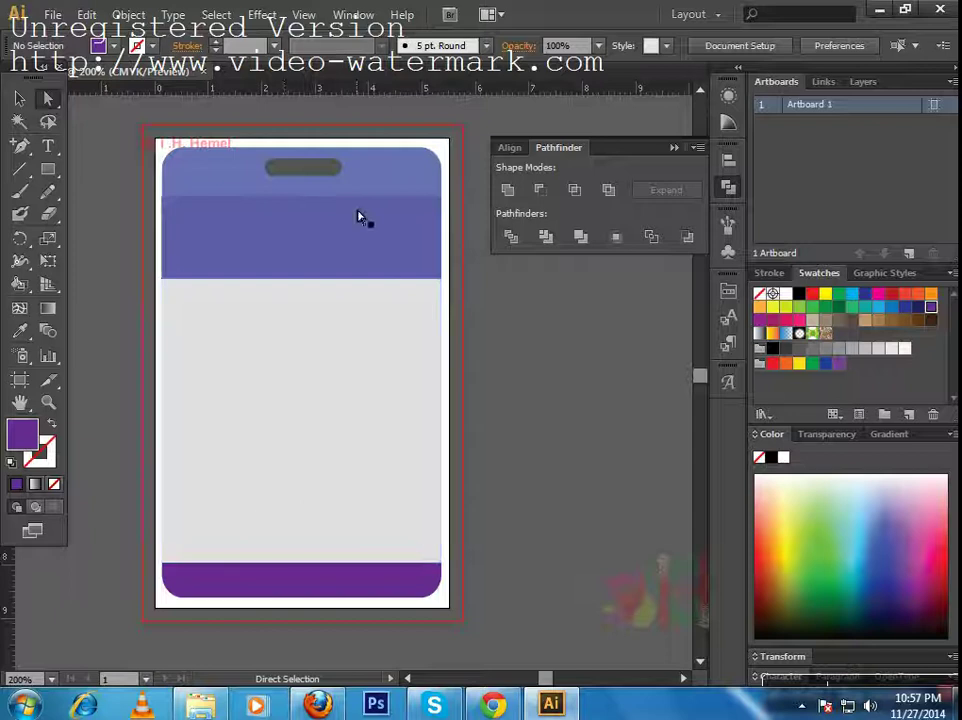
{"action": "left_click", "coordinate": [307, 173]}
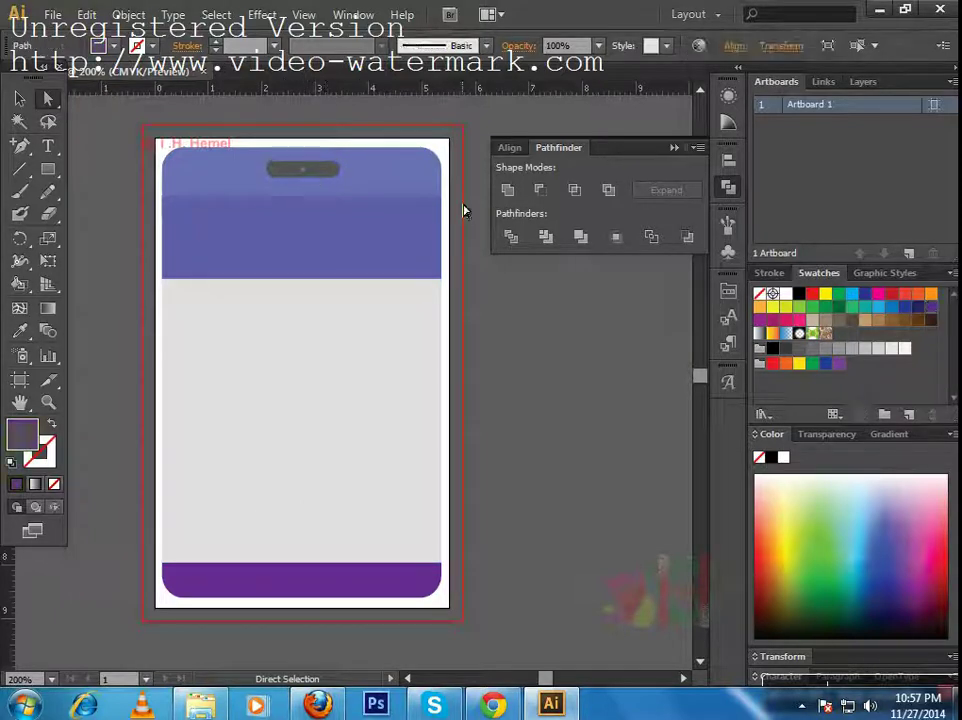
Inspect the finished header, body and footer, then minimise Illustrator.
{"action": "left_click", "coordinate": [509, 318]}
{"action": "key", "text": "ctrl+1"}
{"action": "key", "text": "ctrl+plus"}
{"action": "key", "text": "ctrl+plus"}
{"action": "left_click_drag", "start_coordinate": [509, 320], "coordinate": [558, 379]}
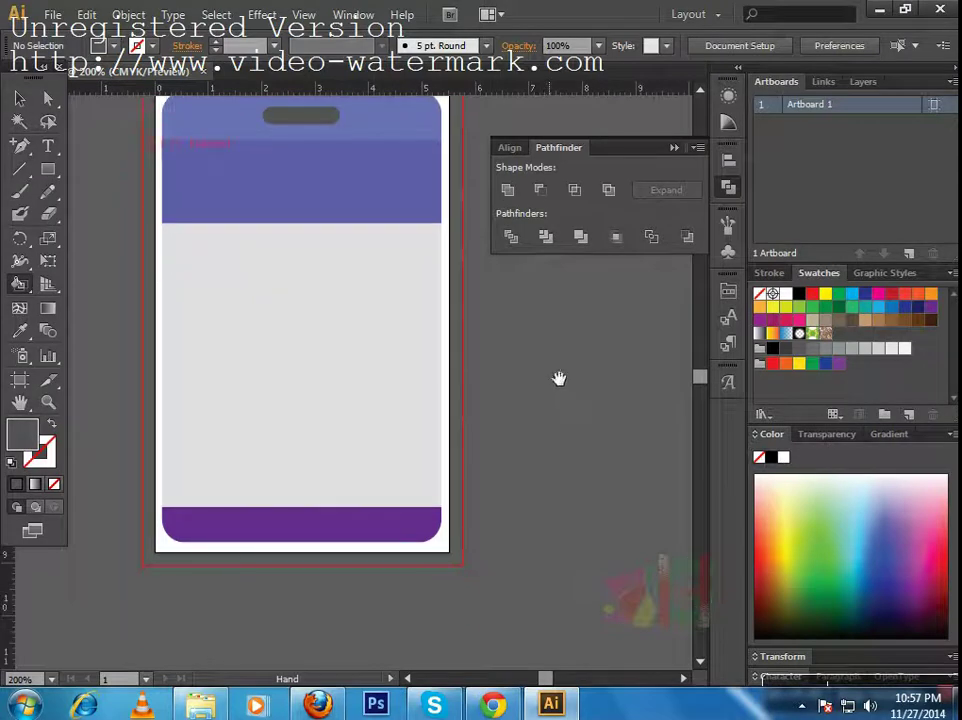
{"action": "left_click_drag", "start_coordinate": [558, 362], "coordinate": [569, 420]}
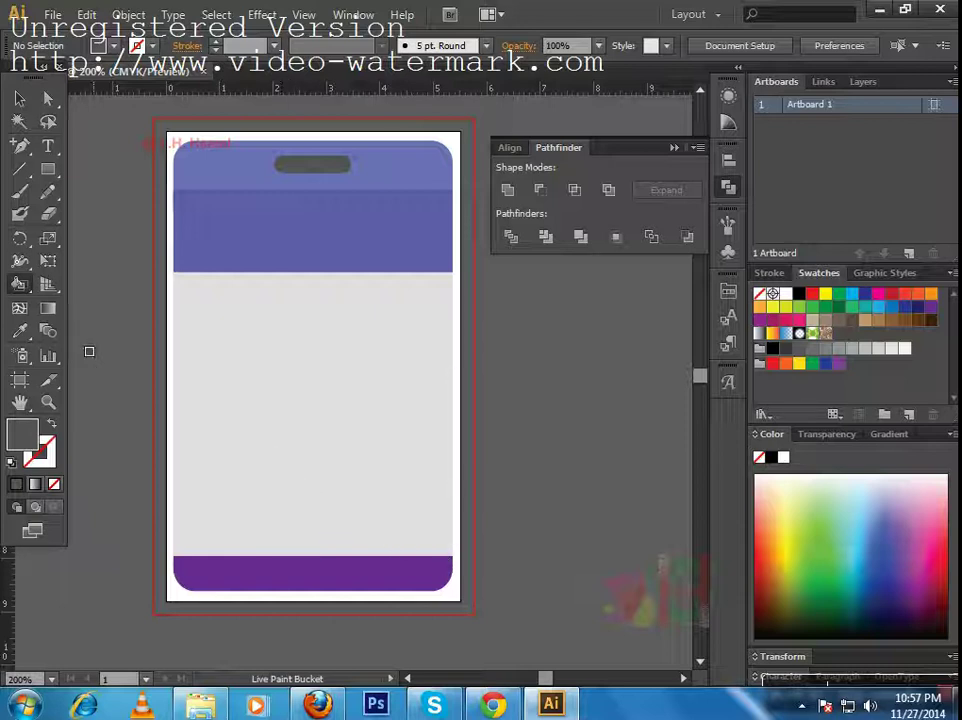
{"action": "left_click", "coordinate": [19, 98]}
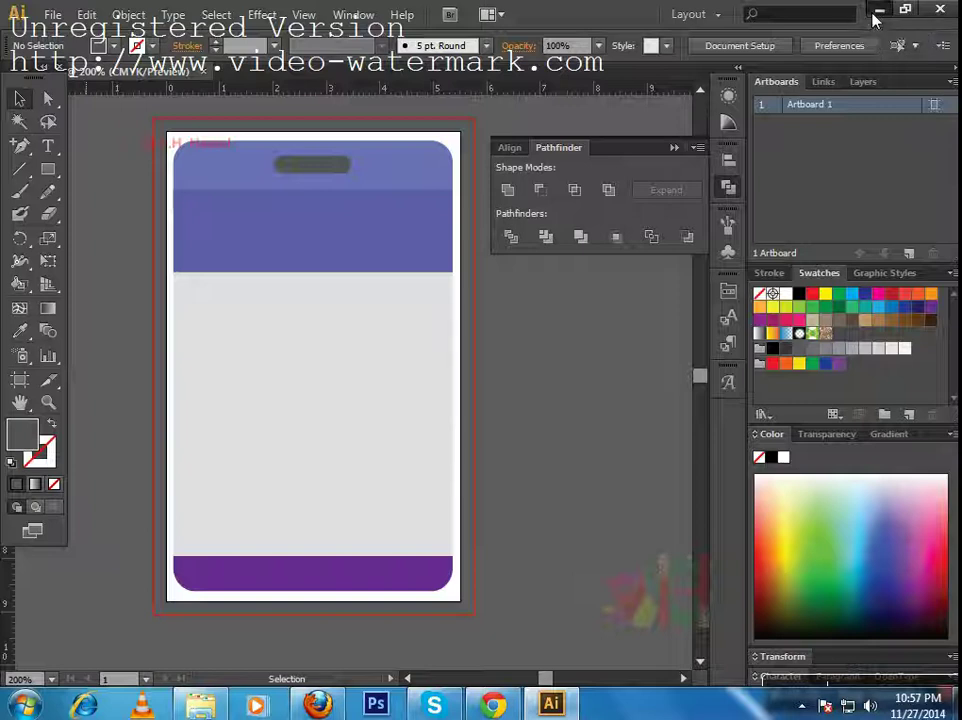
{"action": "left_click", "coordinate": [879, 12]}
Drag the portrait photo from the folder into Illustrator and scale it down.
{"action": "left_click_drag", "start_coordinate": [270, 145], "coordinate": [510, 532]}
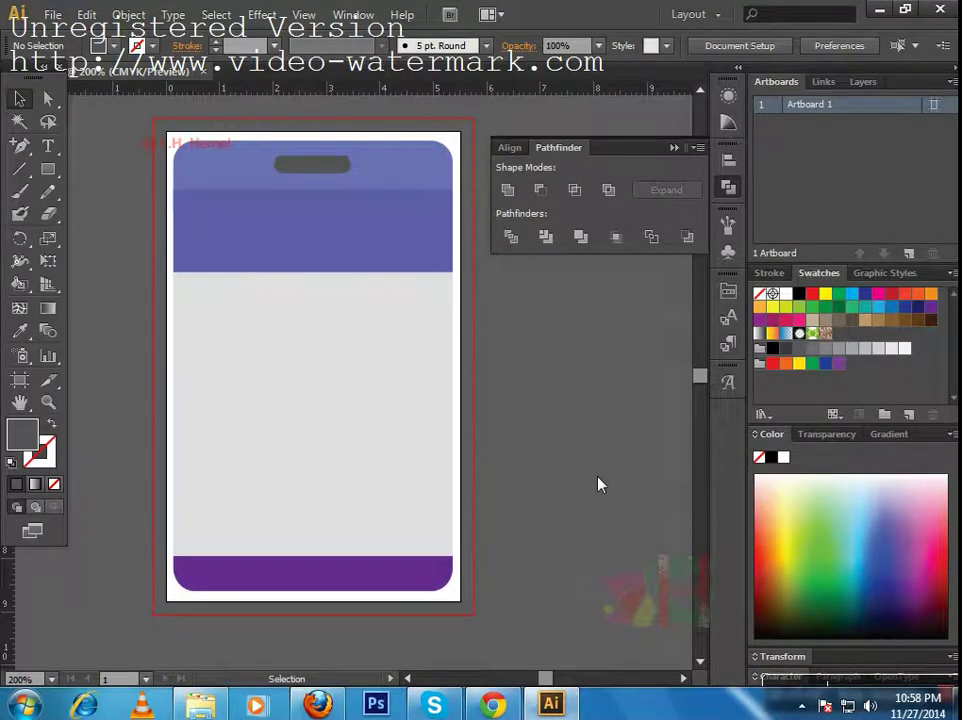
{"action": "left_click_drag", "start_coordinate": [598, 484], "coordinate": [596, 484]}
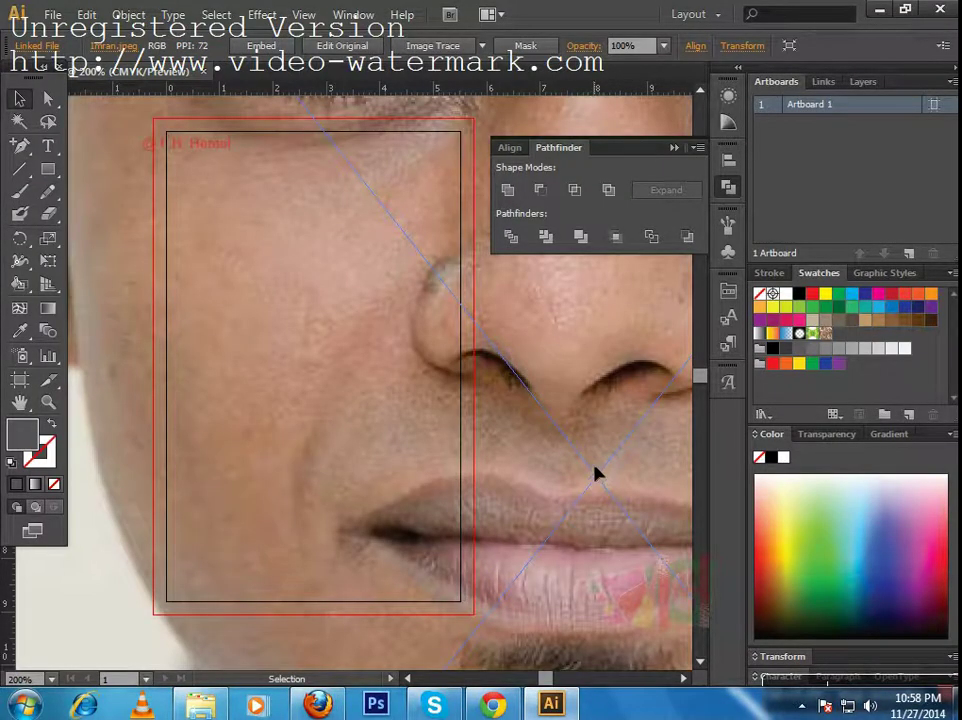
{"action": "key", "text": "ctrl+minus"}
{"action": "key", "text": "ctrl+minus"}
{"action": "key", "text": "ctrl+minus"}
{"action": "key", "text": "ctrl+minus"}
{"action": "key", "text": "ctrl+minus"}
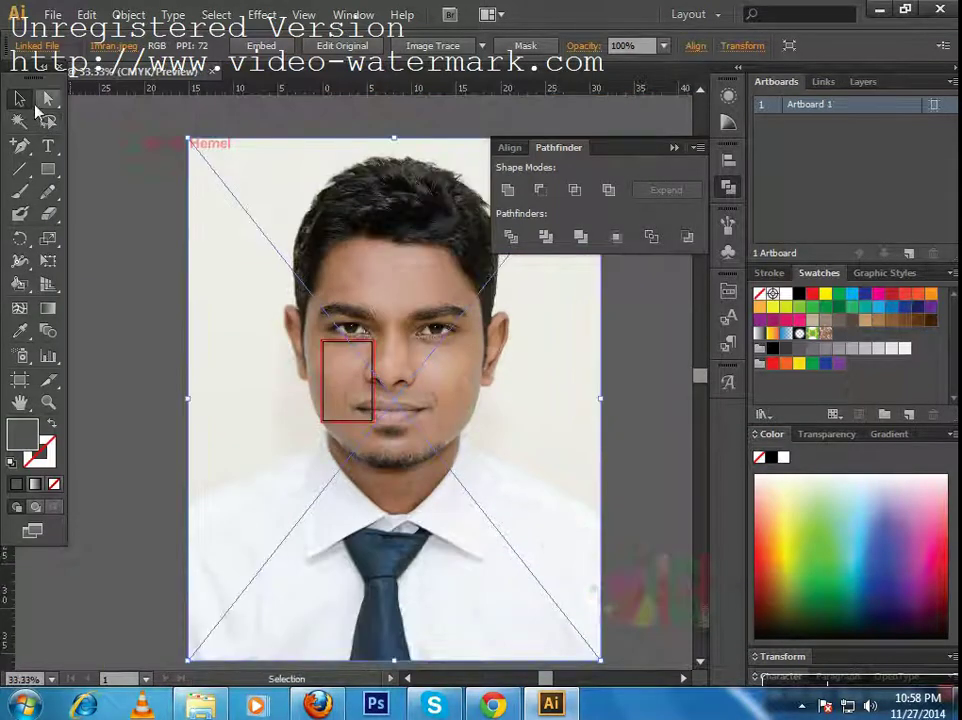
{"action": "left_click_drag", "start_coordinate": [189, 138], "coordinate": [340, 330]}
{"action": "key", "text": "ctrl+plus"}
{"action": "key", "text": "ctrl+plus"}
{"action": "key", "text": "ctrl+plus"}
{"action": "left_click_drag", "start_coordinate": [318, 221], "coordinate": [420, 370]}
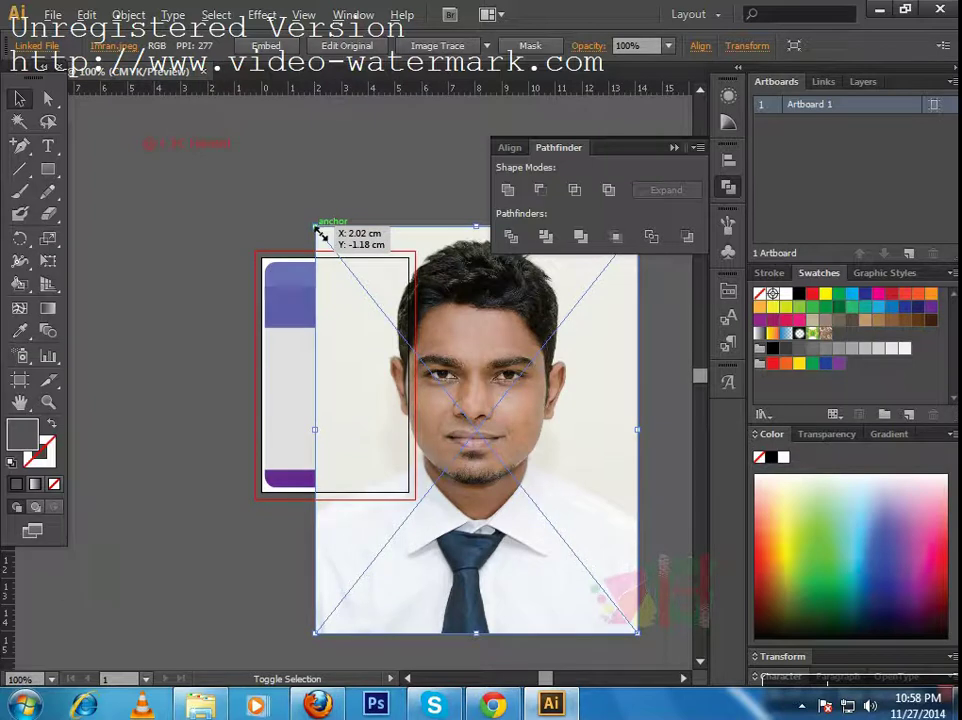
Position the photo in the card's middle area below the header.
{"action": "key", "text": "ctrl+plus"}
{"action": "key", "text": "ctrl+plus"}
{"action": "left_click_drag", "start_coordinate": [562, 396], "coordinate": [277, 348]}
{"action": "left_click_drag", "start_coordinate": [203, 296], "coordinate": [234, 333]}
{"action": "left_click_drag", "start_coordinate": [295, 383], "coordinate": [302, 335]}
{"action": "left_click", "coordinate": [599, 449]}
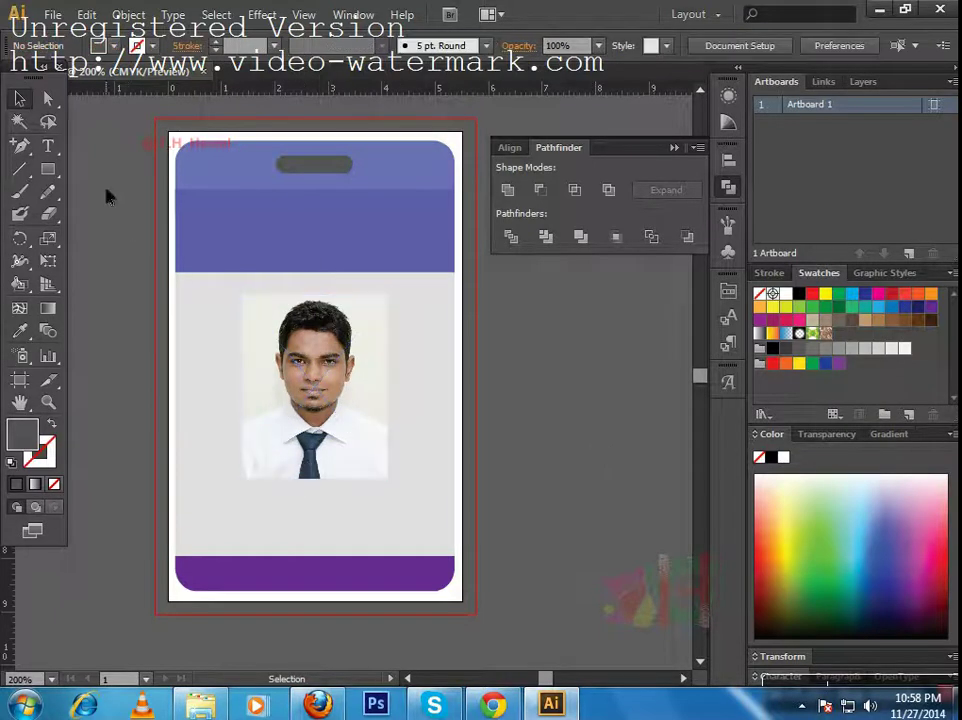
{"action": "left_click", "coordinate": [47, 169]}
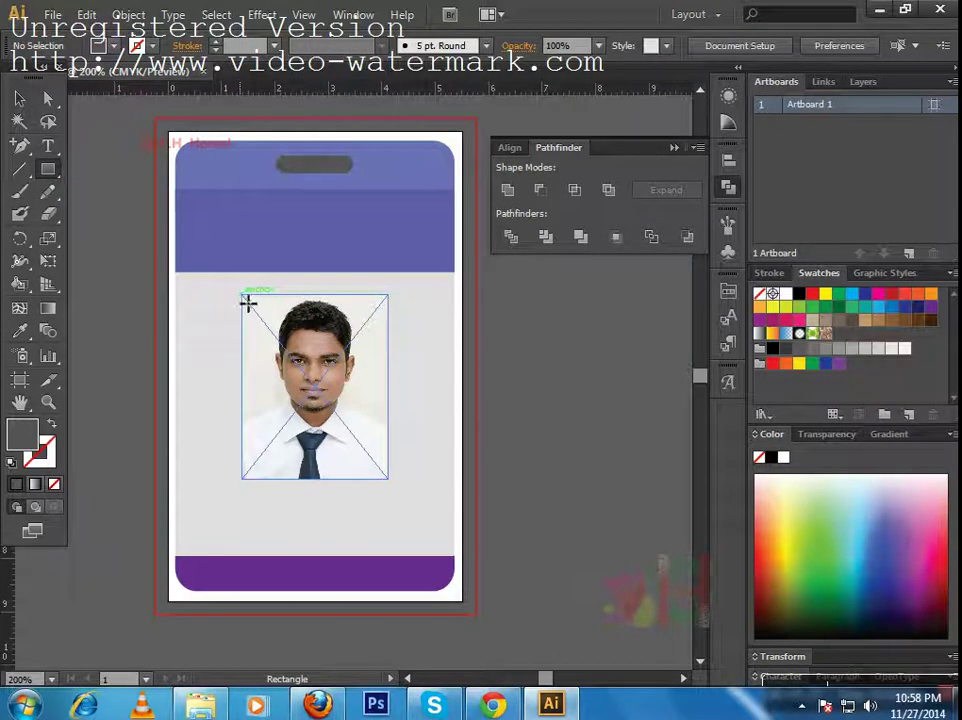
Clip the photo to a slightly shorter rectangle with a clipping mask.
{"action": "left_click_drag", "start_coordinate": [249, 301], "coordinate": [396, 470]}
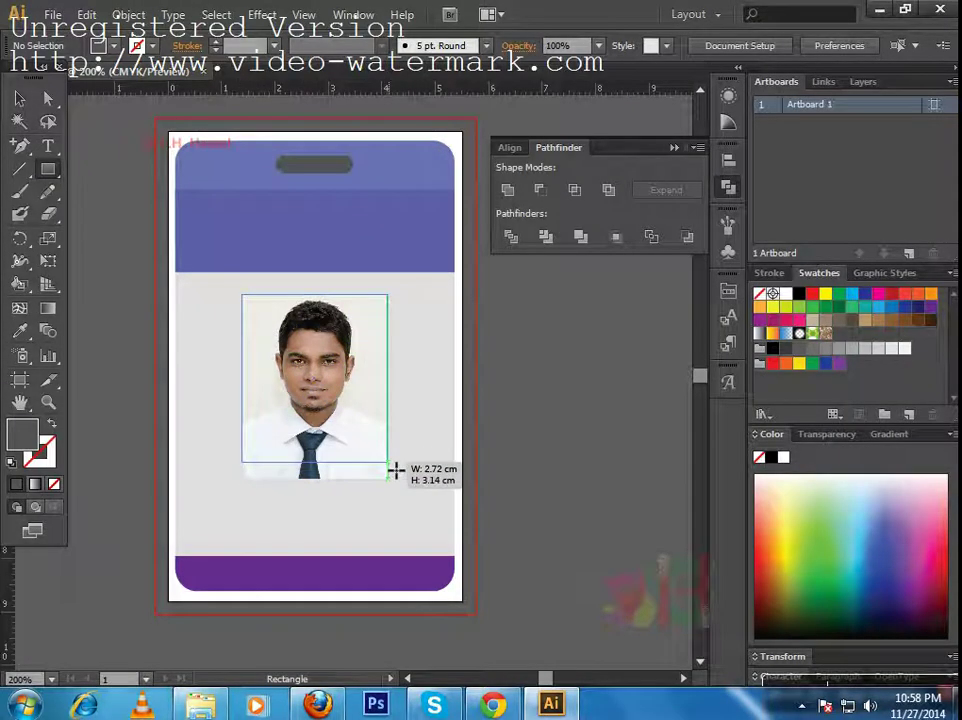
{"action": "left_click_drag", "start_coordinate": [396, 470], "coordinate": [394, 472]}
{"action": "key", "text": "v"}
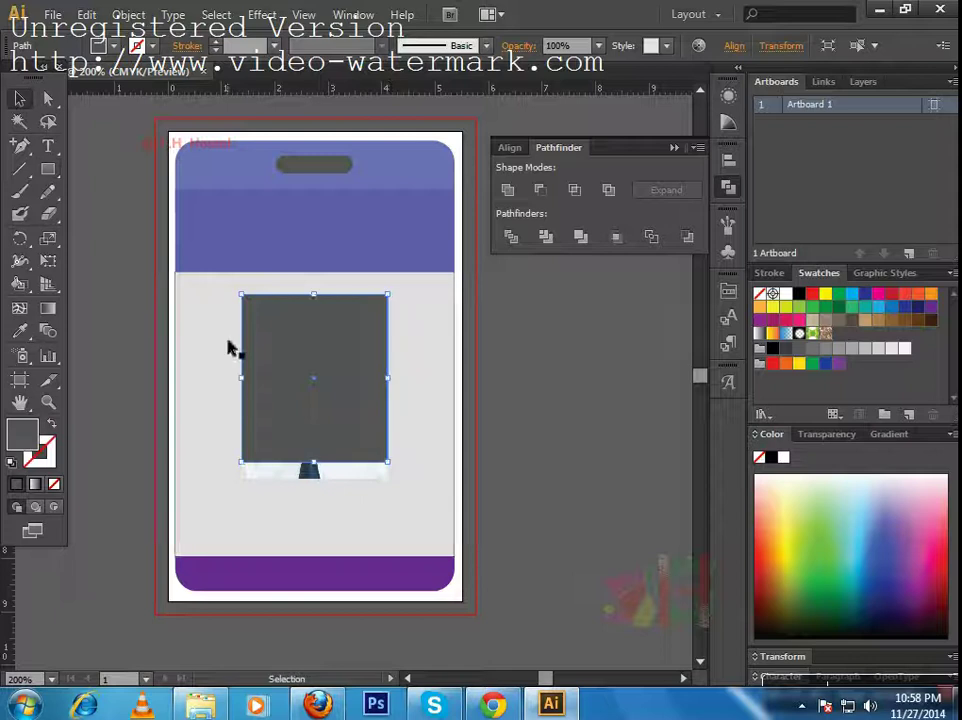
{"action": "left_click", "coordinate": [283, 468], "text": "shift"}
{"action": "left_click", "coordinate": [129, 14]}
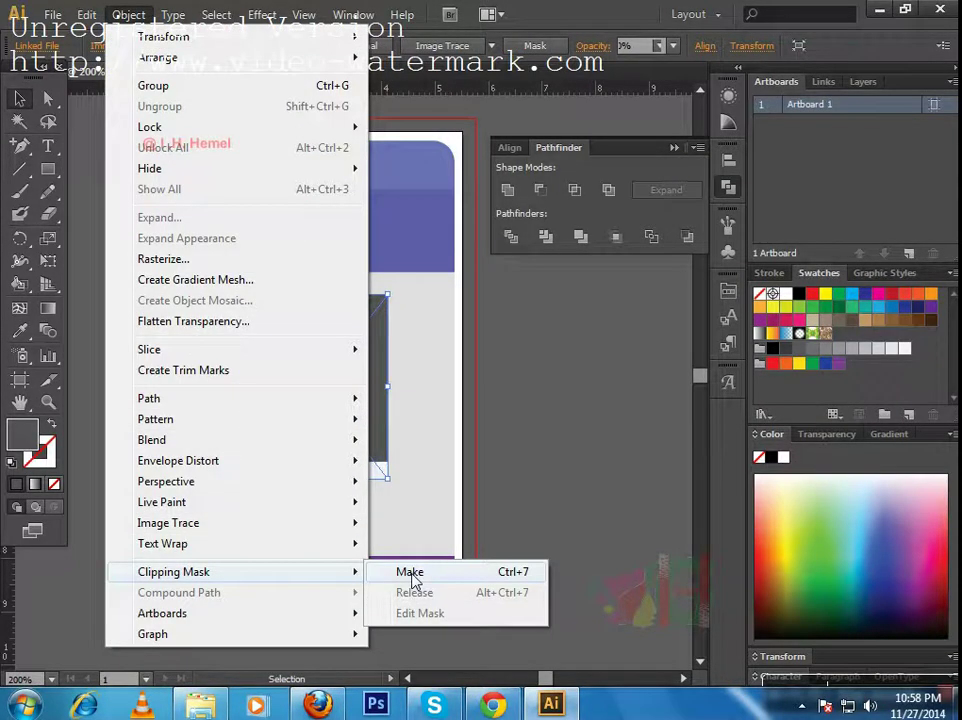
{"action": "left_click", "coordinate": [412, 576]}
{"action": "left_click", "coordinate": [320, 462]}
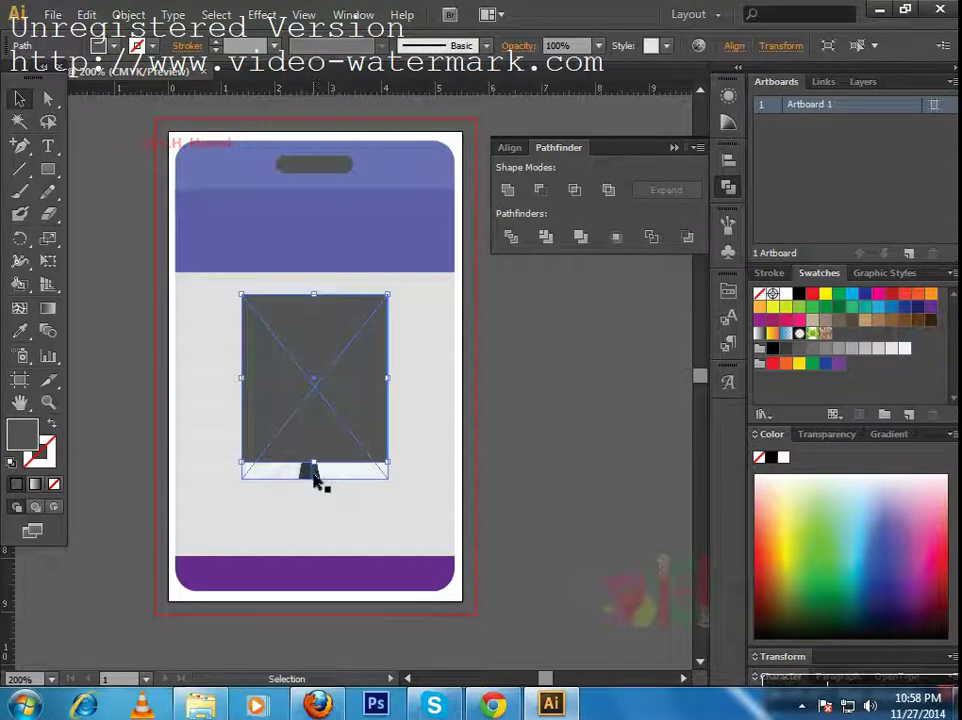
{"action": "left_click", "coordinate": [360, 471]}
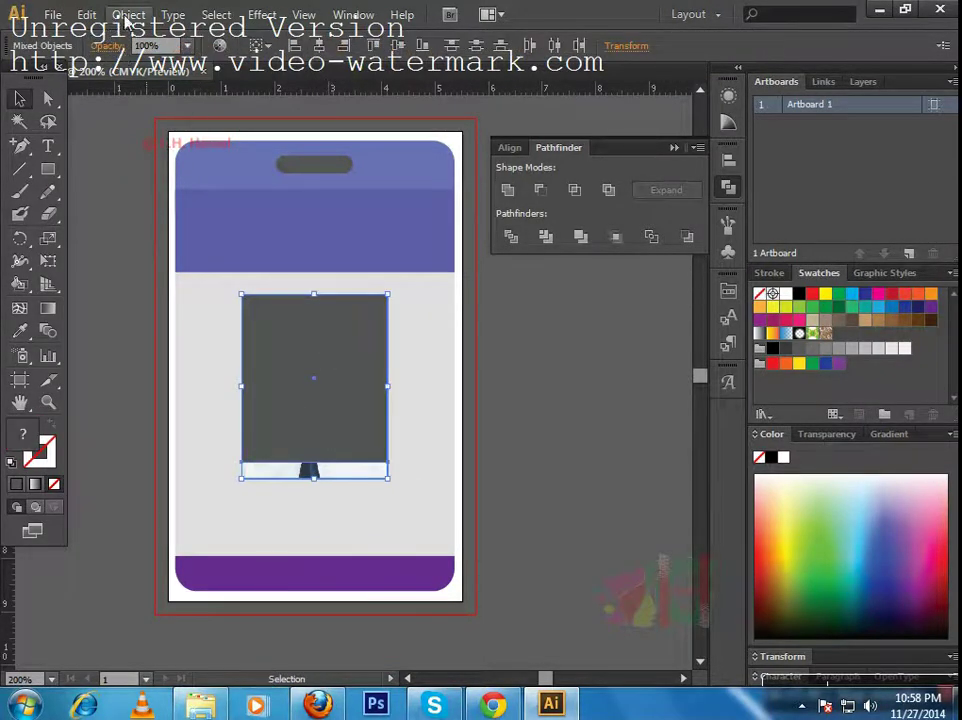
{"action": "left_click", "coordinate": [128, 14]}
{"action": "left_click", "coordinate": [395, 572]}
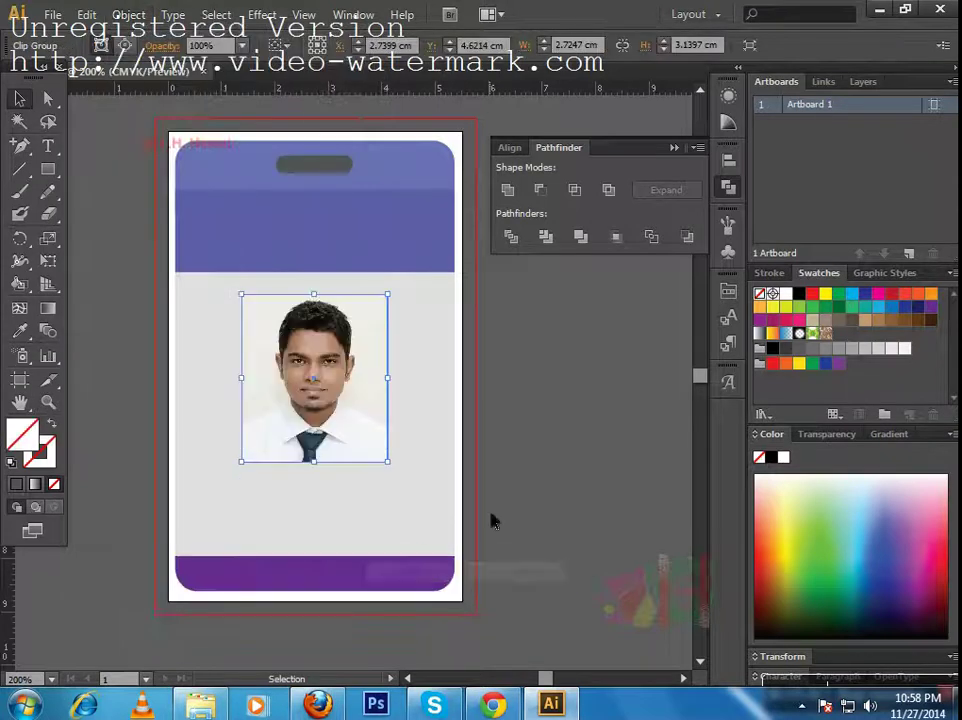
Nudge the clipped photo slightly higher on the card.
{"action": "left_click", "coordinate": [324, 453]}
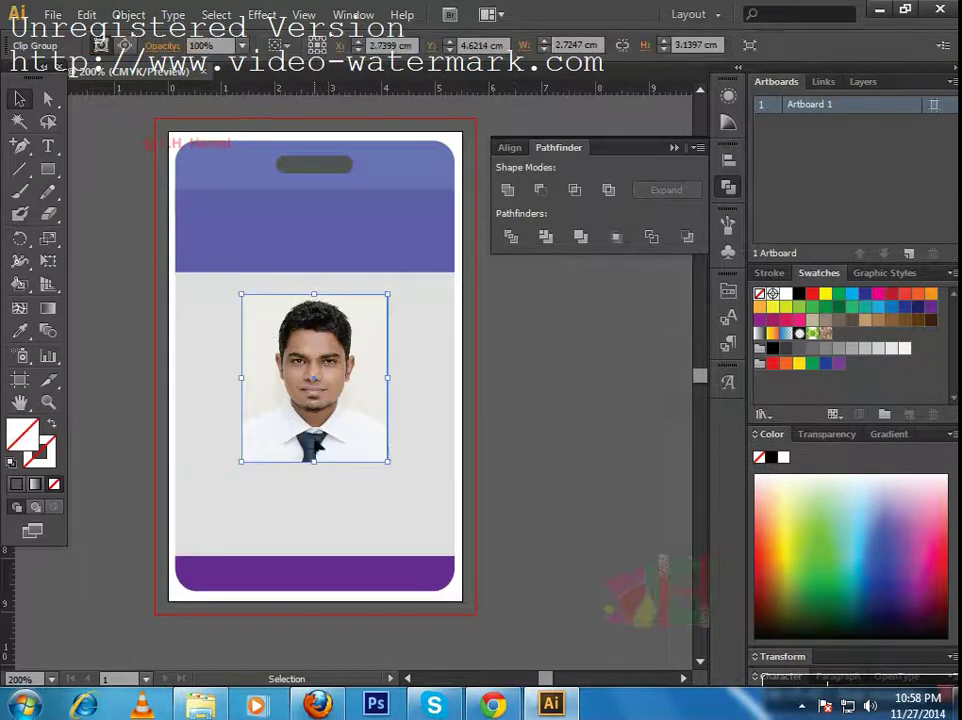
{"action": "left_click", "coordinate": [569, 492]}
{"action": "left_click", "coordinate": [300, 443]}
{"action": "left_click_drag", "start_coordinate": [298, 443], "coordinate": [299, 435]}
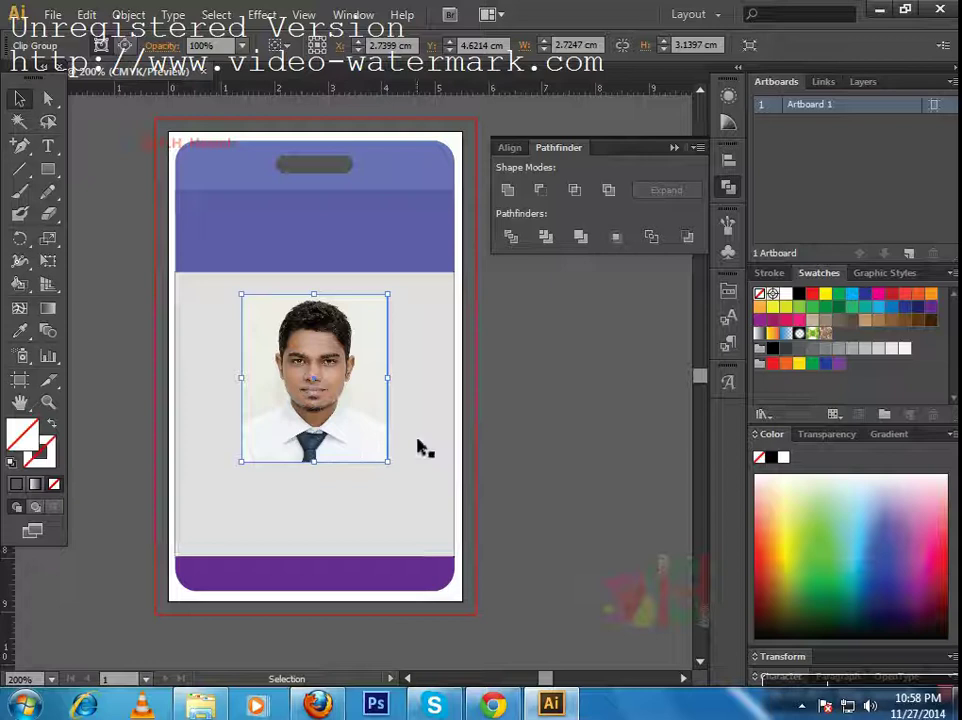
{"action": "key", "text": "Up"}
{"action": "key", "text": "Up"}
{"action": "key", "text": "Up"}
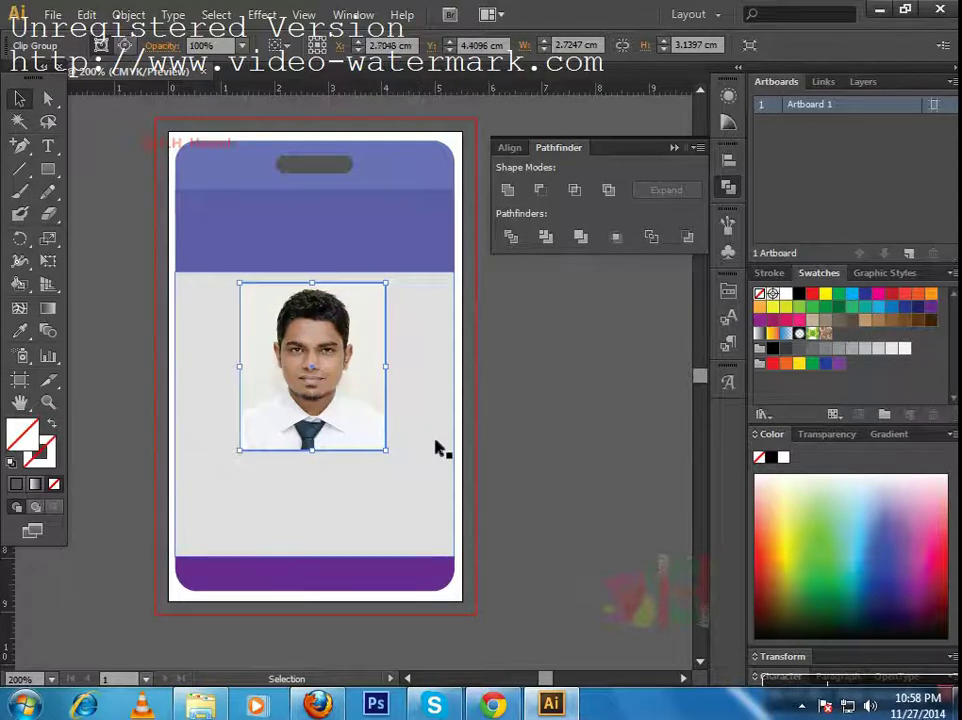
{"action": "left_click", "coordinate": [428, 447]}
Give the selected portrait photo a red stroke colour.
{"action": "key", "text": "ctrl+plus"}
{"action": "key", "text": "ctrl+plus"}
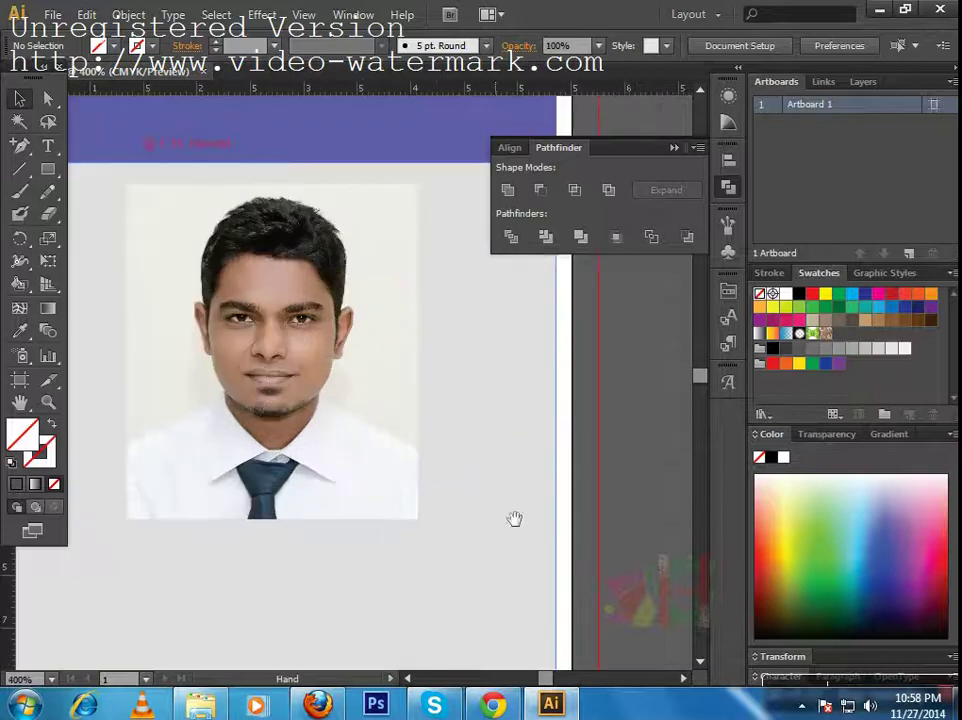
{"action": "left_click", "coordinate": [419, 494]}
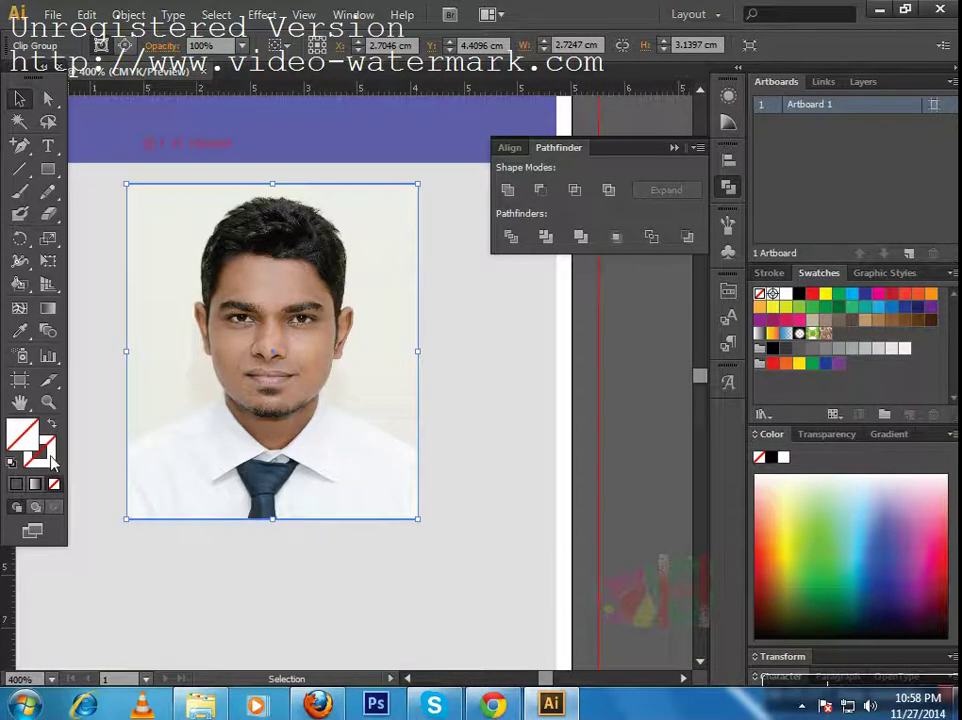
{"action": "double_click", "coordinate": [48, 456]}
{"action": "left_click", "coordinate": [590, 343]}
{"action": "key", "text": "Return"}
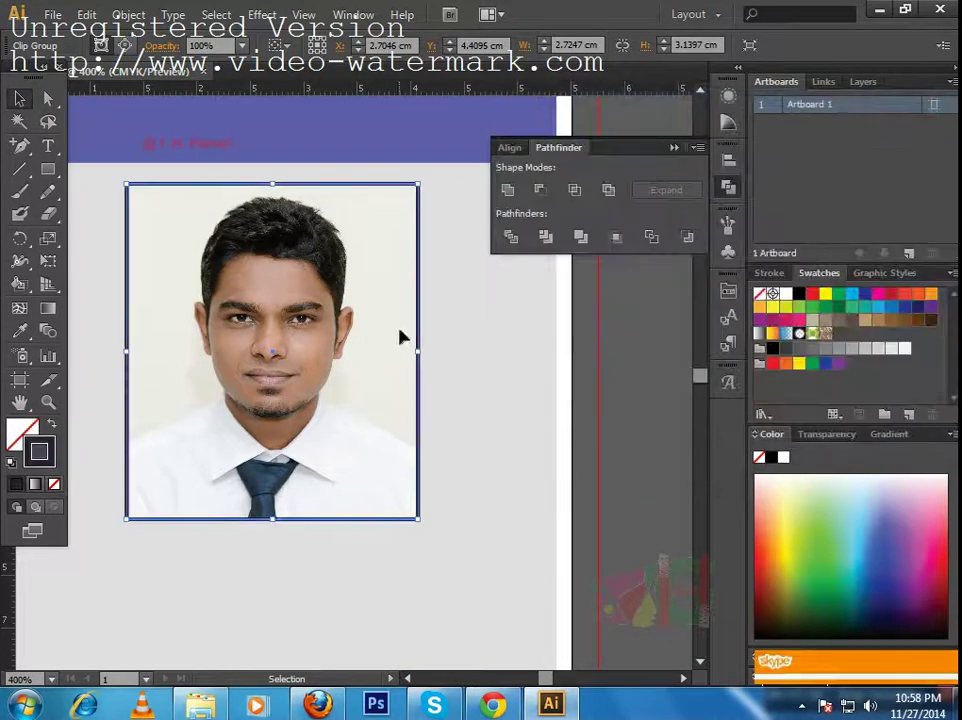
{"action": "double_click", "coordinate": [46, 458]}
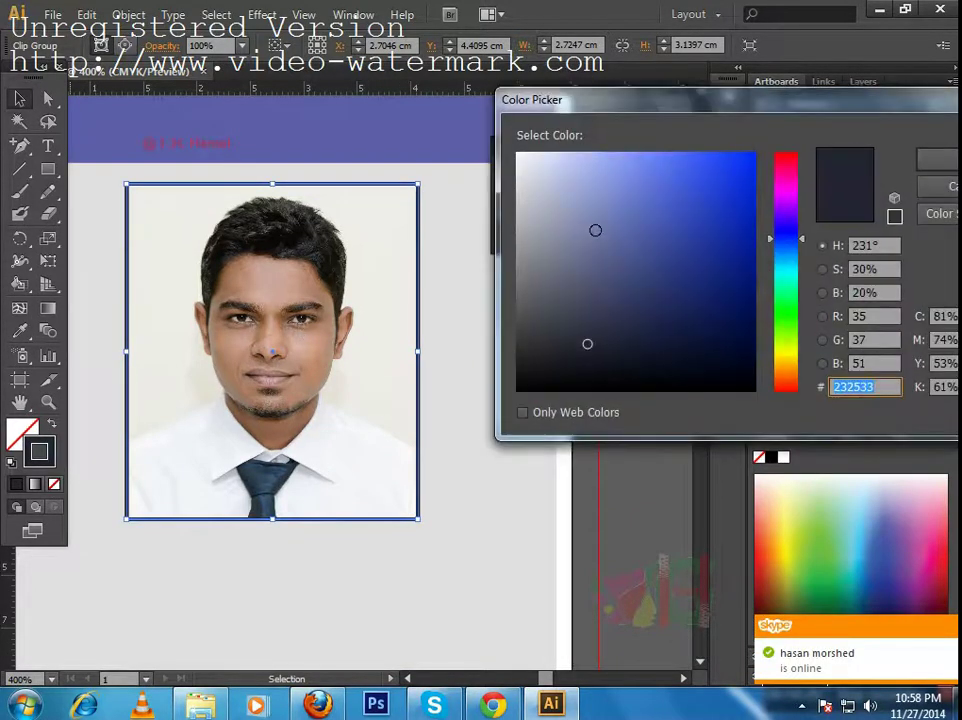
{"action": "mouse_move", "coordinate": [787, 180]}
{"action": "left_mouse_down"}
{"action": "mouse_move", "coordinate": [800, 163]}
{"action": "mouse_move", "coordinate": [769, 145]}
{"action": "left_mouse_up"}
{"action": "key", "text": "Return"}
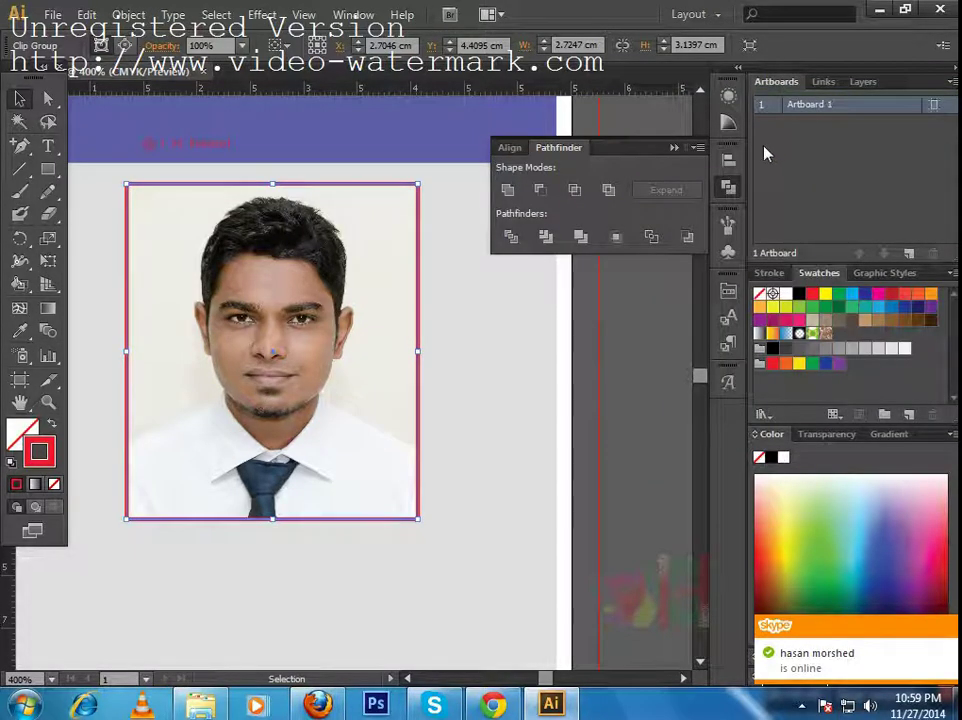
Set the photo frame's stroke weight to 3 pt.
{"action": "left_click", "coordinate": [772, 273]}
{"action": "left_click", "coordinate": [883, 298]}
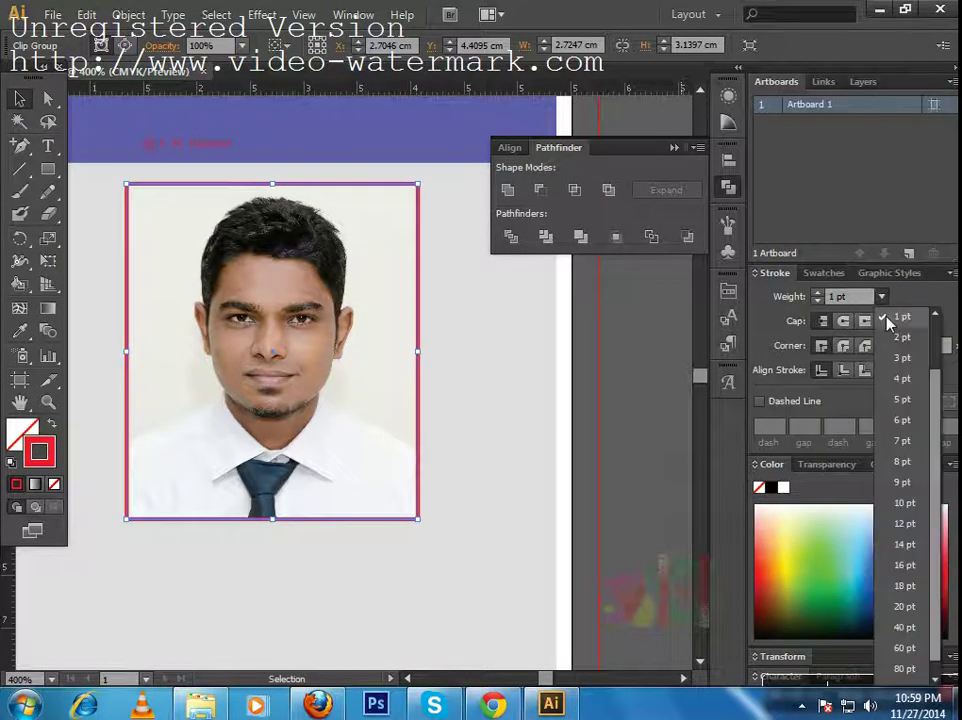
{"action": "left_click", "coordinate": [895, 369]}
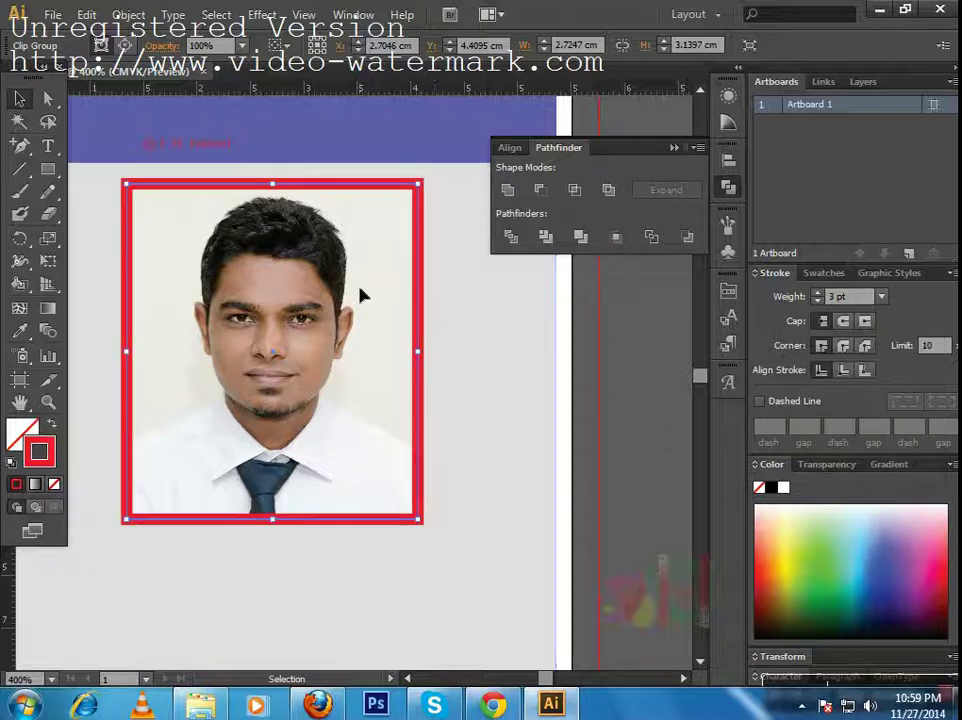
{"action": "left_click", "coordinate": [621, 337]}
{"action": "key", "text": "ctrl+minus"}
{"action": "key", "text": "ctrl+minus"}
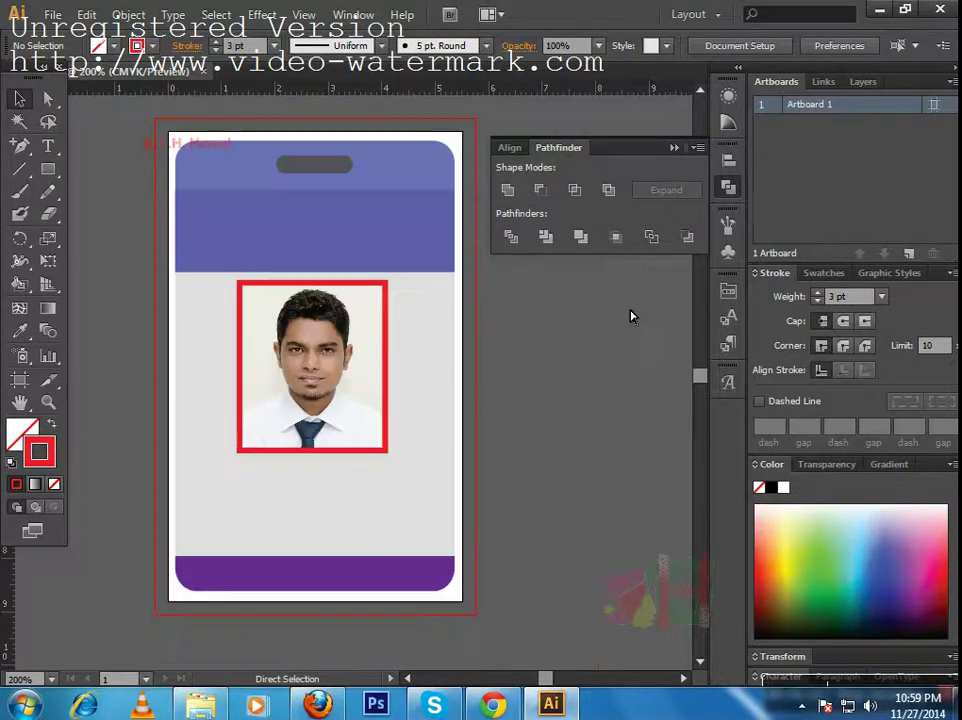
Bring the space below the photo into view and start a text line there.
{"action": "left_click_drag", "start_coordinate": [571, 435], "coordinate": [554, 348]}
{"action": "key", "text": "ctrl+plus"}
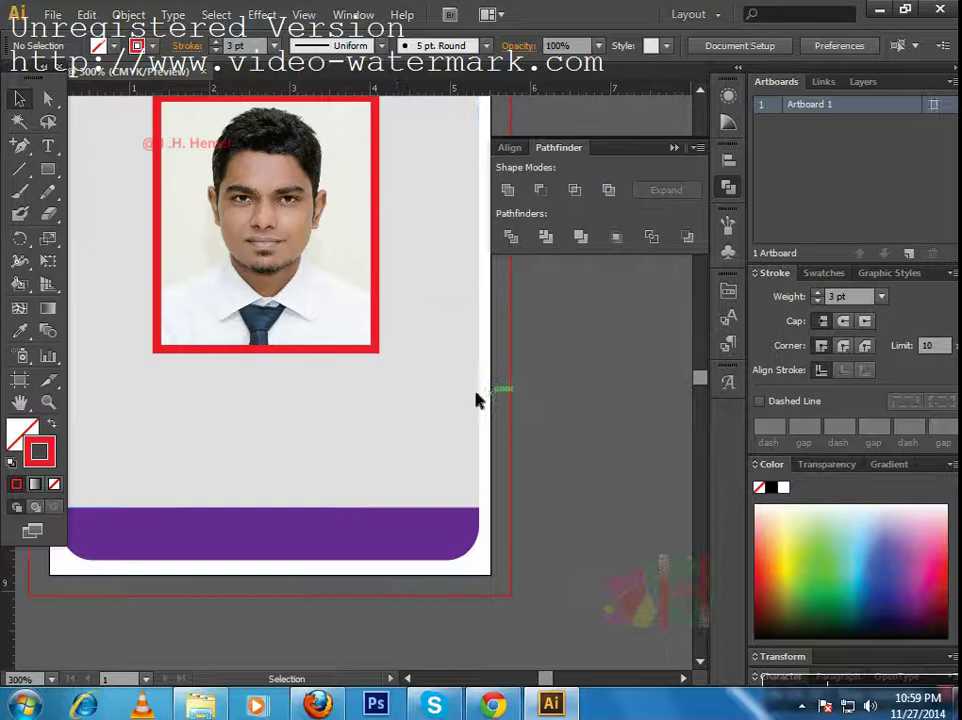
{"action": "left_click_drag", "start_coordinate": [327, 322], "coordinate": [376, 440]}
{"action": "left_click_drag", "start_coordinate": [601, 467], "coordinate": [619, 407]}
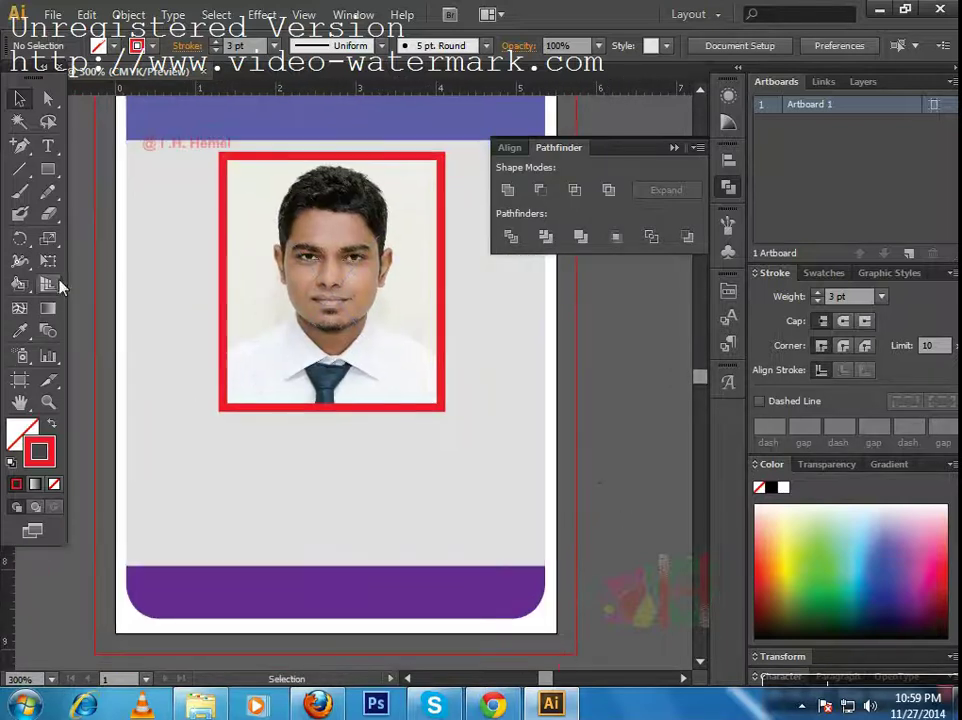
{"action": "left_click", "coordinate": [47, 145]}
{"action": "left_click", "coordinate": [175, 496]}
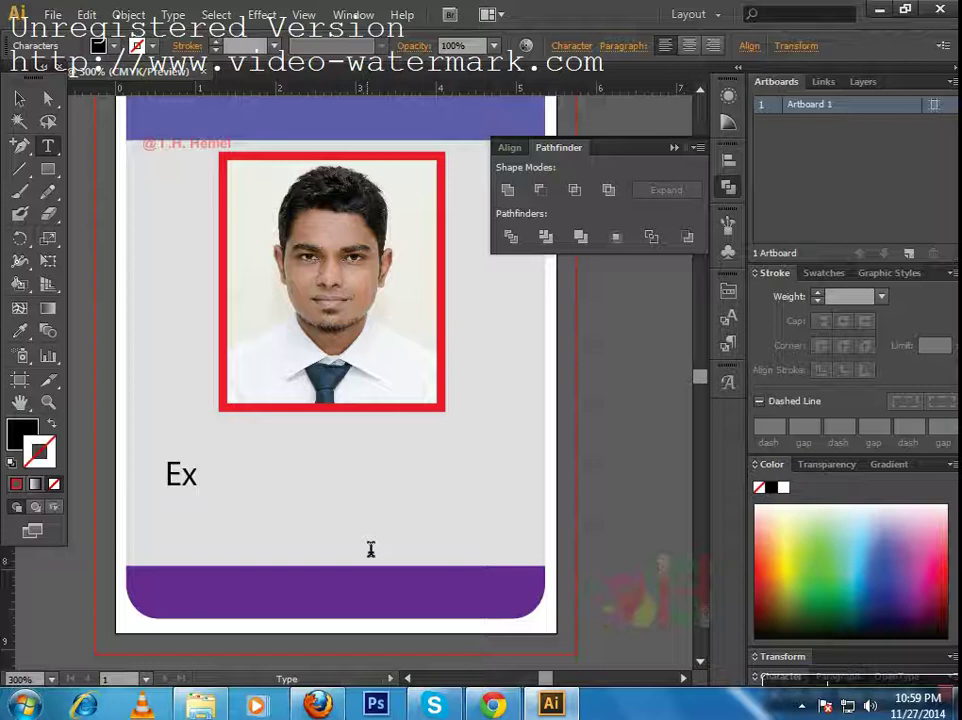
Type the title 'Executive of CMT' beneath the photo, correcting the misspelled word.
{"action": "type", "text": "xec"}
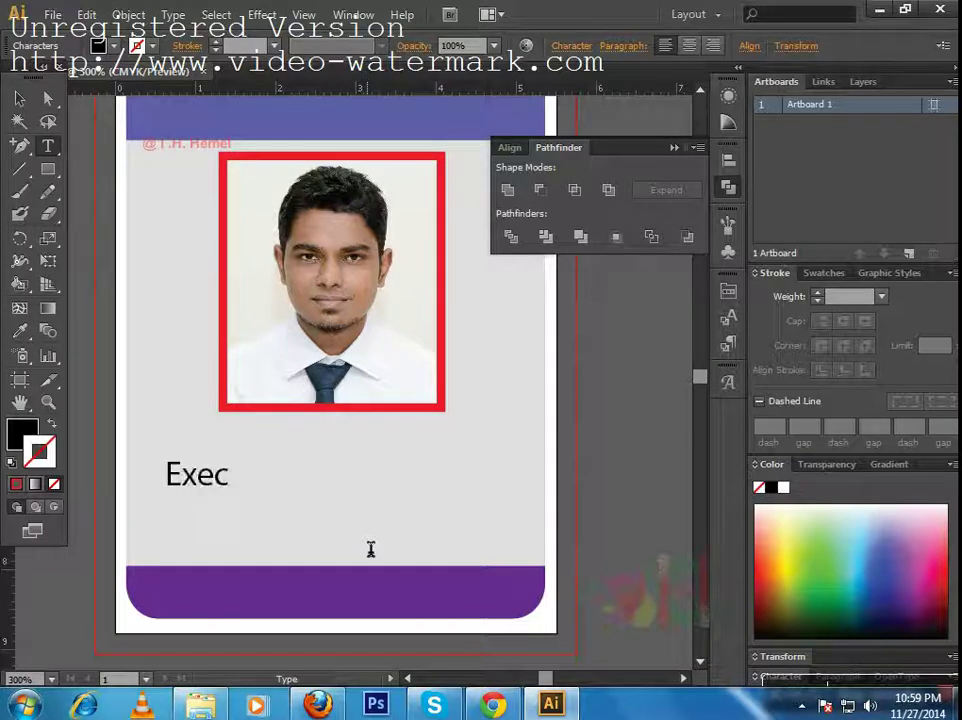
{"action": "type", "text": "utive"}
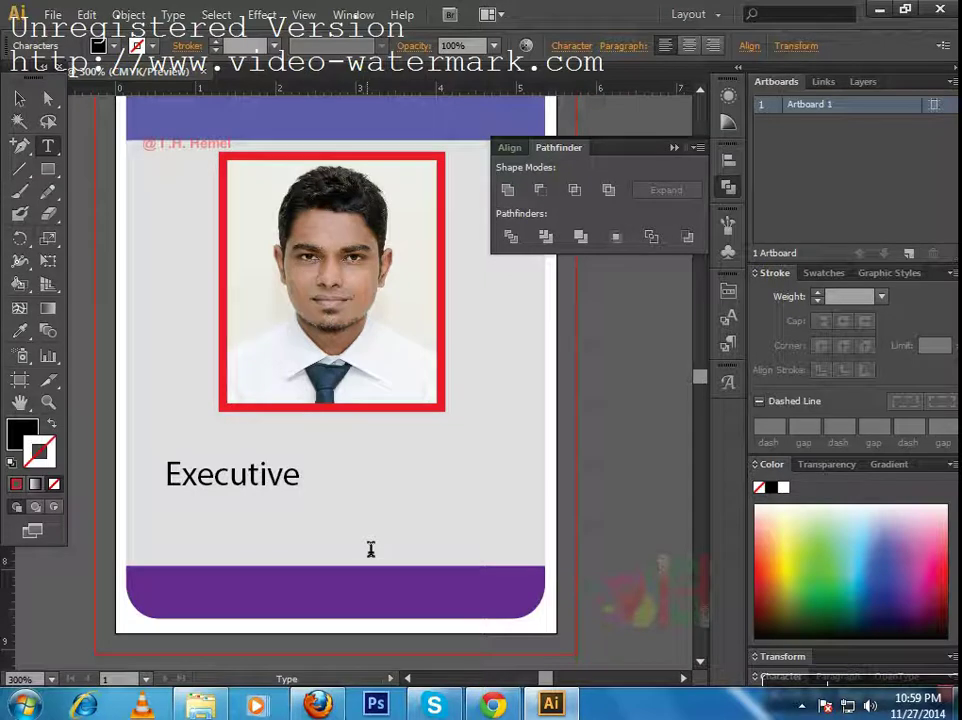
{"action": "type", "text": "Dre"}
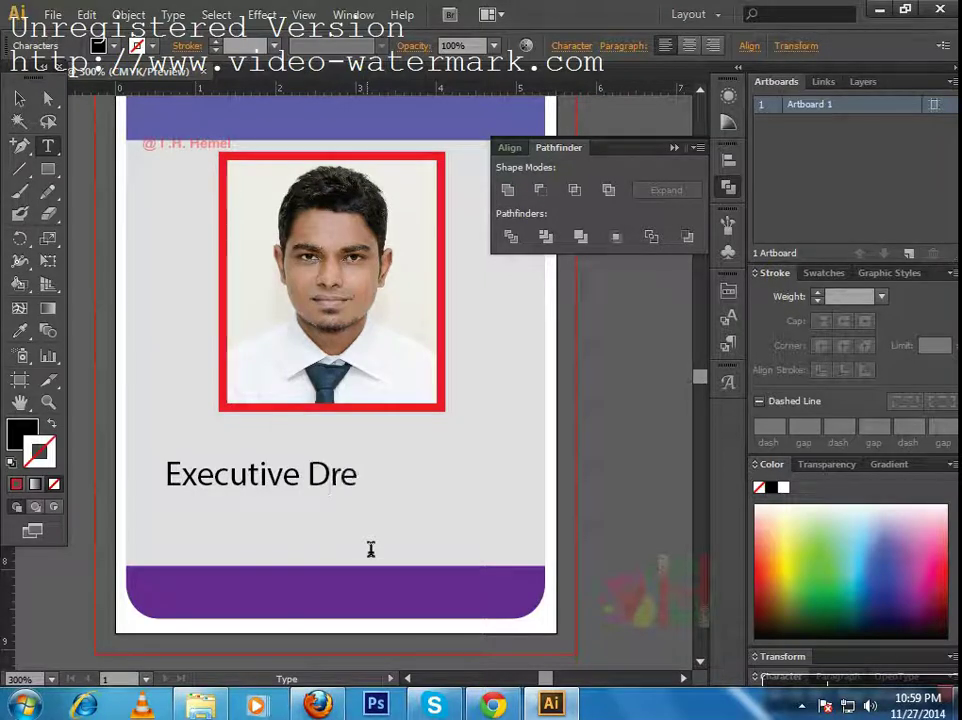
{"action": "type", "text": "cto"}
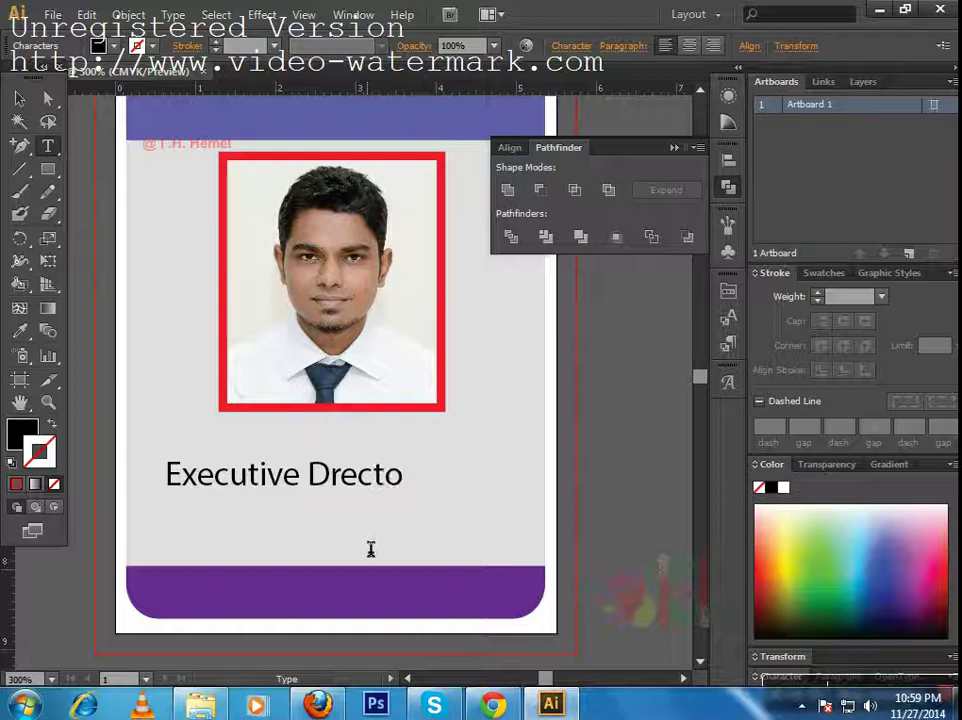
{"action": "key", "text": "BackSpace"}
{"action": "key", "text": "BackSpace"}
{"action": "key", "text": "BackSpace"}
{"action": "key", "text": "BackSpace"}
{"action": "key", "text": "BackSpace"}
{"action": "type", "text": "of"}
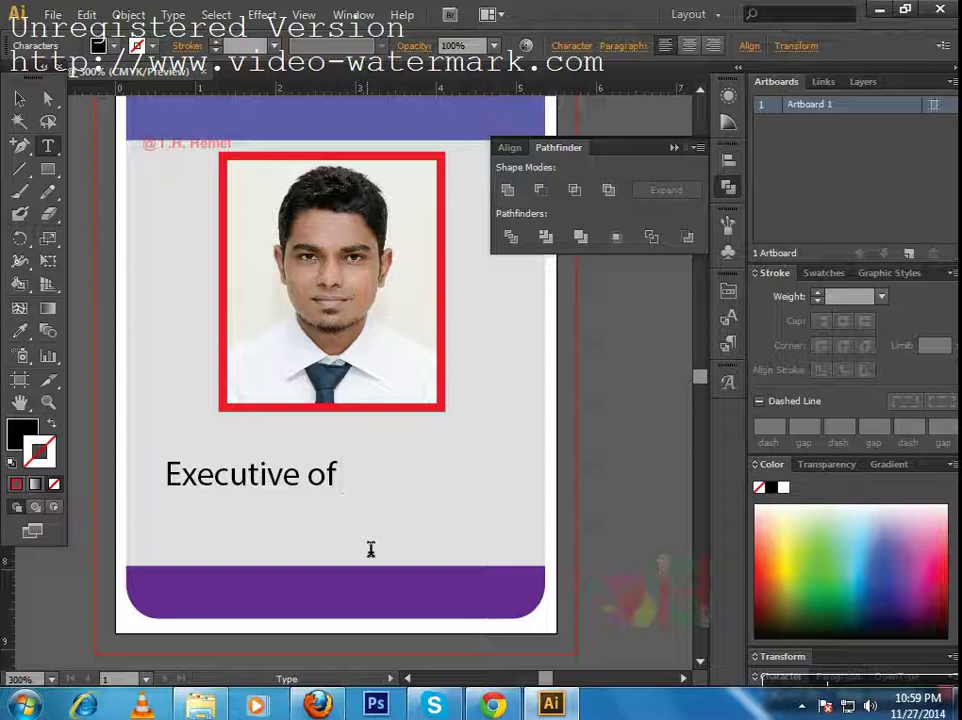
{"action": "type", "text": "CMT"}
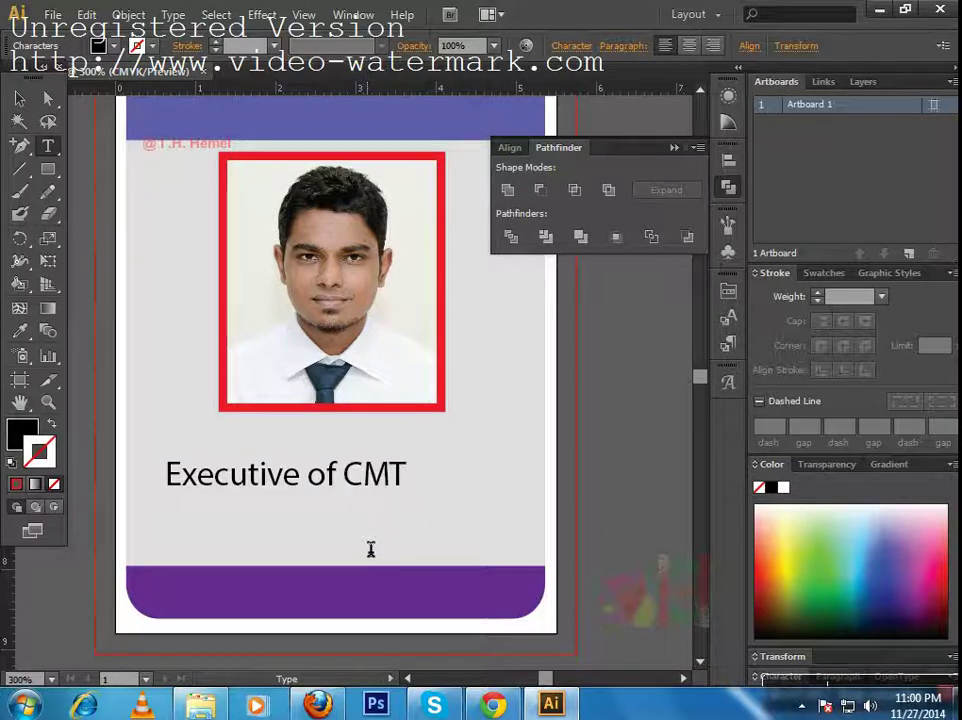
{"action": "left_click", "coordinate": [18, 99]}
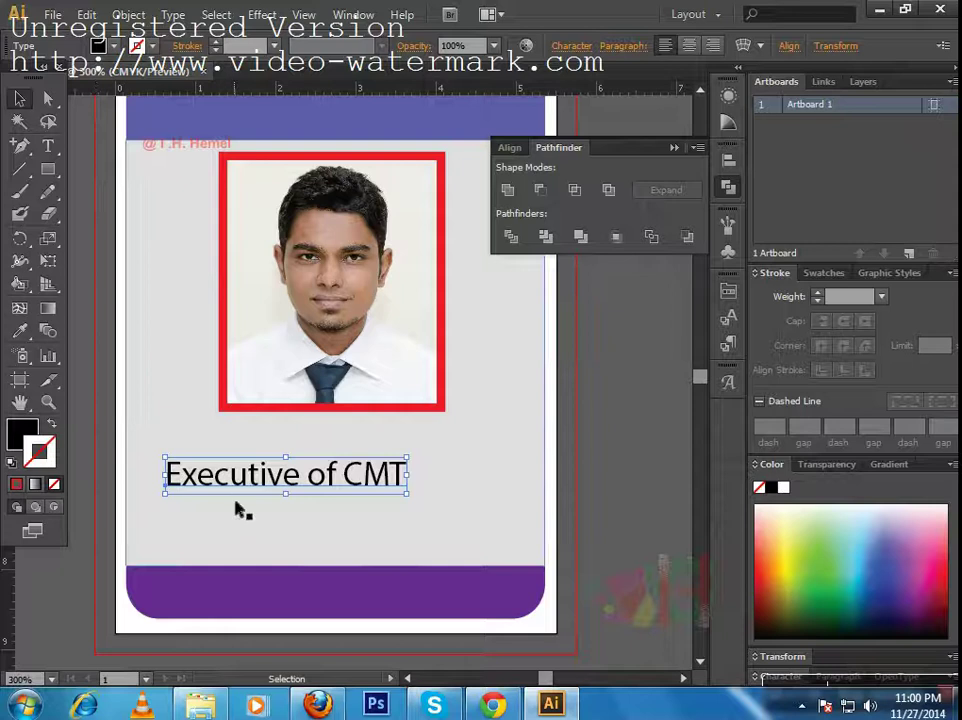
Rotate the 'Executive of CMT' title 90° and place it along the photo's left edge.
{"action": "left_click_drag", "start_coordinate": [275, 477], "coordinate": [327, 441]}
{"action": "mouse_move", "coordinate": [461, 464]}
{"action": "left_mouse_down"}
{"action": "mouse_move", "coordinate": [335, 455]}
{"action": "mouse_move", "coordinate": [247, 279]}
{"action": "mouse_move", "coordinate": [230, 163]}
{"action": "left_mouse_up"}
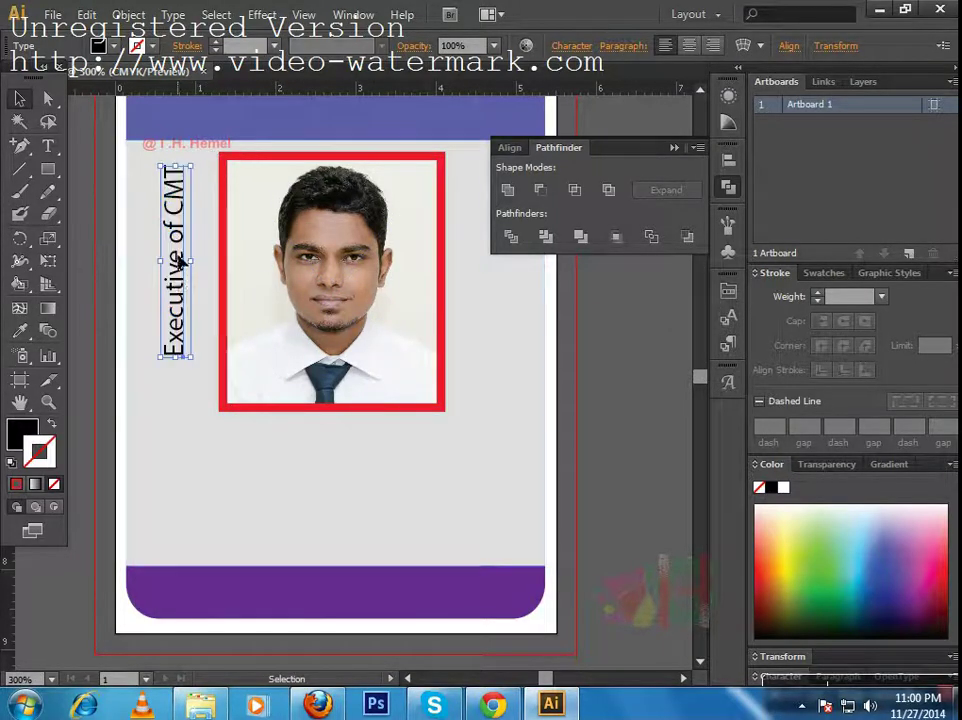
{"action": "left_click_drag", "start_coordinate": [183, 316], "coordinate": [224, 418]}
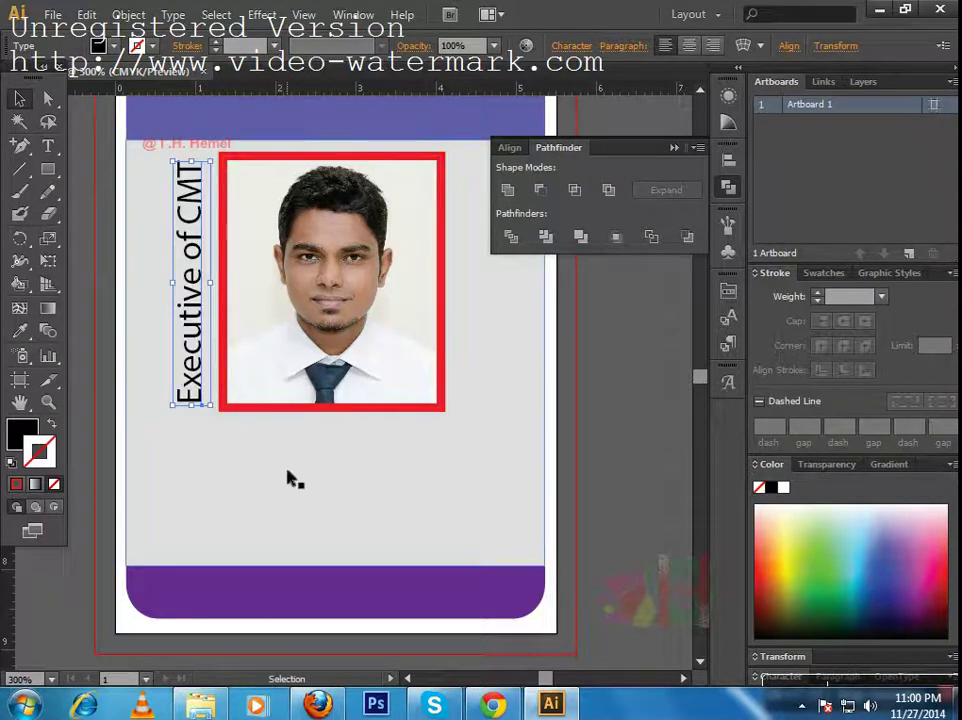
{"action": "left_click", "coordinate": [520, 465]}
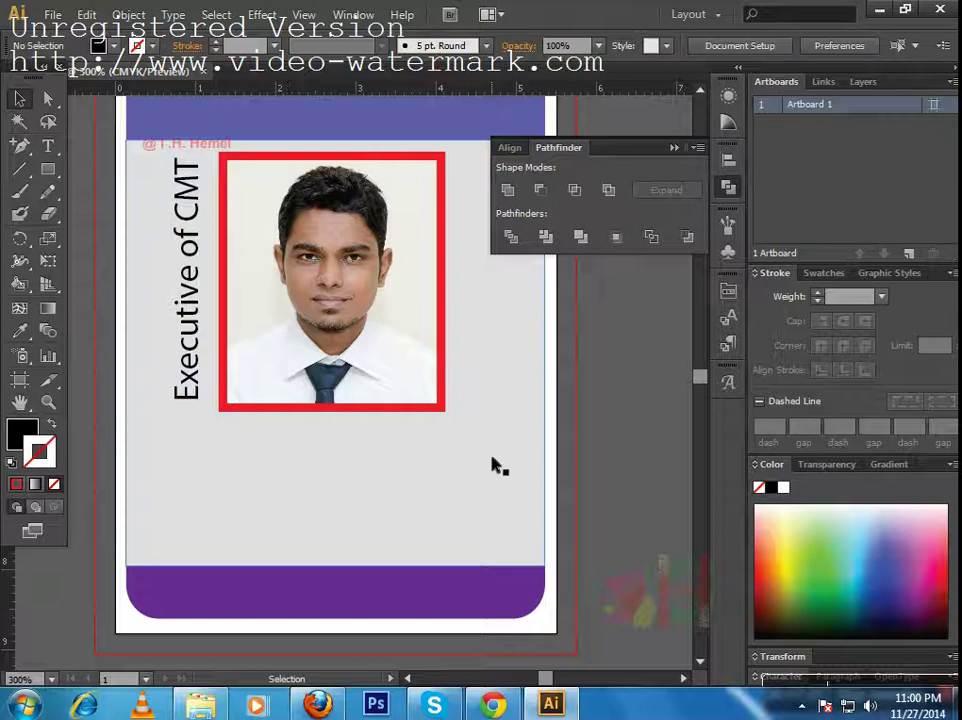
Type a 'Name :' line with the holder's full name below the photo.
{"action": "left_click", "coordinate": [47, 145]}
{"action": "left_click", "coordinate": [178, 478]}
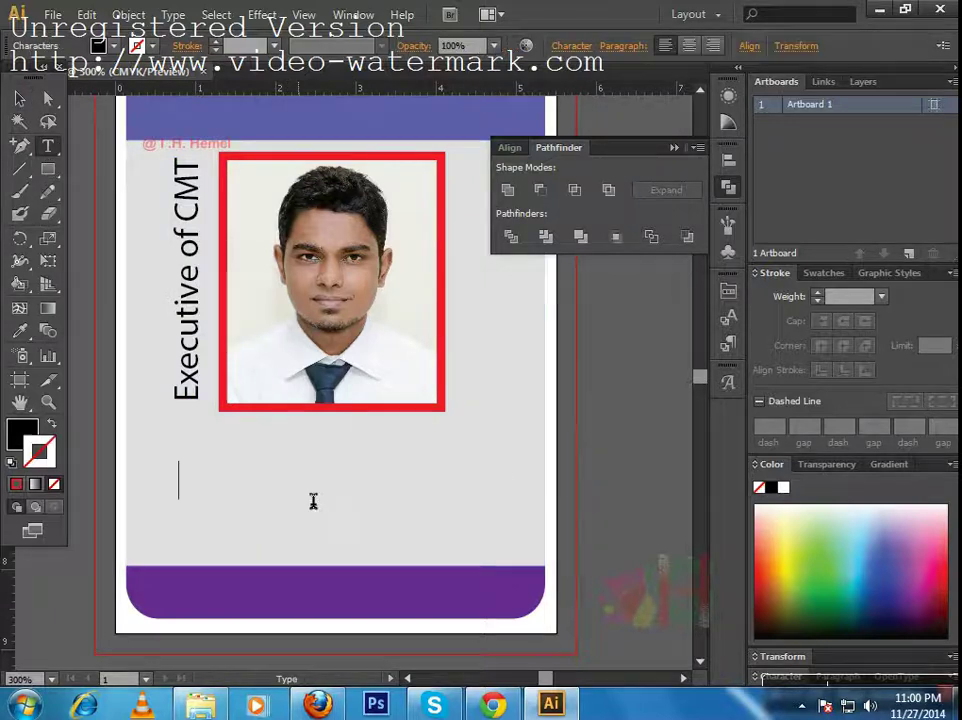
{"action": "type", "text": "Im"}
{"action": "key", "text": "BackSpace"}
{"action": "key", "text": "BackSpace"}
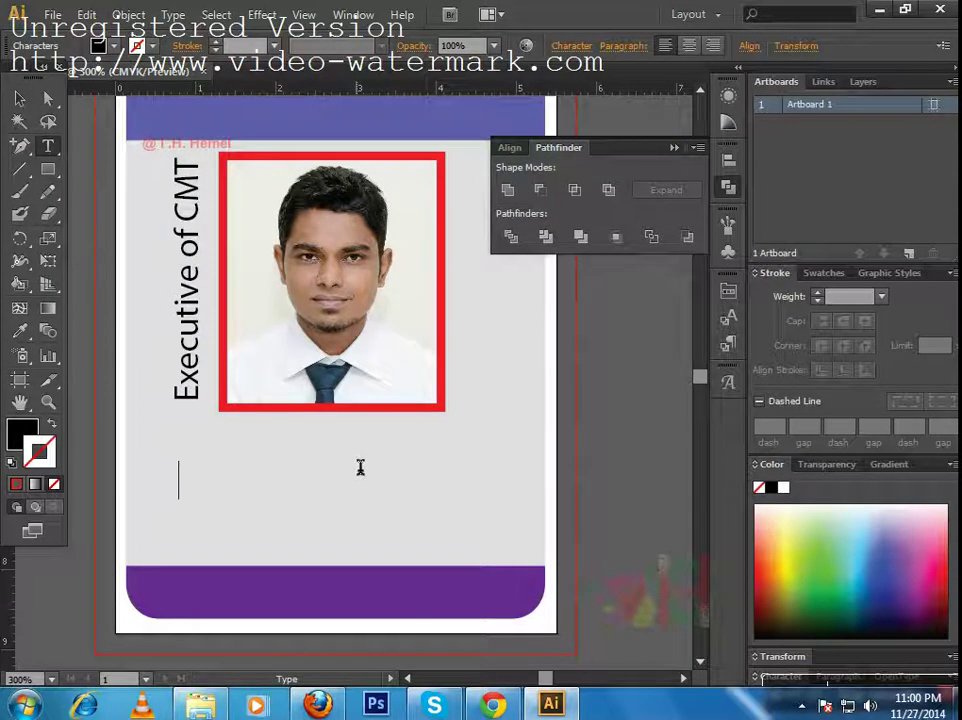
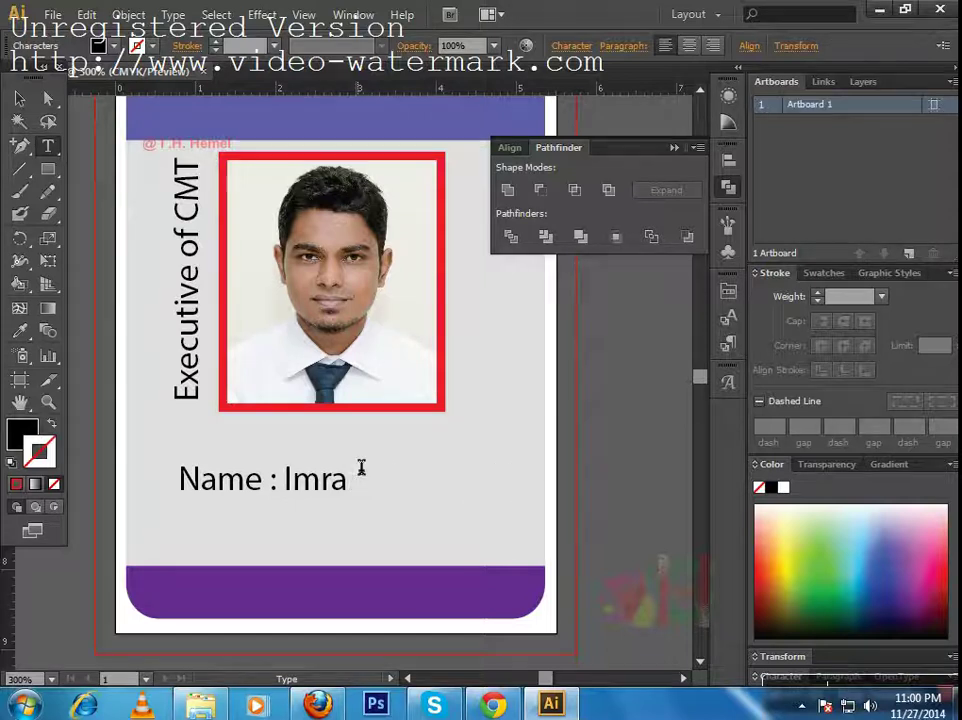
{"action": "key", "text": "Return"}
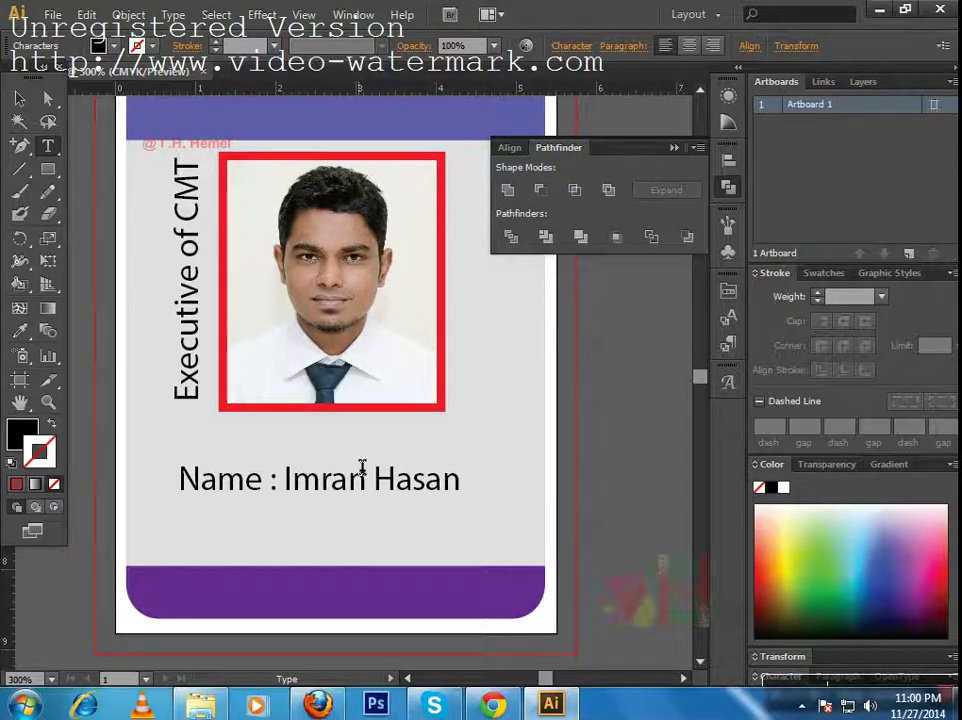
Add a 'Date of Birth' line with the holder's birth date.
{"action": "type", "text": "Da"}
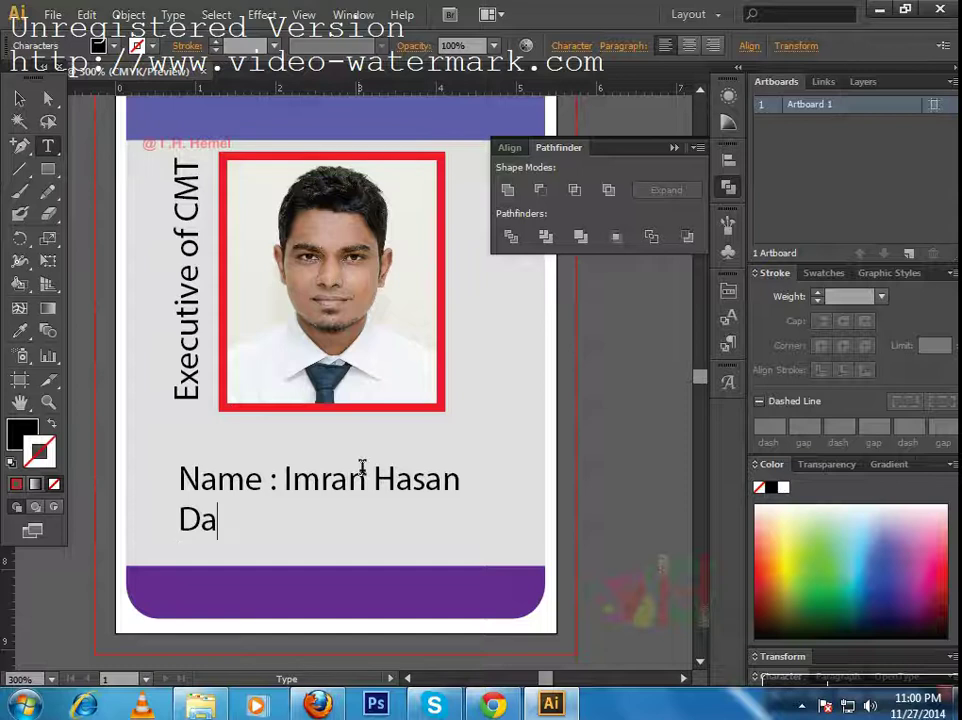
{"action": "type", "text": "tew"}
{"action": "key", "text": "BackSpace"}
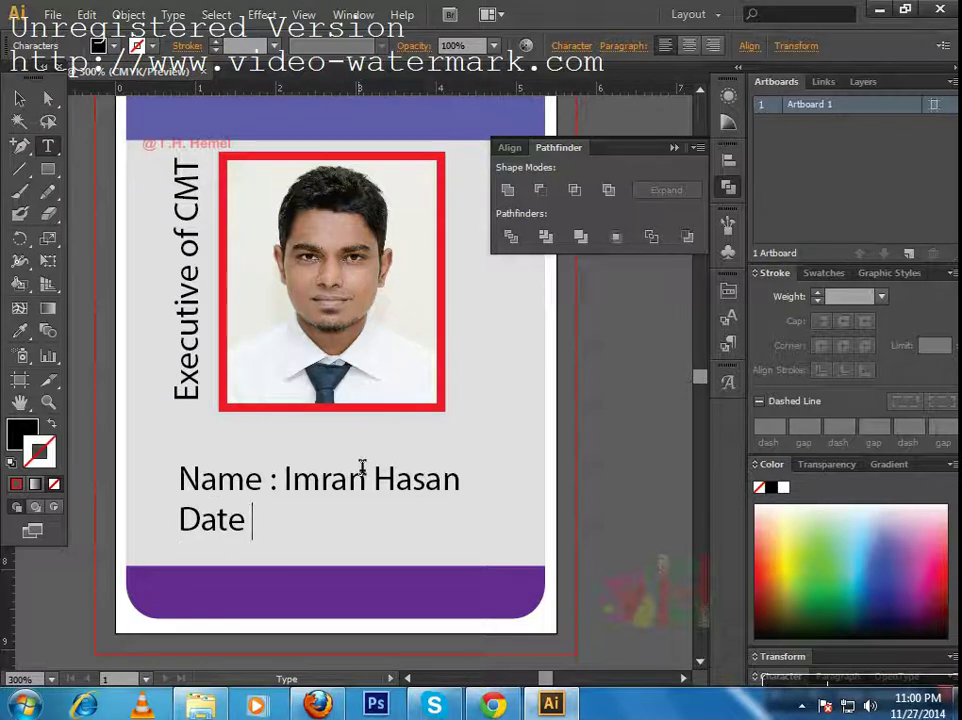
{"action": "type", "text": "of B"}
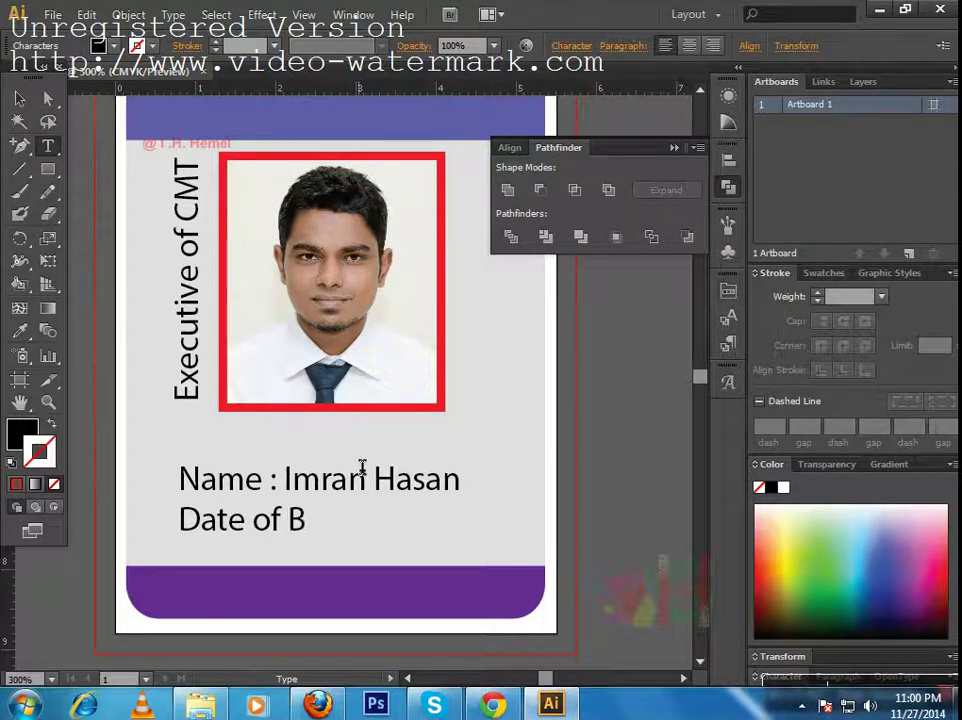
{"action": "type", "text": "thday"}
{"action": "key", "text": "BackSpace"}
{"action": "key", "text": "BackSpace"}
{"action": "key", "text": "BackSpace"}
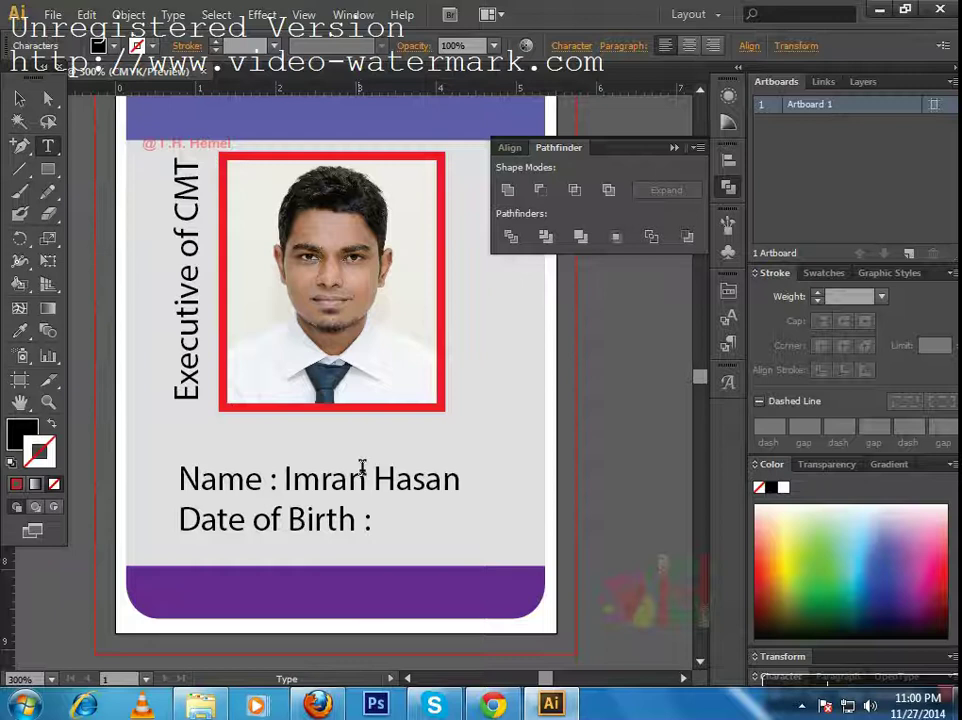
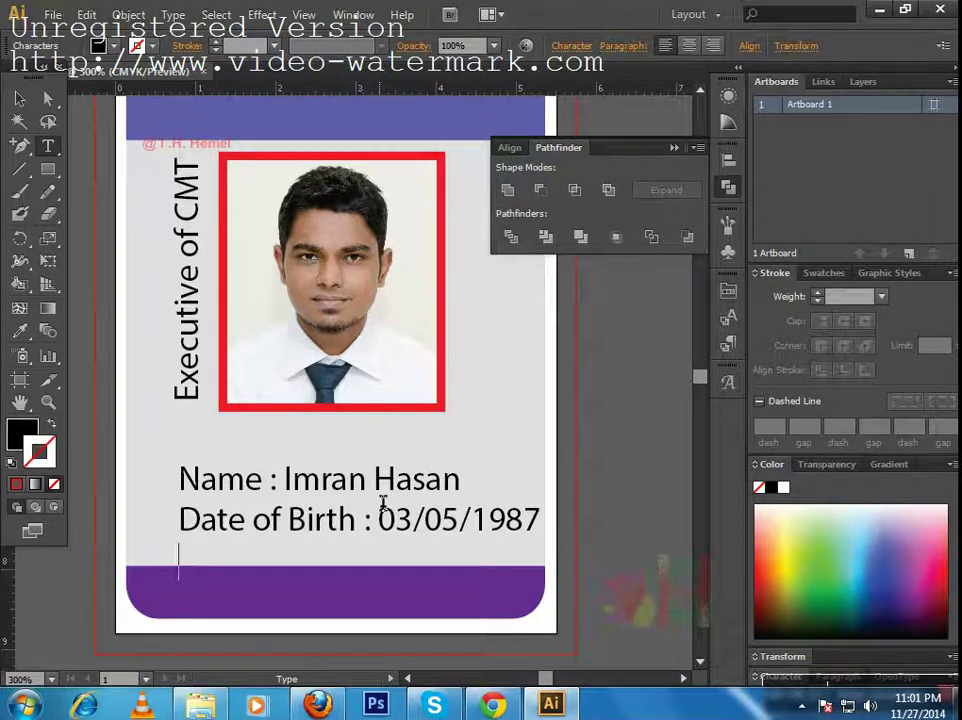
Insert a 'Pin' line with the holder's PIN number above the Date of Birth line.
{"action": "left_click", "coordinate": [180, 520]}
{"action": "key", "text": "Return"}
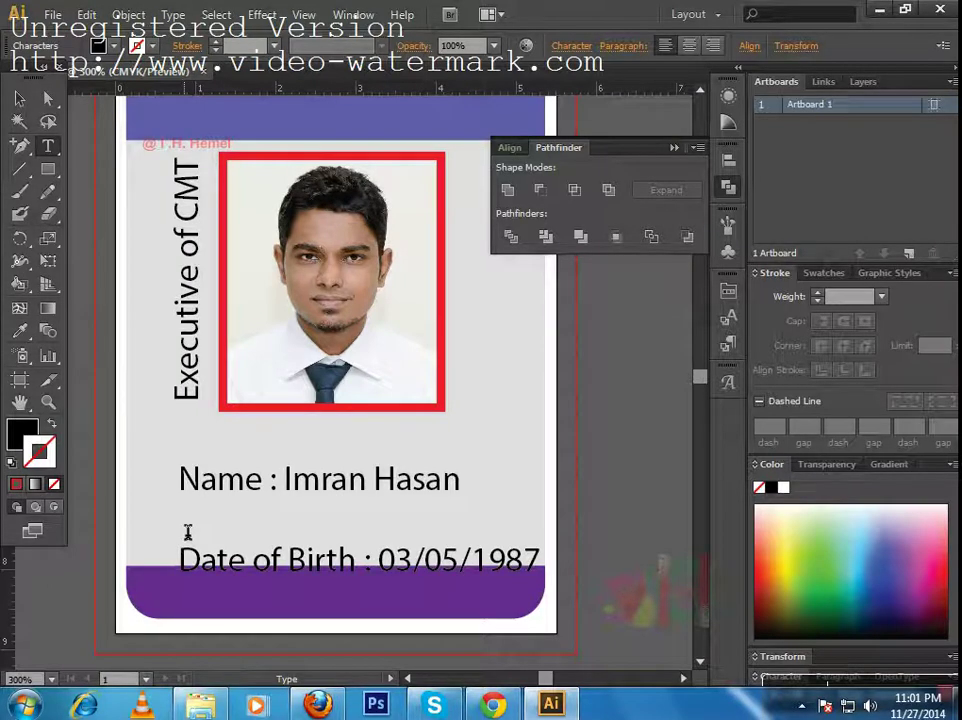
{"action": "type", "text": "Pin"}
{"action": "key", "text": "BackSpace"}
{"action": "key", "text": "BackSpace"}
{"action": "type", "text": "IN"}
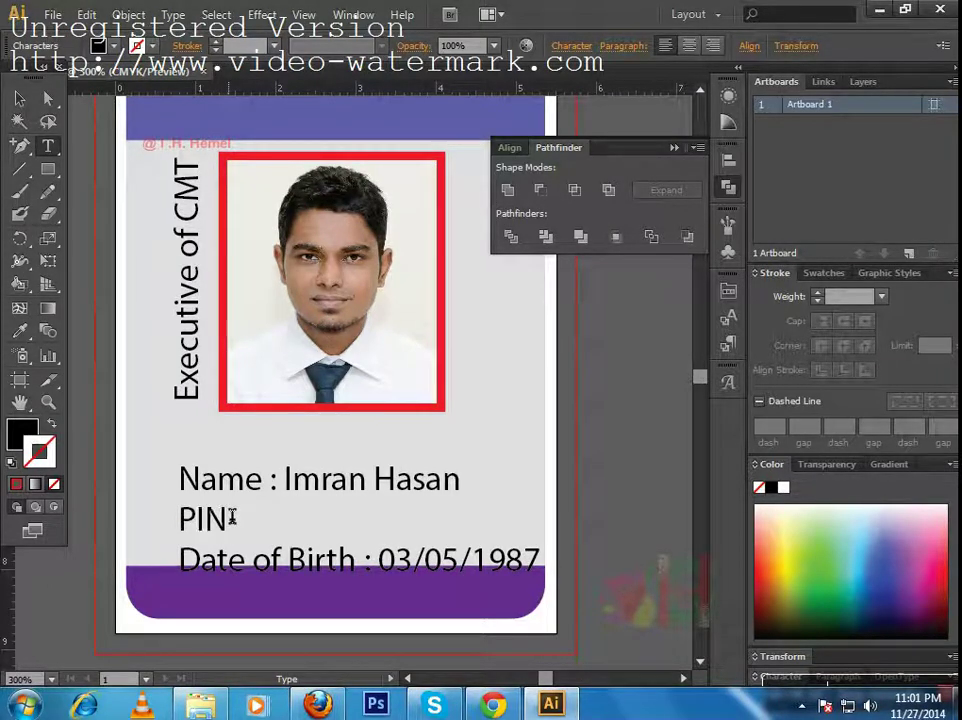
{"action": "key", "text": "BackSpace"}
{"action": "key", "text": "BackSpace"}
{"action": "type", "text": "in"}
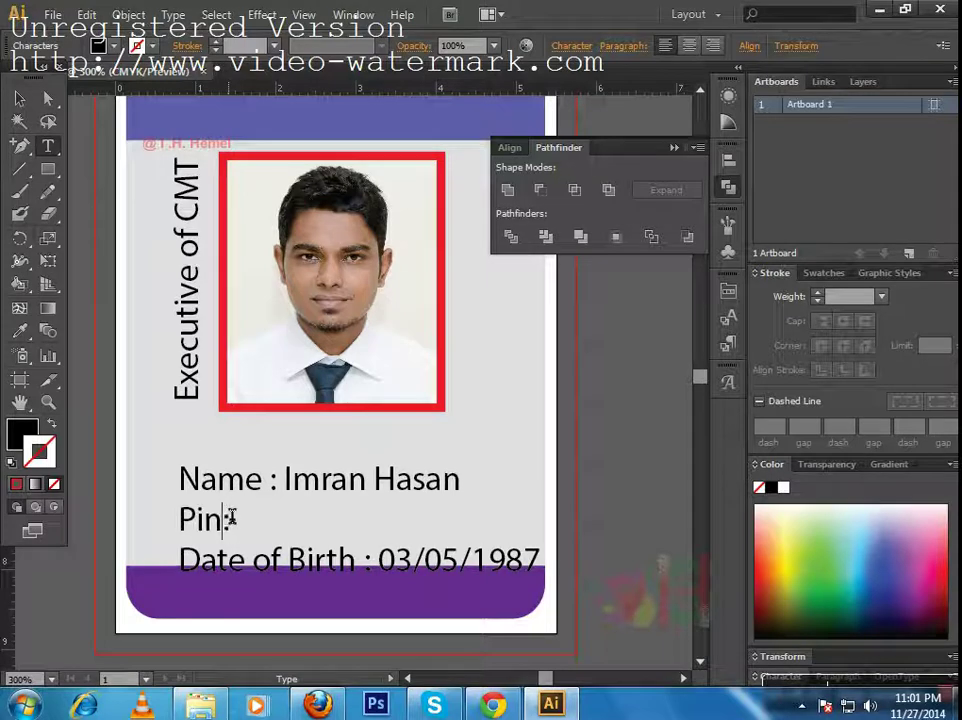
{"action": "key", "text": "Right"}
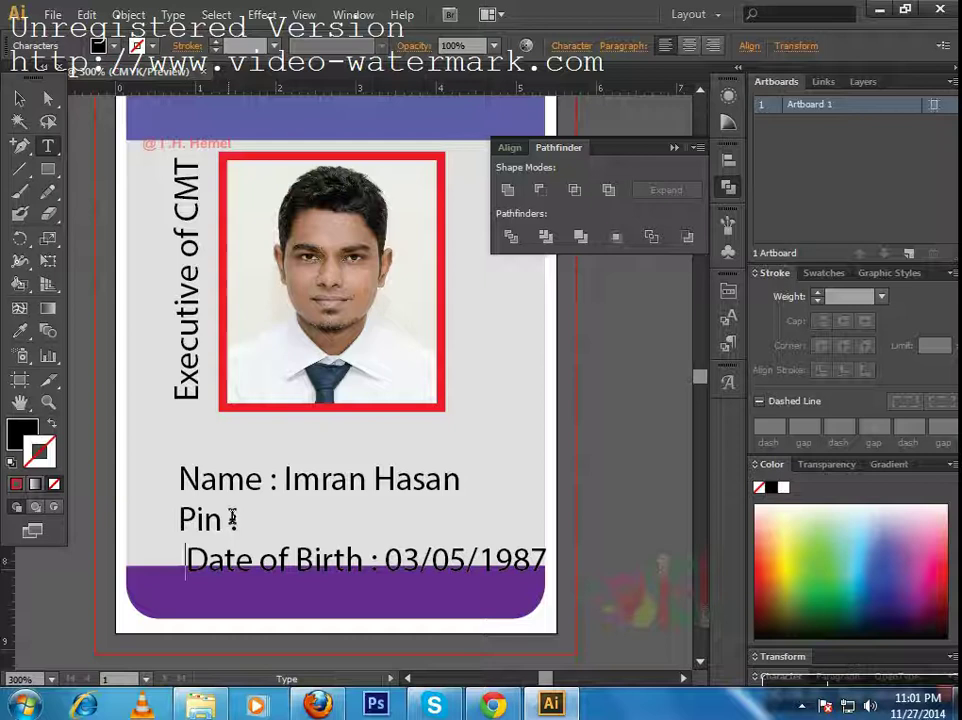
{"action": "key", "text": "BackSpace"}
{"action": "key", "text": "Delete"}
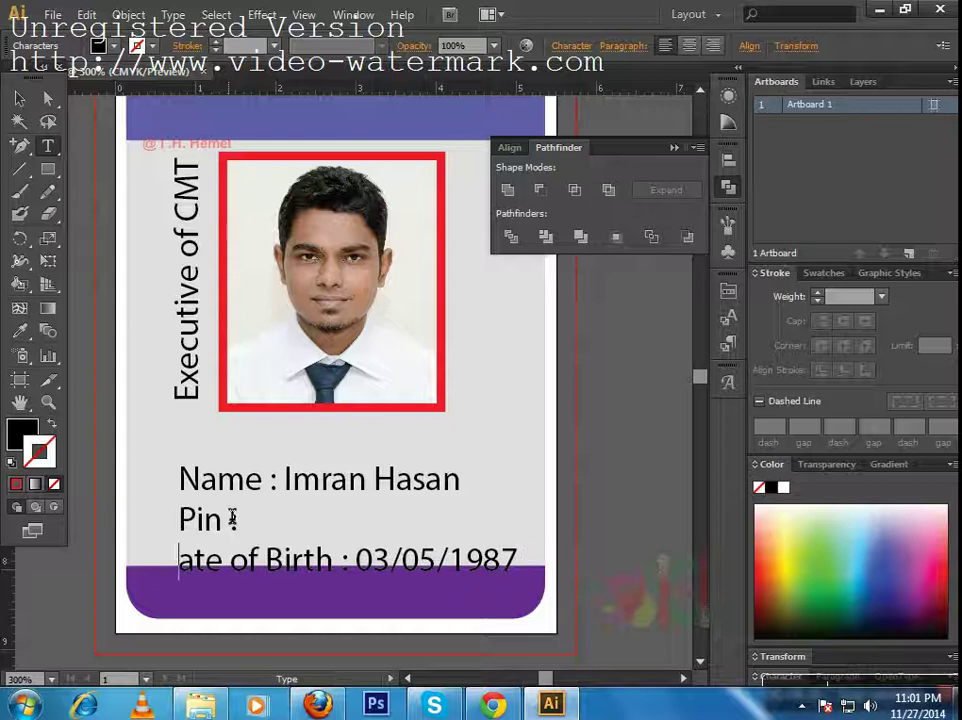
{"action": "type", "text": "D"}
{"action": "key", "text": "Right"}
{"action": "key", "text": "Right"}
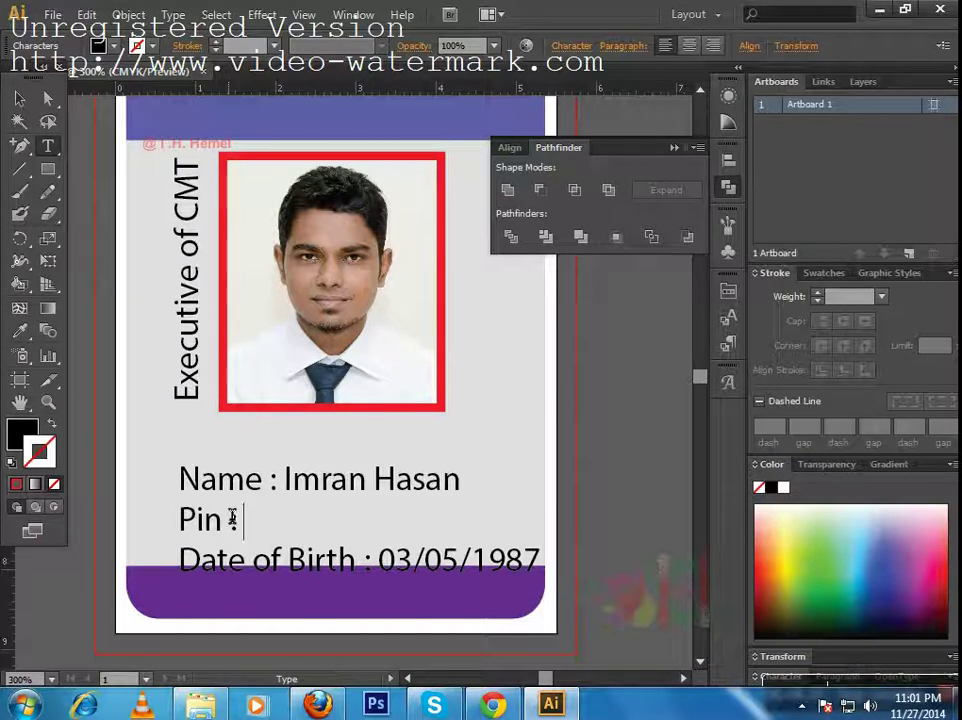
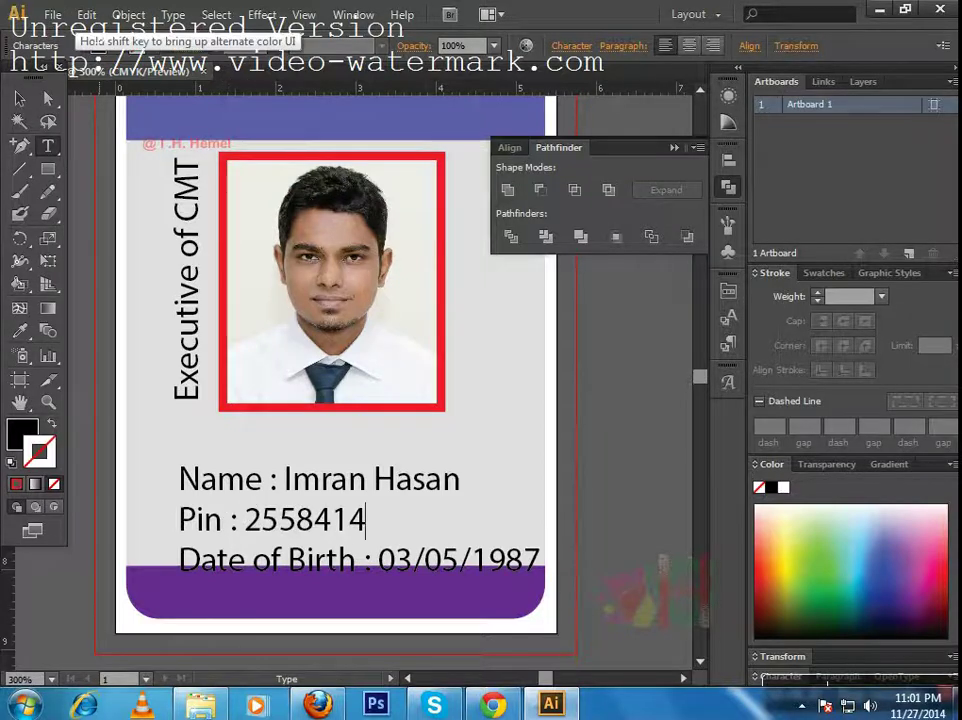
Move the name, PIN and birth-date block higher on the card and zoom out.
{"action": "left_click", "coordinate": [19, 98]}
{"action": "left_click_drag", "start_coordinate": [300, 478], "coordinate": [270, 445]}
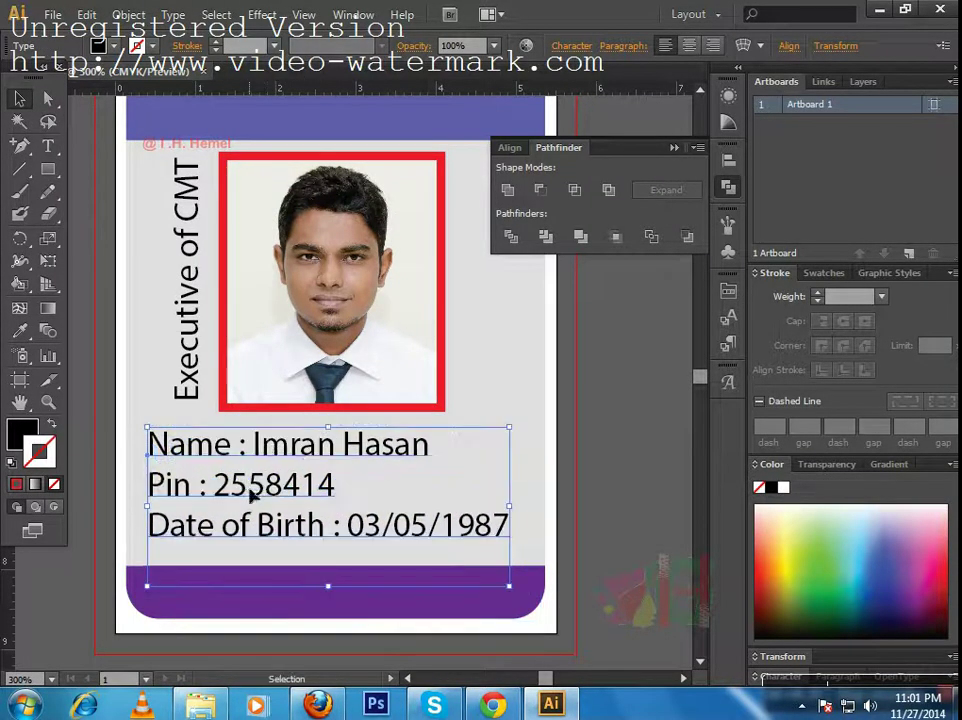
{"action": "key", "text": "Down"}
{"action": "key", "text": "Down"}
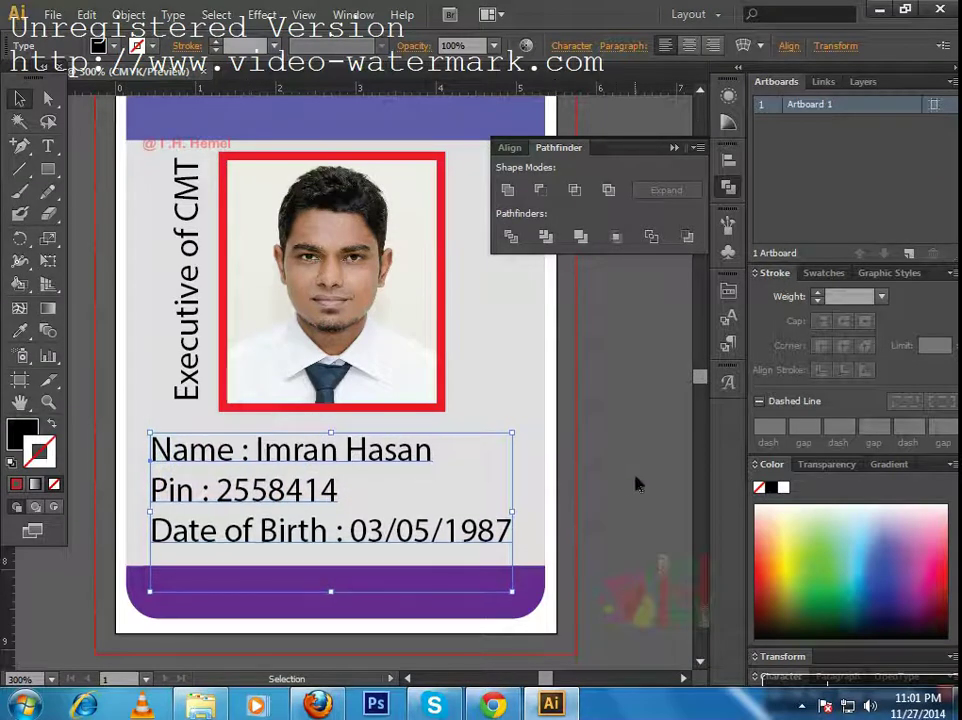
{"action": "left_click", "coordinate": [636, 484]}
{"action": "key", "text": "ctrl+minus"}
{"action": "key", "text": "ctrl+minus"}
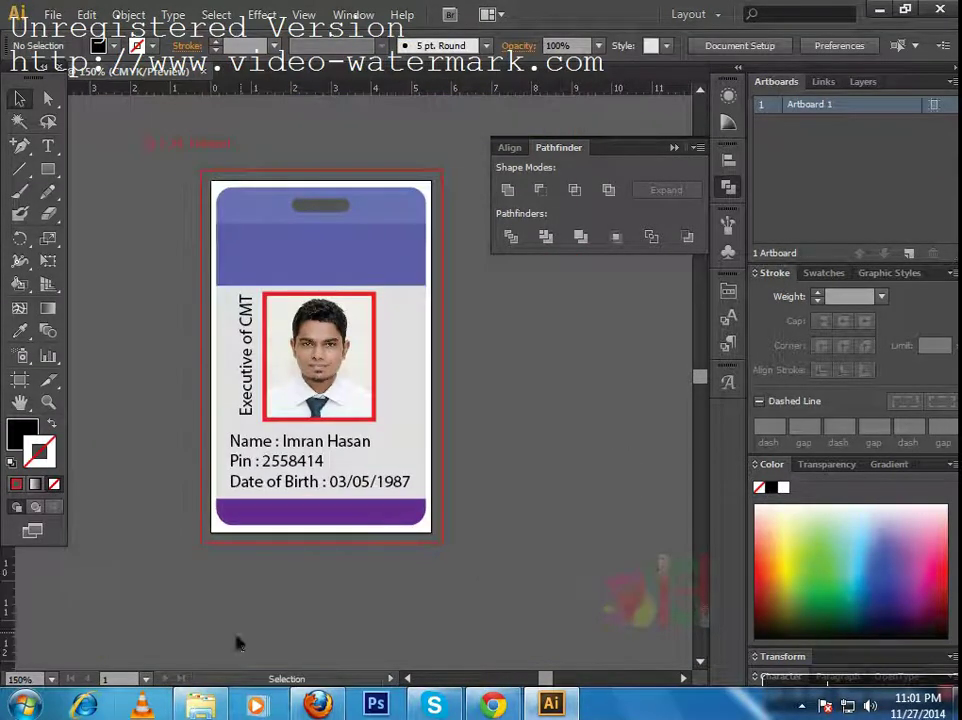
Go up to the 17 Practical folder in Explorer.
{"action": "left_click", "coordinate": [220, 706]}
{"action": "left_click", "coordinate": [333, 279]}
{"action": "key", "text": "BackSpace"}
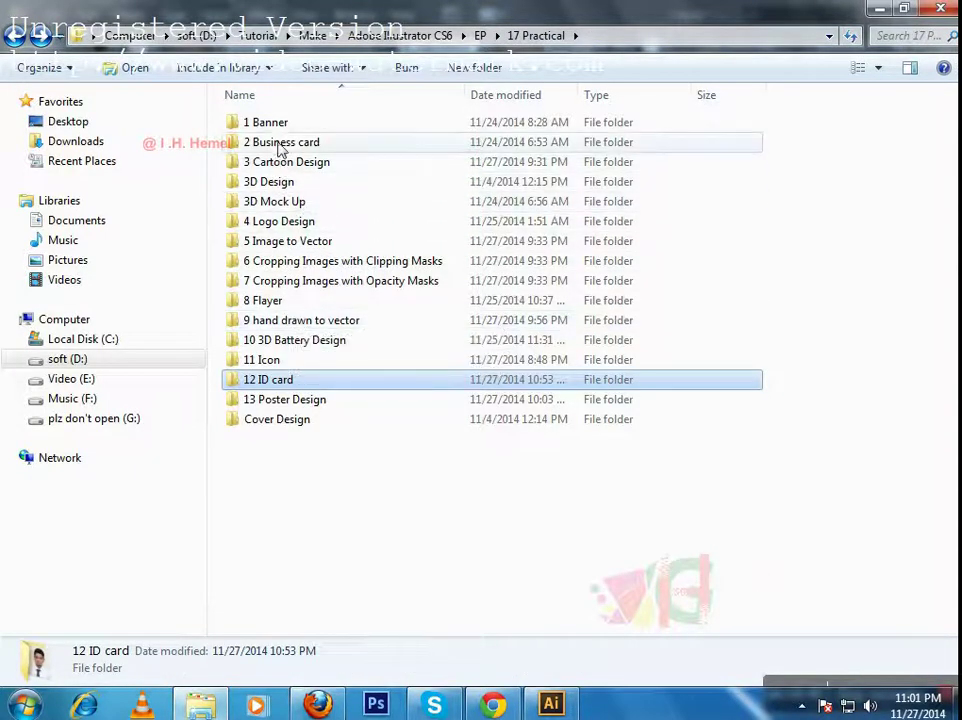
Open 4 Logo Design > Text Logo Design and drag Autoworkx.ai into Illustrator.
{"action": "left_click", "coordinate": [286, 226]}
{"action": "double_click", "coordinate": [288, 225]}
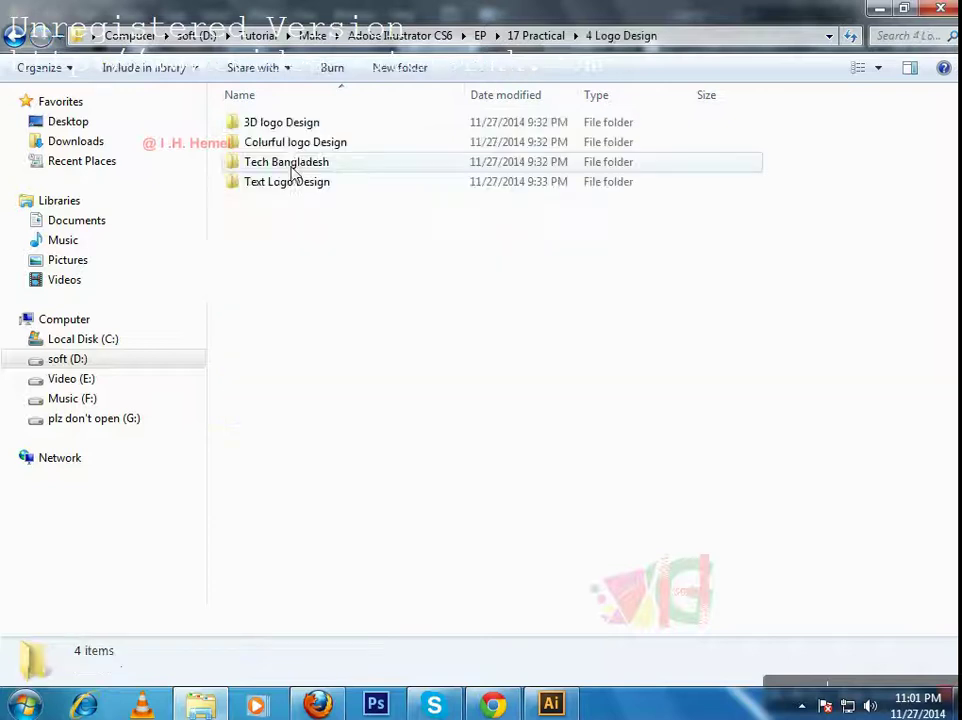
{"action": "left_click", "coordinate": [300, 168]}
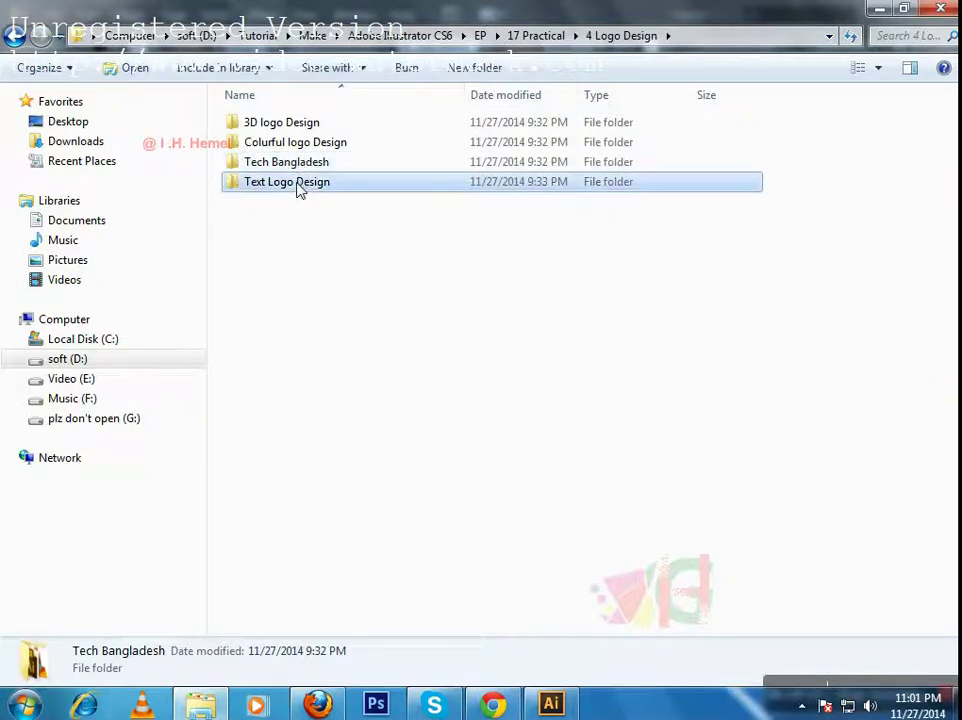
{"action": "double_click", "coordinate": [299, 184]}
{"action": "left_click_drag", "start_coordinate": [298, 150], "coordinate": [431, 93]}
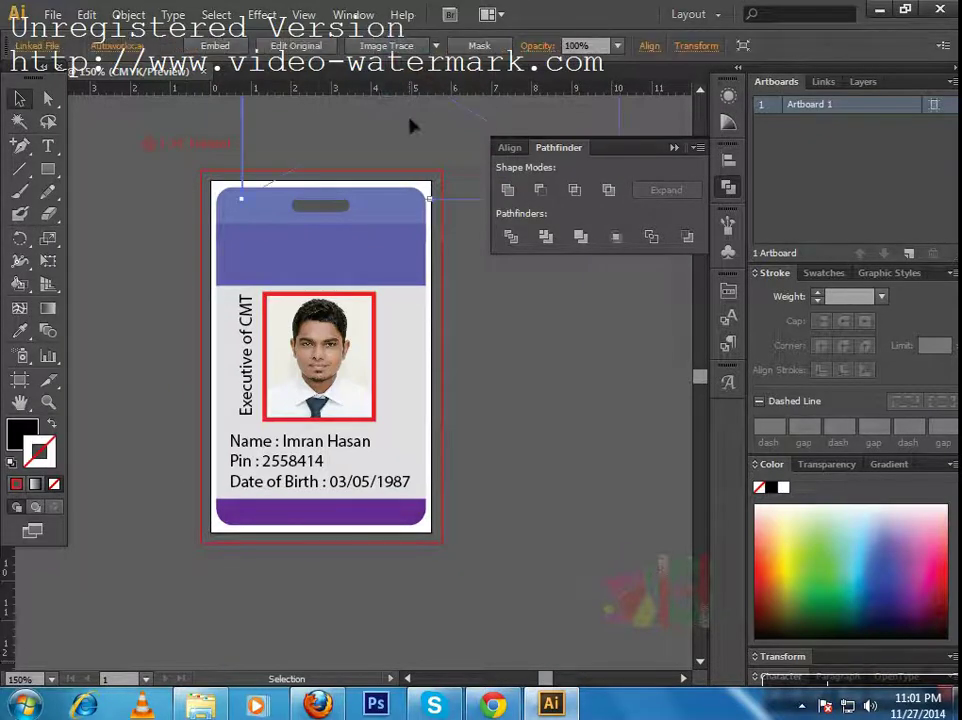
Undo the placed logo, open Autoworkx.ai and take the white logo from it.
{"action": "left_click_drag", "start_coordinate": [405, 137], "coordinate": [350, 395]}
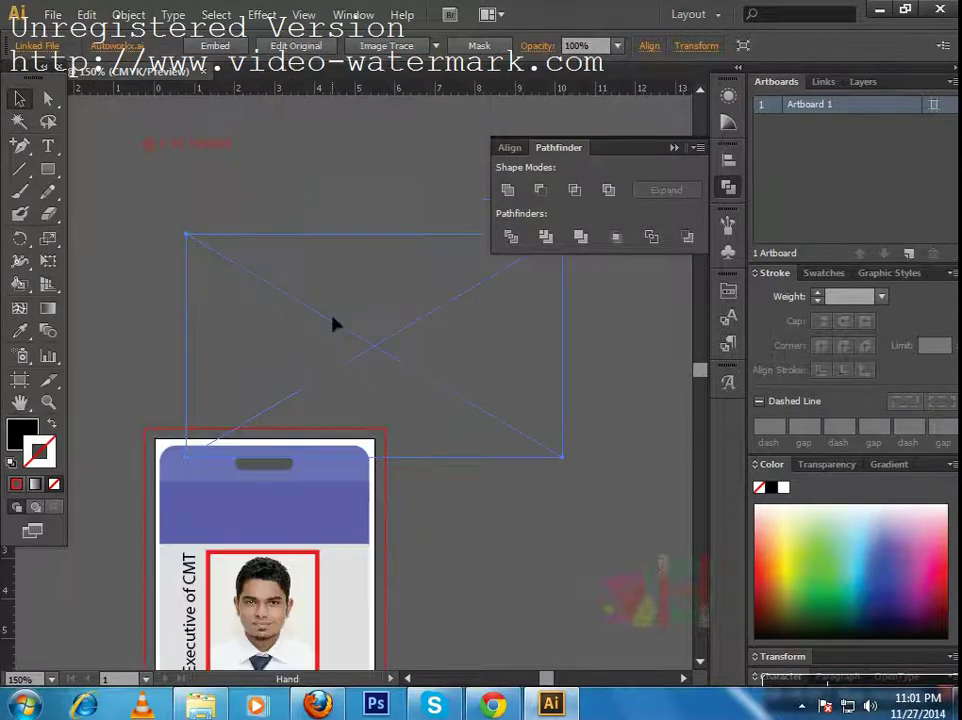
{"action": "key", "text": "ctrl+z"}
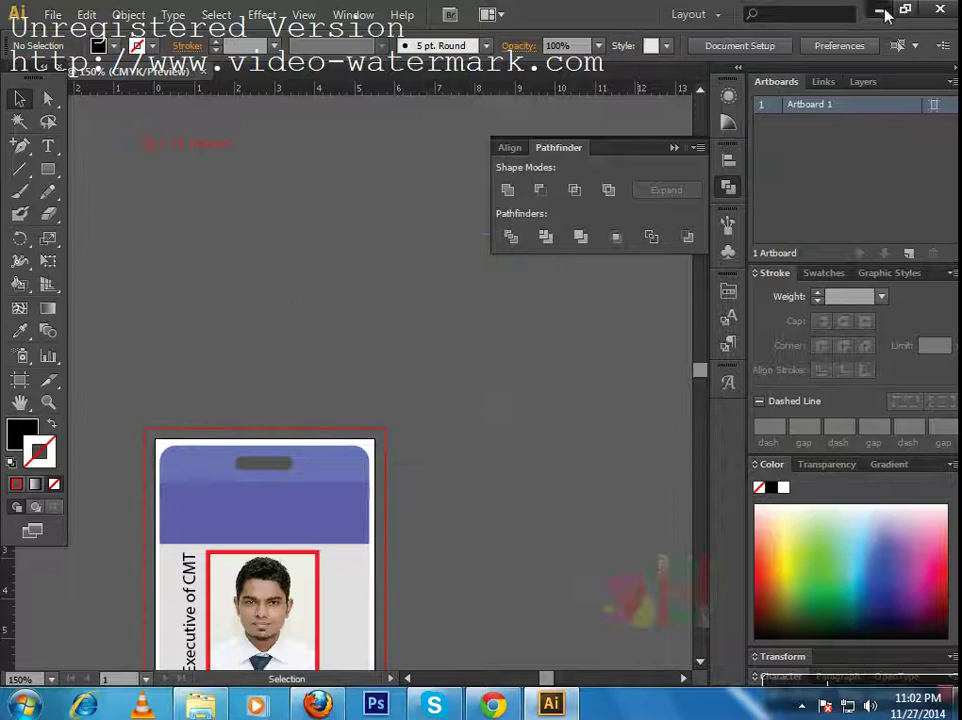
{"action": "left_click", "coordinate": [880, 10]}
{"action": "mouse_move", "coordinate": [300, 180]}
{"action": "left_mouse_down"}
{"action": "mouse_move", "coordinate": [525, 695]}
{"action": "mouse_move", "coordinate": [480, 66]}
{"action": "mouse_move", "coordinate": [453, 103]}
{"action": "left_mouse_up"}
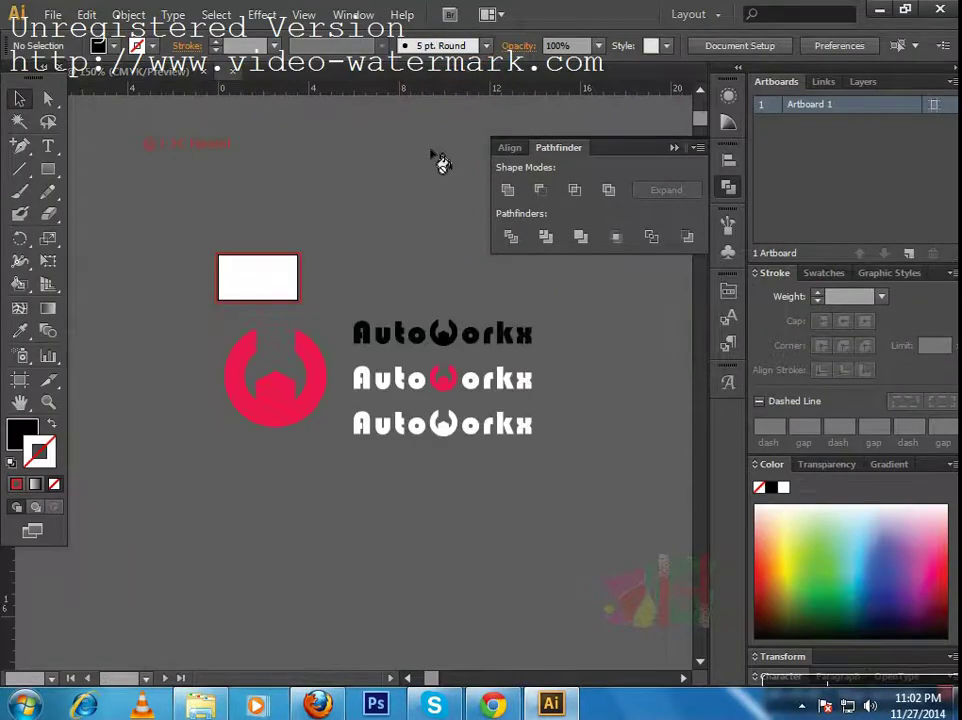
{"action": "left_click", "coordinate": [515, 390]}
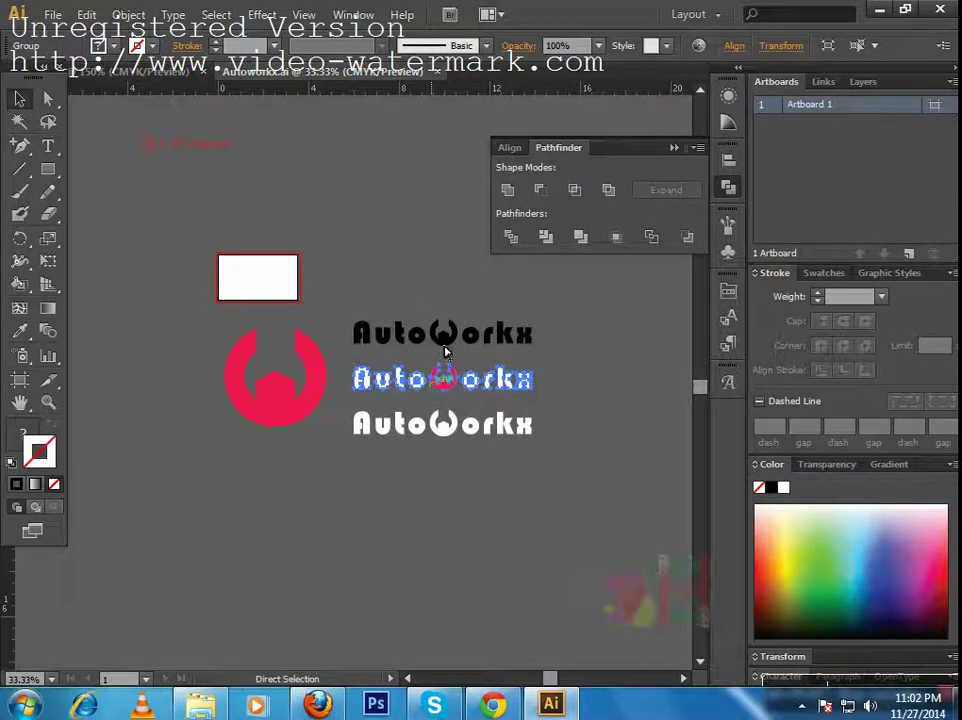
{"action": "key", "text": "ctrl+w"}
Paste the white logo onto the ID card and scale it across the blue header.
{"action": "left_click_drag", "start_coordinate": [348, 303], "coordinate": [444, 236]}
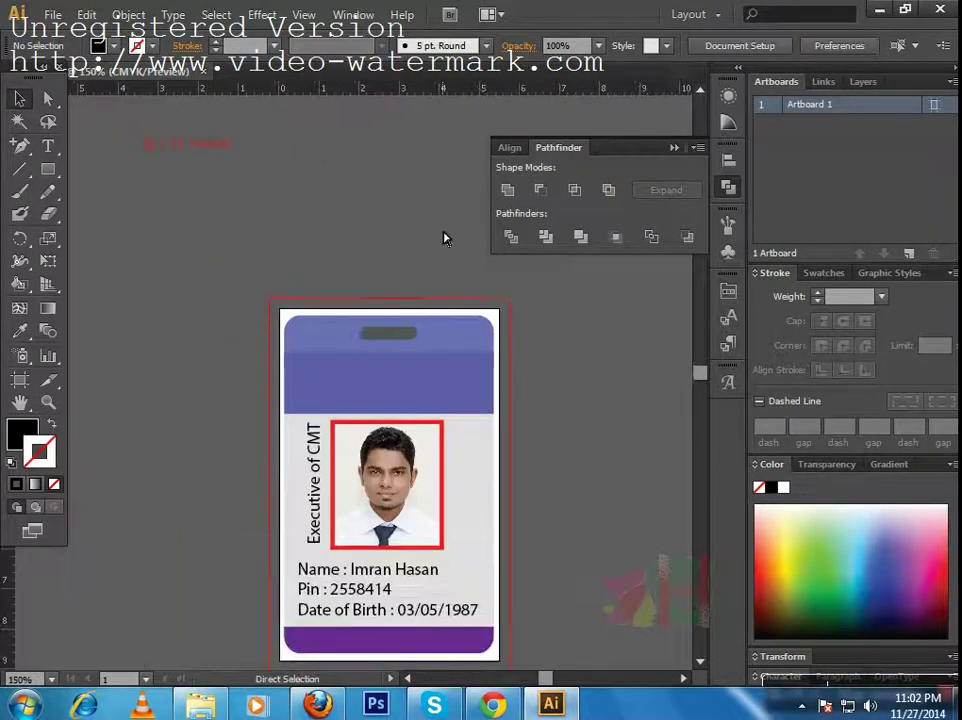
{"action": "key", "text": "ctrl+v"}
{"action": "key", "text": "ctrl+plus"}
{"action": "key", "text": "Tab"}
{"action": "mouse_move", "coordinate": [887, 272]}
{"action": "left_mouse_down"}
{"action": "mouse_move", "coordinate": [665, 340]}
{"action": "mouse_move", "coordinate": [478, 358]}
{"action": "left_mouse_up"}
{"action": "left_click_drag", "start_coordinate": [537, 335], "coordinate": [530, 333]}
{"action": "mouse_move", "coordinate": [494, 380]}
{"action": "left_mouse_down"}
{"action": "mouse_move", "coordinate": [535, 365]}
{"action": "mouse_move", "coordinate": [541, 348]}
{"action": "mouse_move", "coordinate": [509, 361]}
{"action": "mouse_move", "coordinate": [528, 337]}
{"action": "left_mouse_up"}
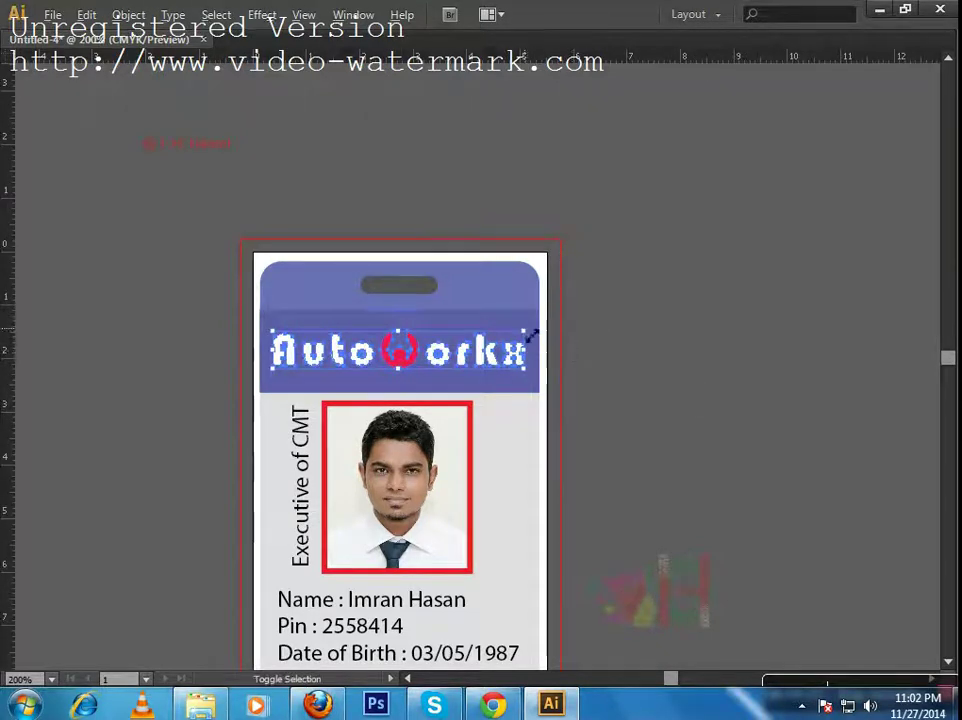
{"action": "left_click_drag", "start_coordinate": [527, 350], "coordinate": [535, 350]}
{"action": "left_click", "coordinate": [659, 389]}
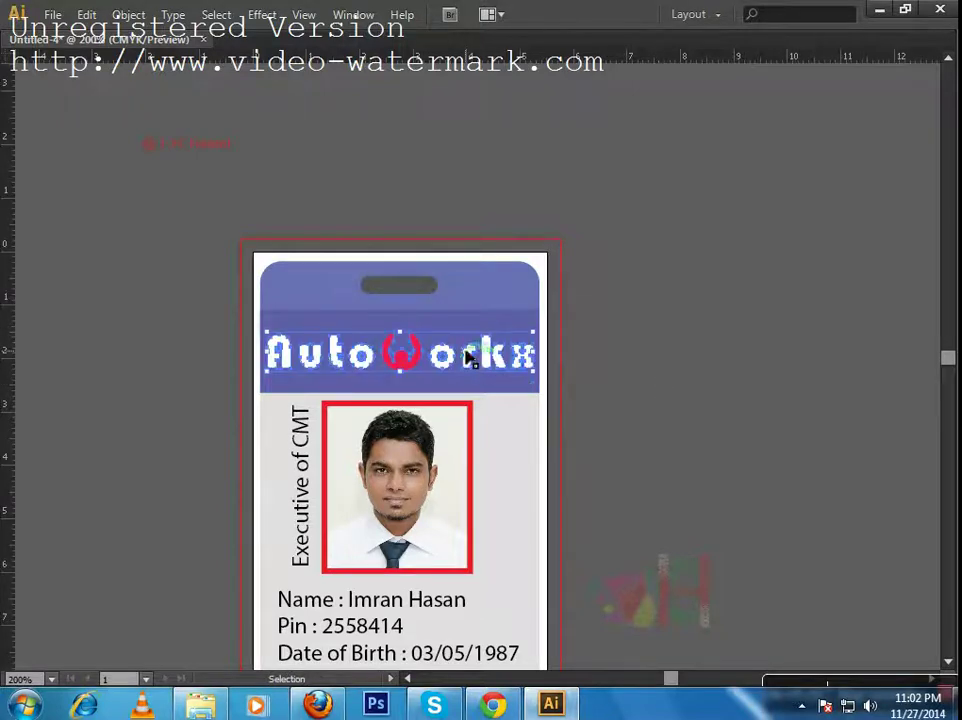
Recentre the card in the view and restore the hidden panels.
{"action": "left_click_drag", "start_coordinate": [626, 449], "coordinate": [620, 353]}
{"action": "scroll", "coordinate": [620, 353], "scroll_direction": "down", "scroll_amount": 3}
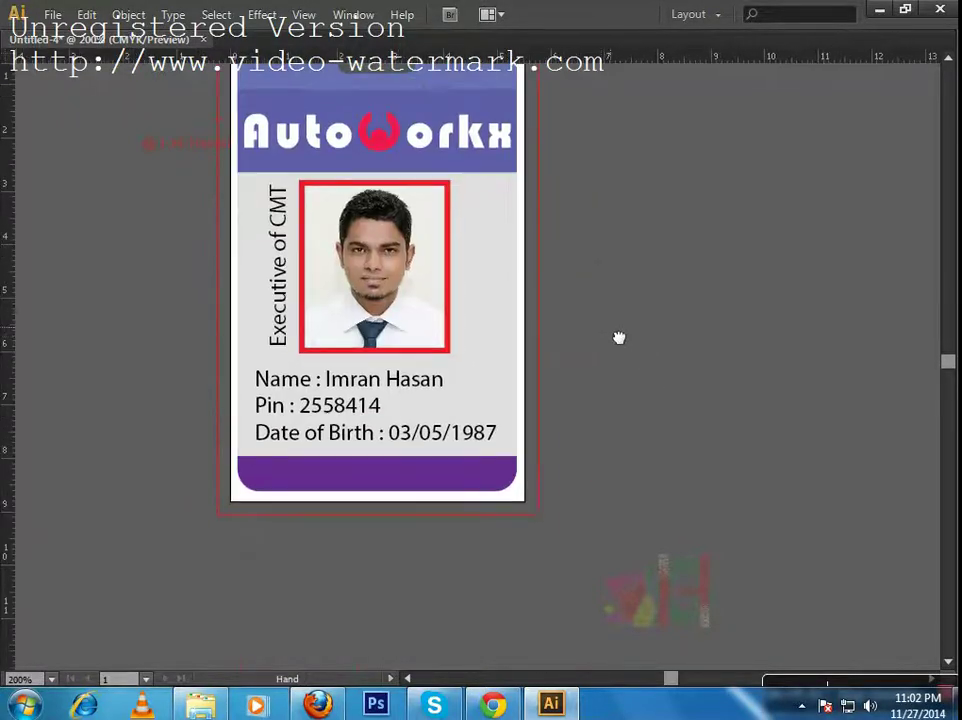
{"action": "key", "text": "Tab"}
{"action": "left_click", "coordinate": [59, 152]}
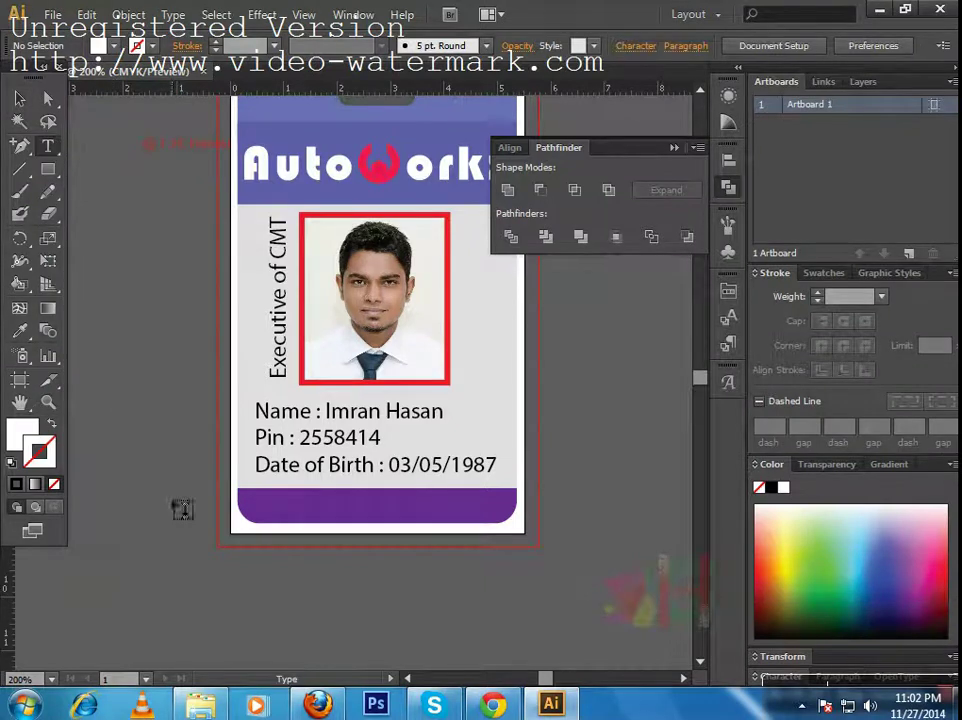
{"action": "left_click", "coordinate": [84, 578]}
{"action": "type", "text": "www."}
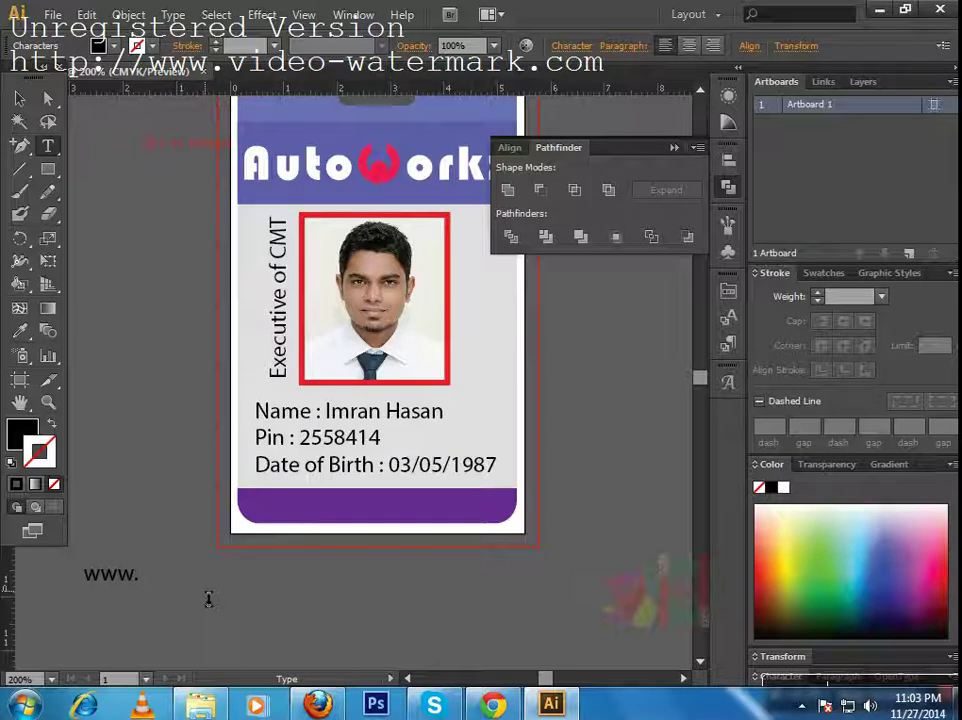
{"action": "type", "text": "a"}
{"action": "key", "text": "BackSpace"}
{"action": "type", "text": "uo"}
{"action": "key", "text": "BackSpace"}
{"action": "type", "text": "to"}
{"action": "type", "text": "qo"}
{"action": "key", "text": "BackSpace"}
{"action": "key", "text": "BackSpace"}
{"action": "type", "text": "work"}
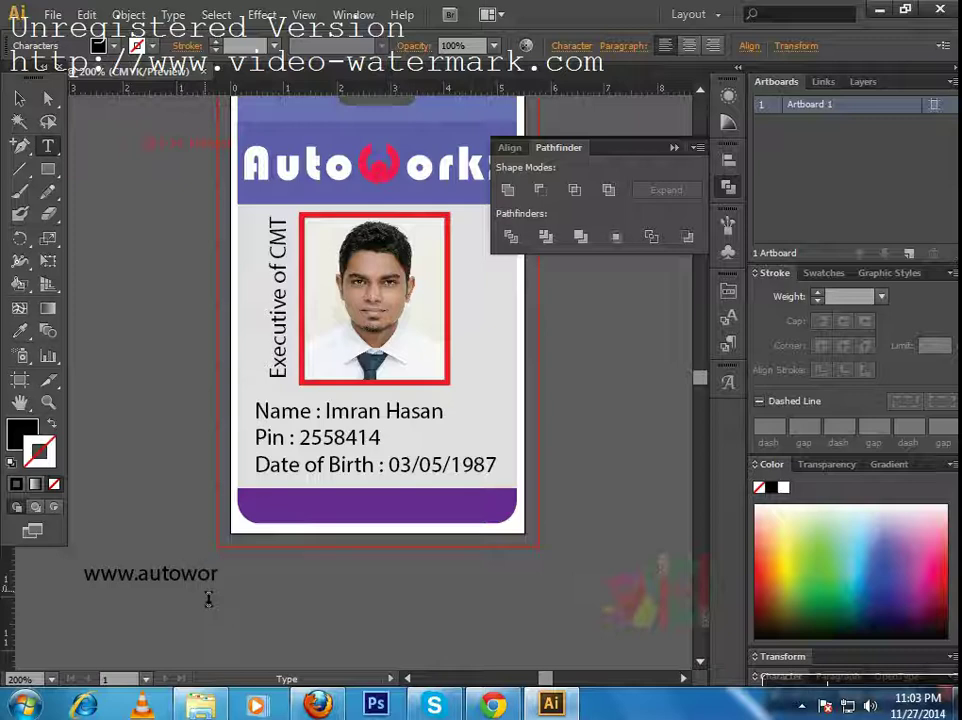
{"action": "type", "text": "x.com"}
Make the URL text white and move it into the purple footer.
{"action": "double_click", "coordinate": [22, 432]}
{"action": "left_click_drag", "start_coordinate": [604, 296], "coordinate": [518, 153]}
{"action": "left_click", "coordinate": [937, 160]}
{"action": "left_click", "coordinate": [22, 97]}
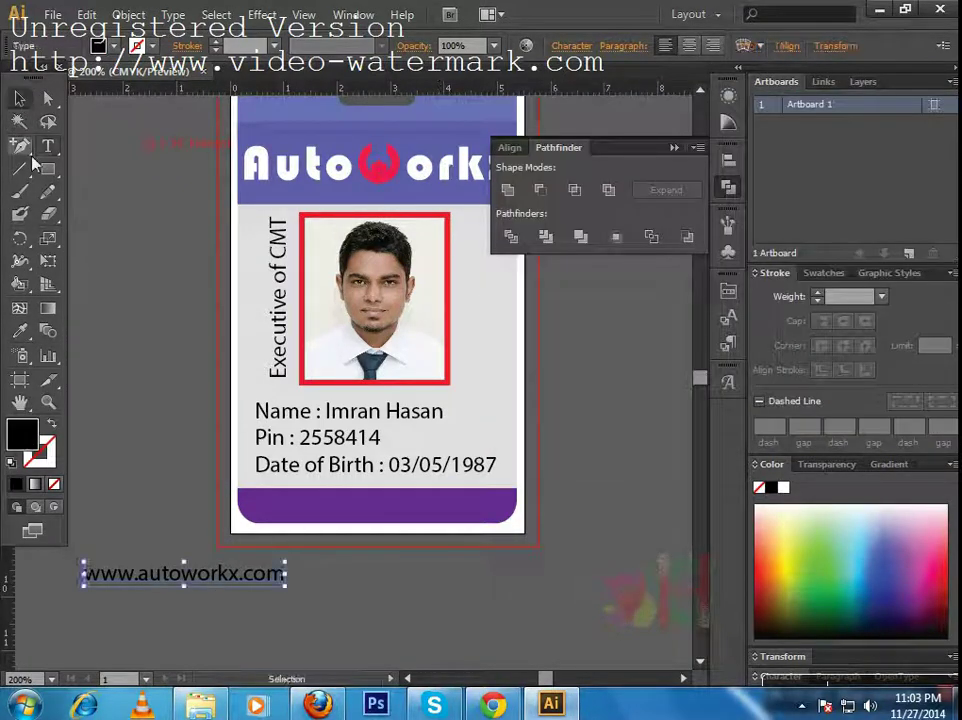
{"action": "double_click", "coordinate": [22, 432]}
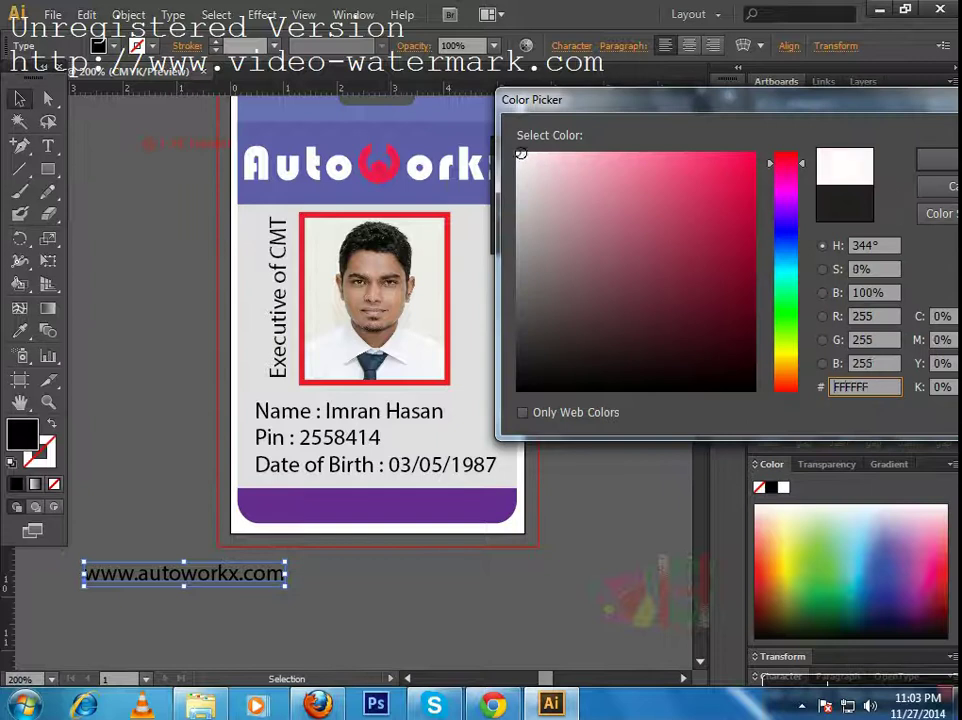
{"action": "key", "text": "Return"}
{"action": "left_click_drag", "start_coordinate": [164, 583], "coordinate": [368, 516]}
{"action": "left_click", "coordinate": [369, 628]}
Review the whole card and select the framed photo.
{"action": "key", "text": "ctrl+minus"}
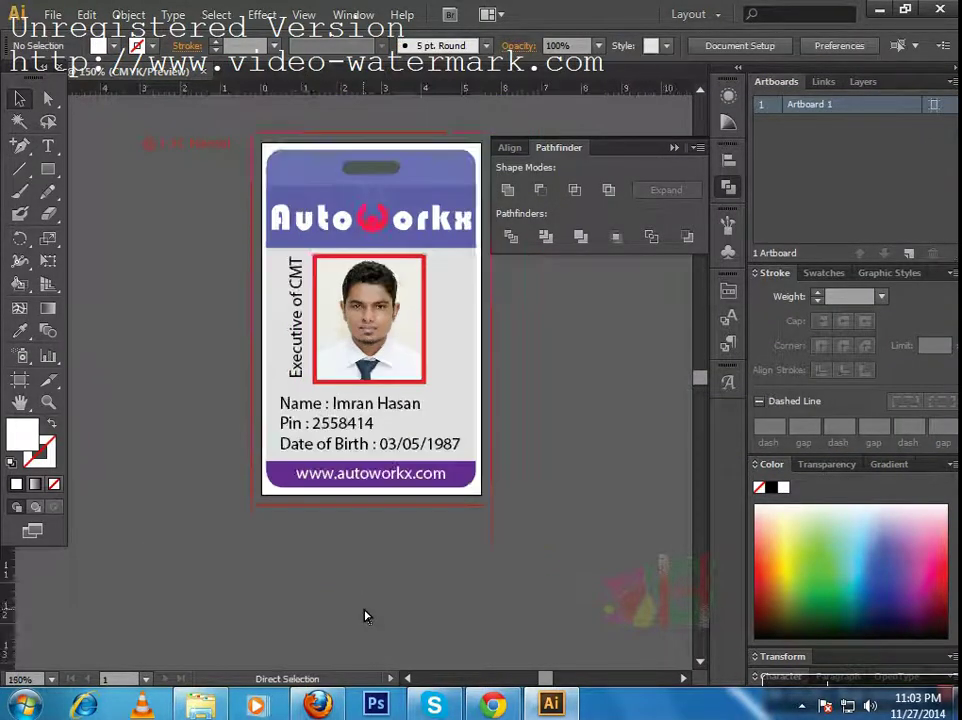
{"action": "key", "text": "ctrl+minus"}
{"action": "key", "text": "ctrl+plus"}
{"action": "key", "text": "ctrl+plus"}
{"action": "key", "text": "Tab"}
{"action": "key", "text": "v"}
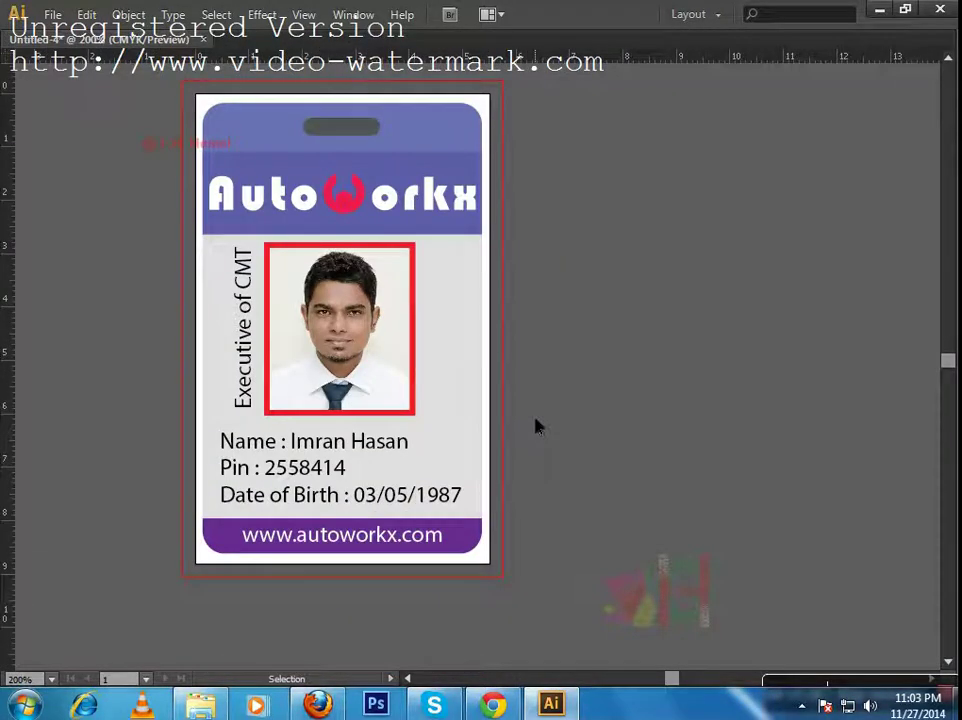
{"action": "key", "text": "Tab"}
{"action": "left_click", "coordinate": [278, 430]}
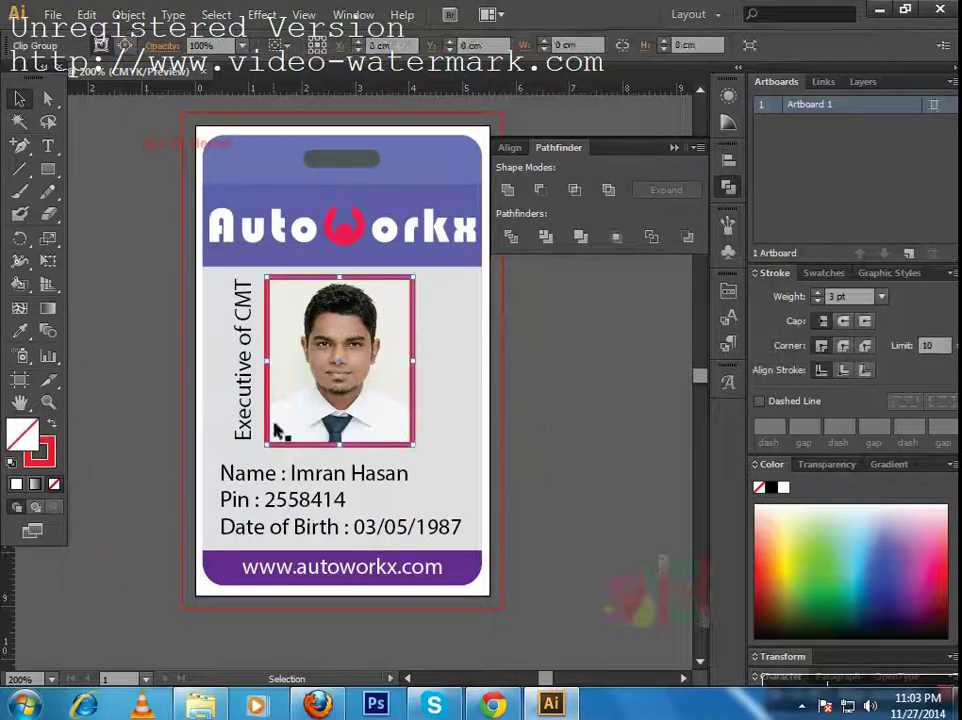
Change the photo frame's stroke colour from red to blue.
{"action": "double_click", "coordinate": [39, 452]}
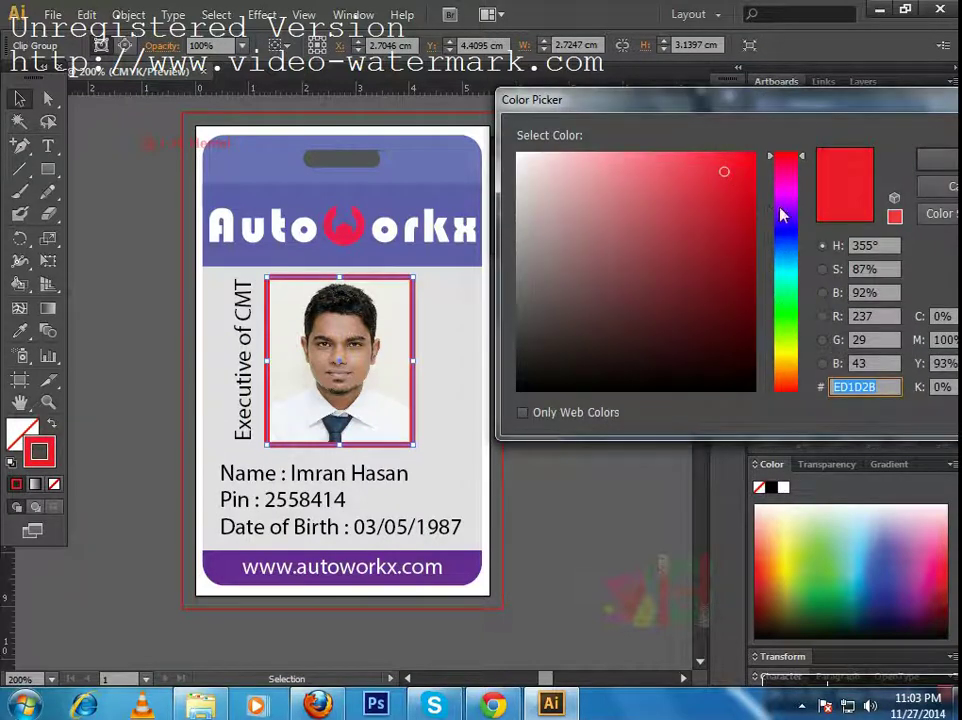
{"action": "left_click_drag", "start_coordinate": [783, 215], "coordinate": [784, 222]}
{"action": "key", "text": "Return"}
{"action": "left_click", "coordinate": [675, 401]}
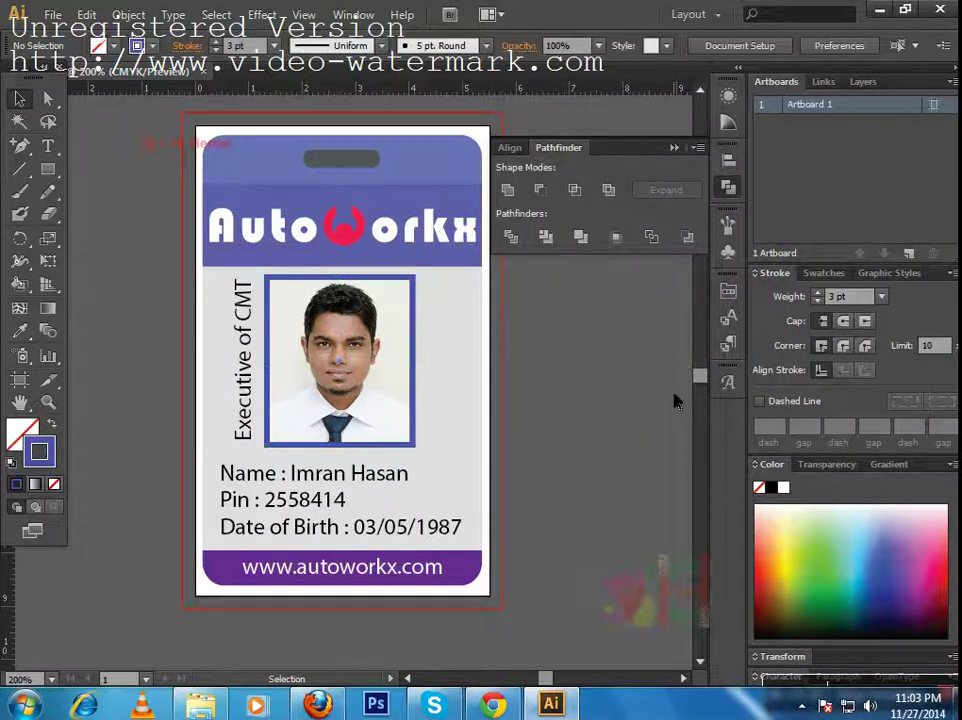
Reposition the card in the view and begin saving it with Ctrl+S.
{"action": "scroll", "coordinate": [535, 401], "scroll_direction": "down", "scroll_amount": 2}
{"action": "scroll", "coordinate": [535, 401], "scroll_direction": "up", "scroll_amount": 1}
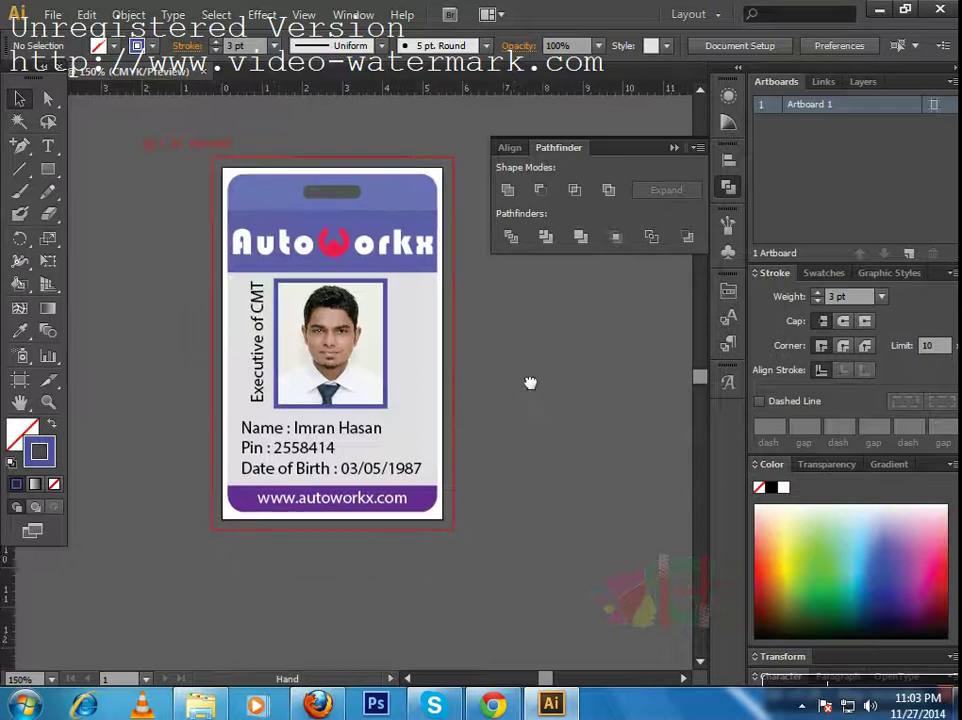
{"action": "scroll", "coordinate": [515, 352], "scroll_direction": "up", "scroll_amount": 1}
{"action": "scroll", "coordinate": [515, 352], "scroll_direction": "down", "scroll_amount": 1}
{"action": "scroll", "coordinate": [515, 352], "scroll_direction": "up", "scroll_amount": 1}
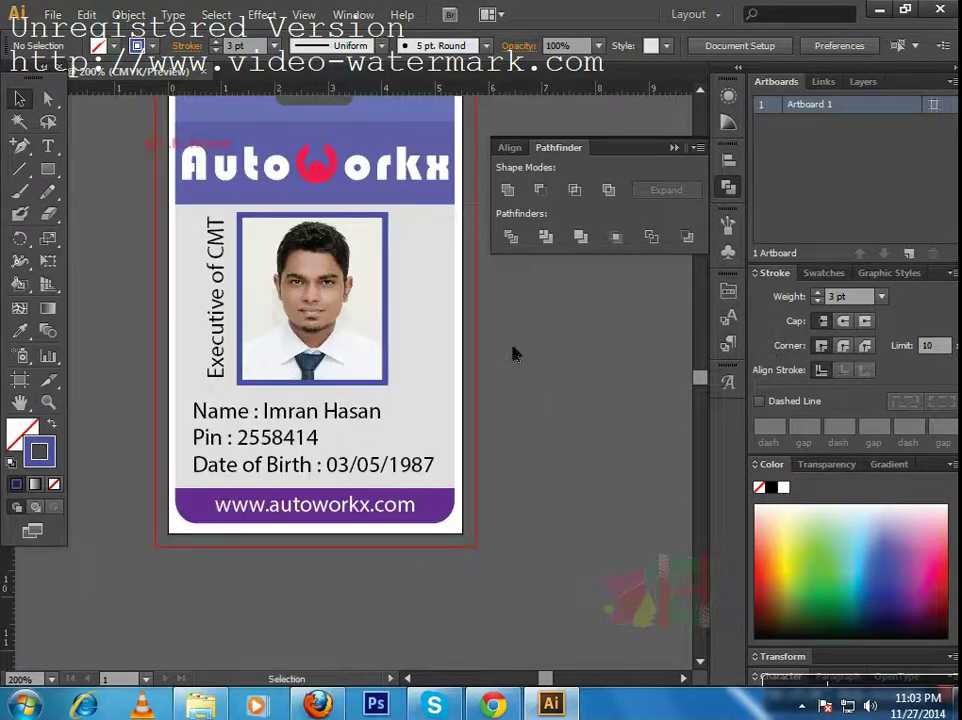
{"action": "scroll", "coordinate": [515, 352], "scroll_direction": "down", "scroll_amount": 1}
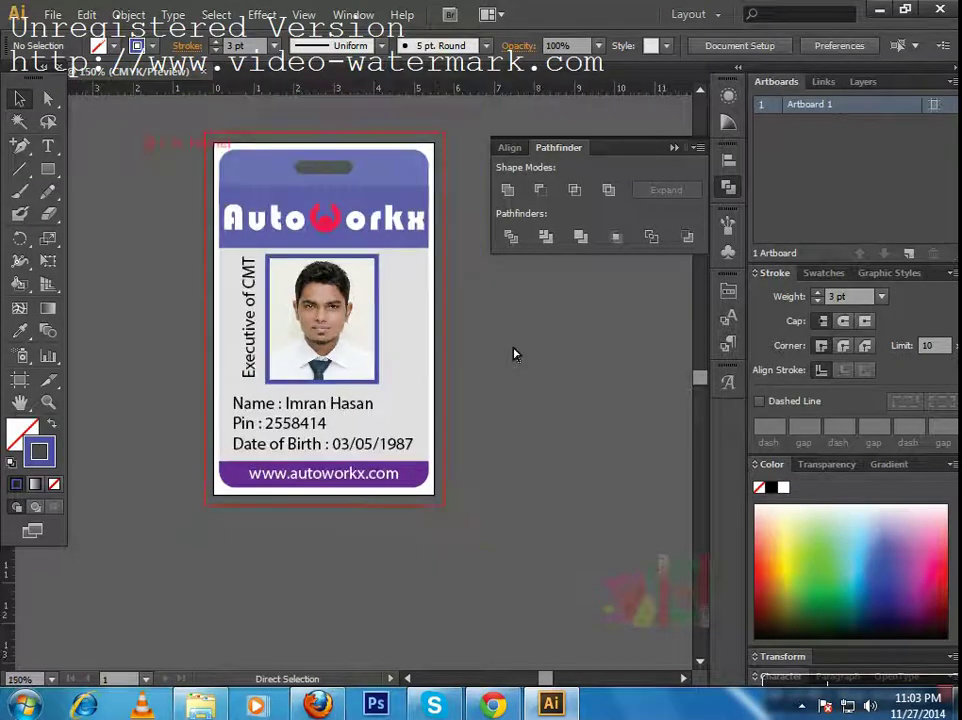
{"action": "left_click_drag", "start_coordinate": [509, 380], "coordinate": [470, 386]}
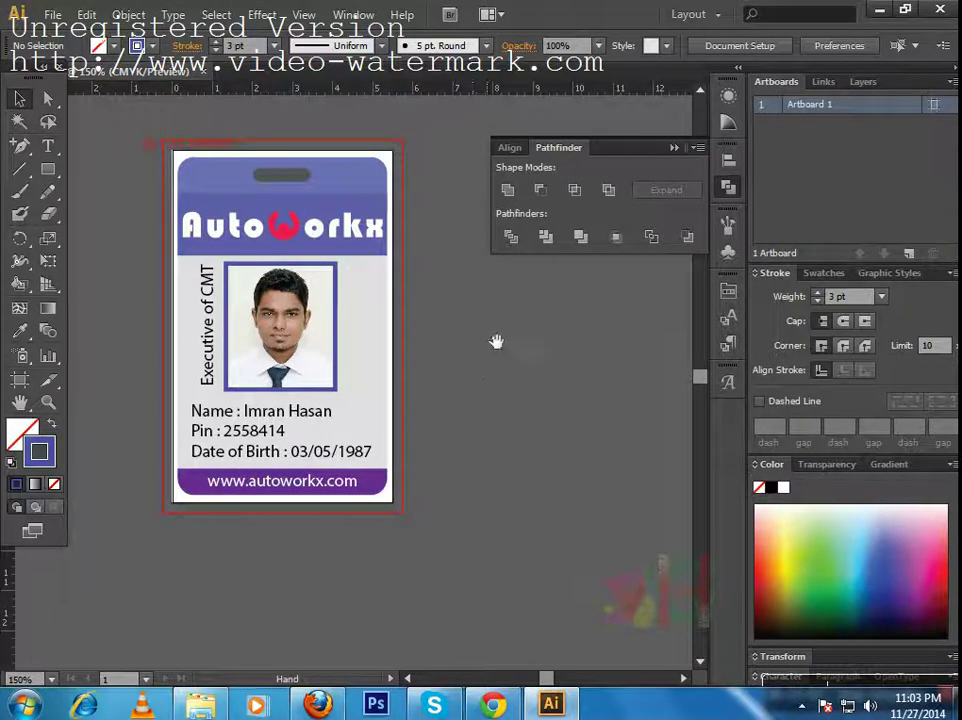
{"action": "left_click_drag", "start_coordinate": [494, 339], "coordinate": [382, 338]}
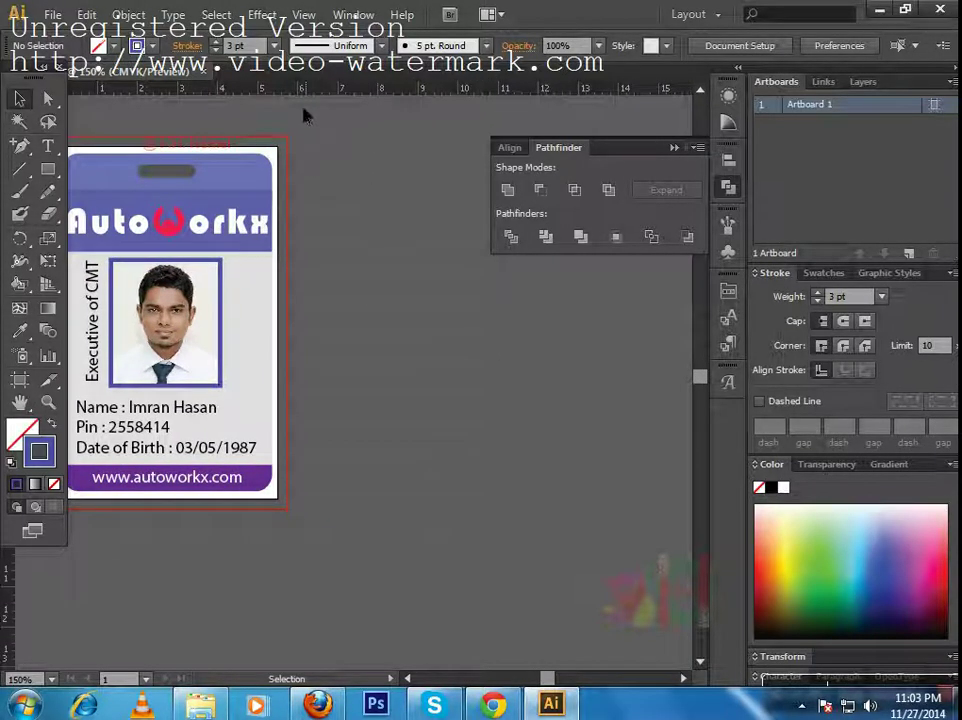
{"action": "mouse_move", "coordinate": [362, 240]}
{"action": "left_mouse_down"}
{"action": "mouse_move", "coordinate": [455, 436]}
{"action": "mouse_move", "coordinate": [436, 474]}
{"action": "mouse_move", "coordinate": [410, 440]}
{"action": "mouse_move", "coordinate": [452, 462]}
{"action": "left_mouse_up"}
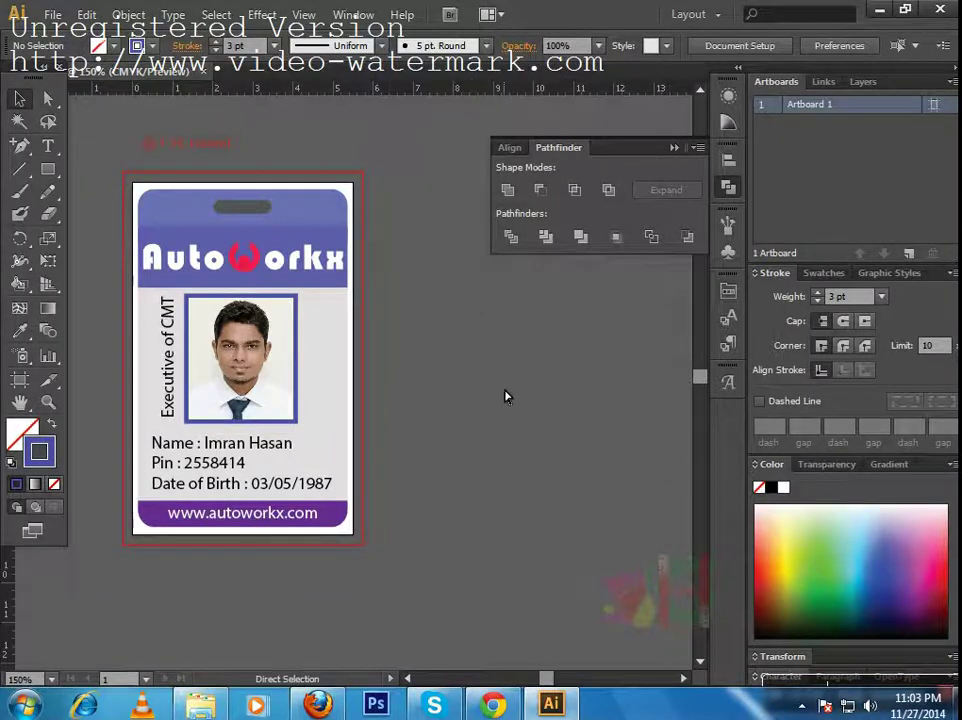
{"action": "key", "text": "ctrl+s"}
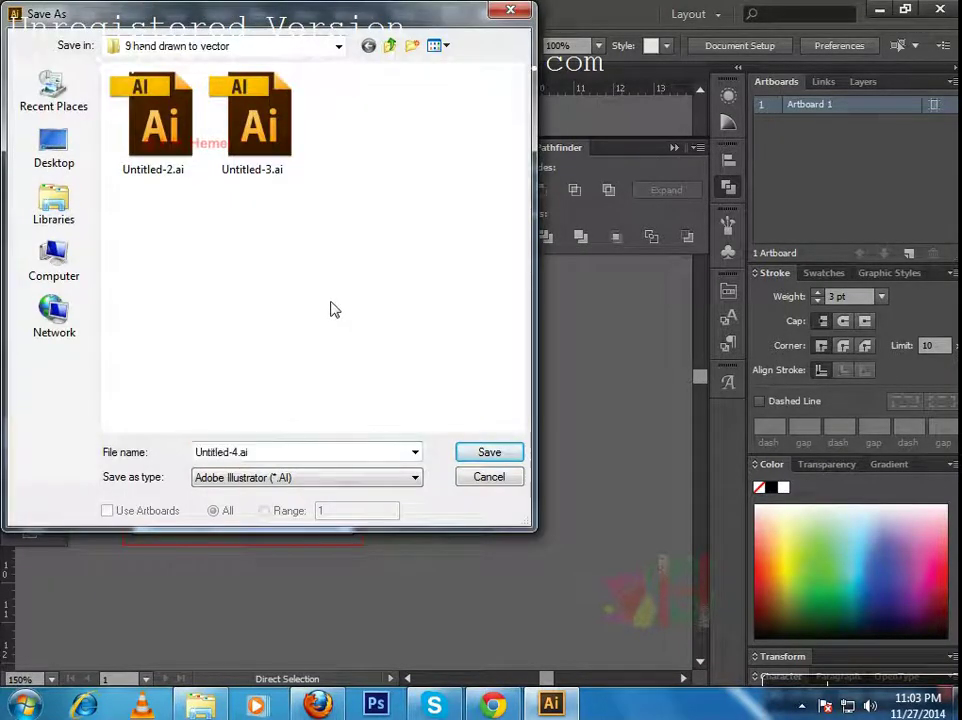
Save the card as Untitled-4.ai in the 12 ID card folder, close it, and return to Explorer.
{"action": "key", "text": "BackSpace"}
{"action": "left_click", "coordinate": [148, 310]}
{"action": "double_click", "coordinate": [150, 330]}
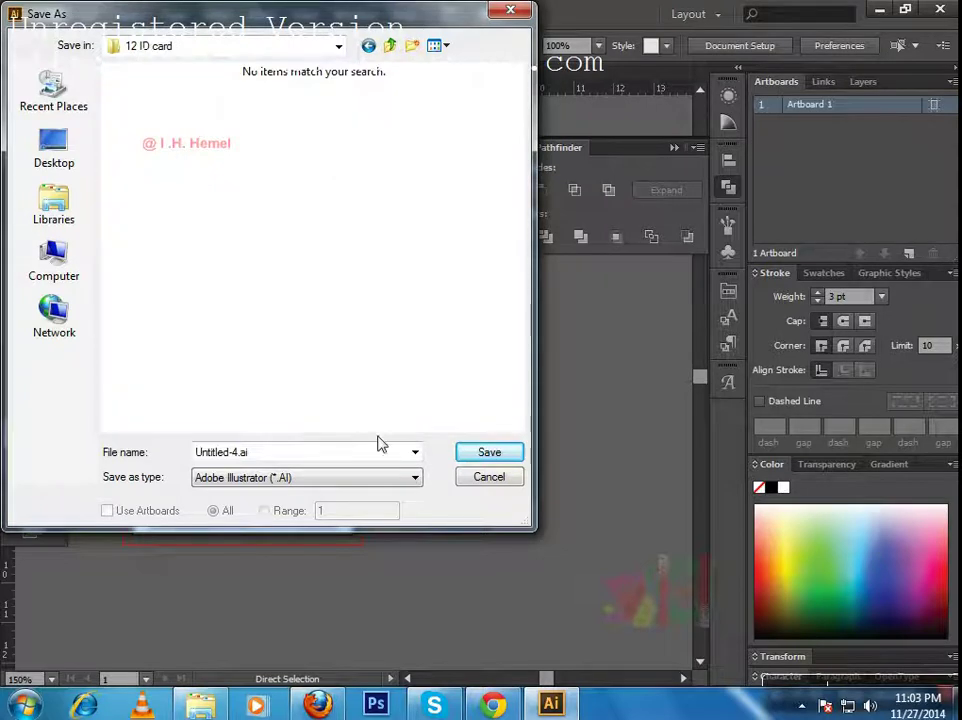
{"action": "left_click", "coordinate": [484, 455]}
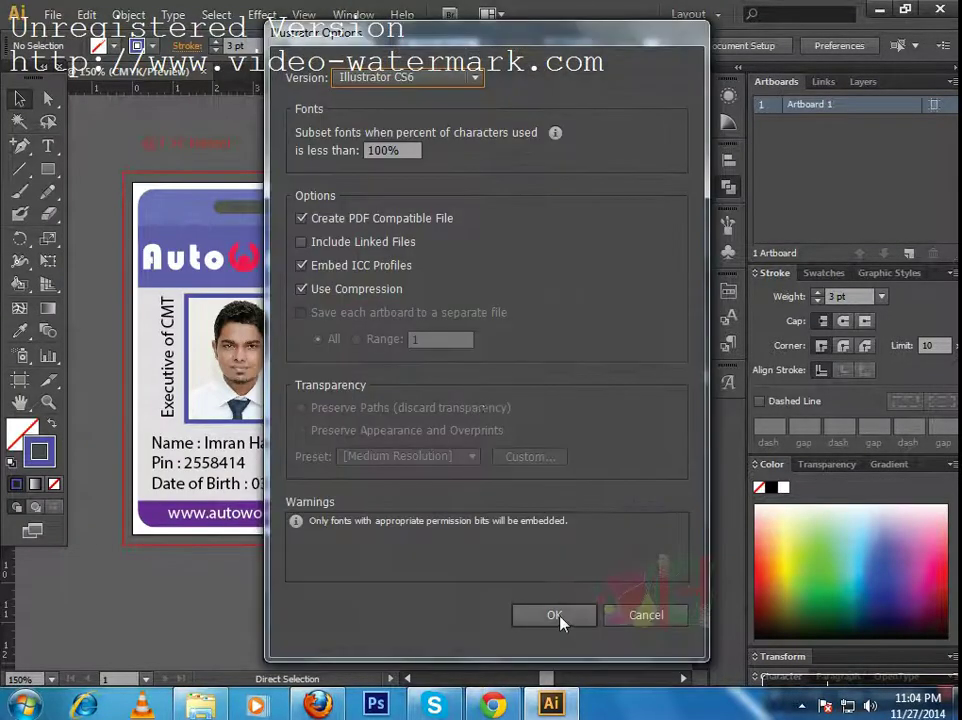
{"action": "left_click", "coordinate": [556, 616]}
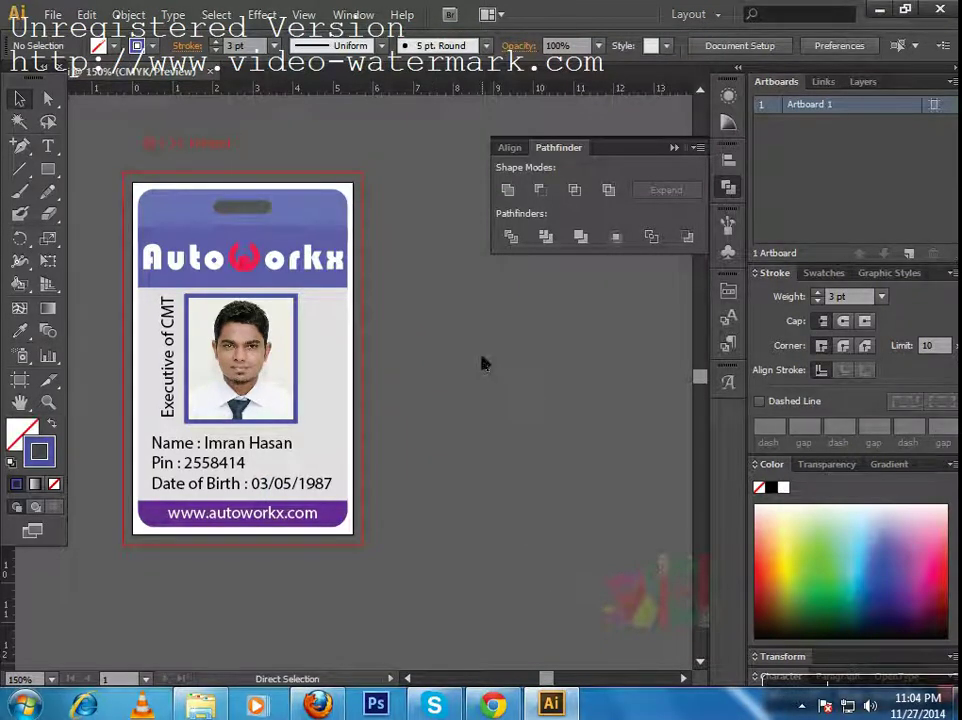
{"action": "key", "text": "ctrl+w"}
{"action": "left_click", "coordinate": [879, 9]}
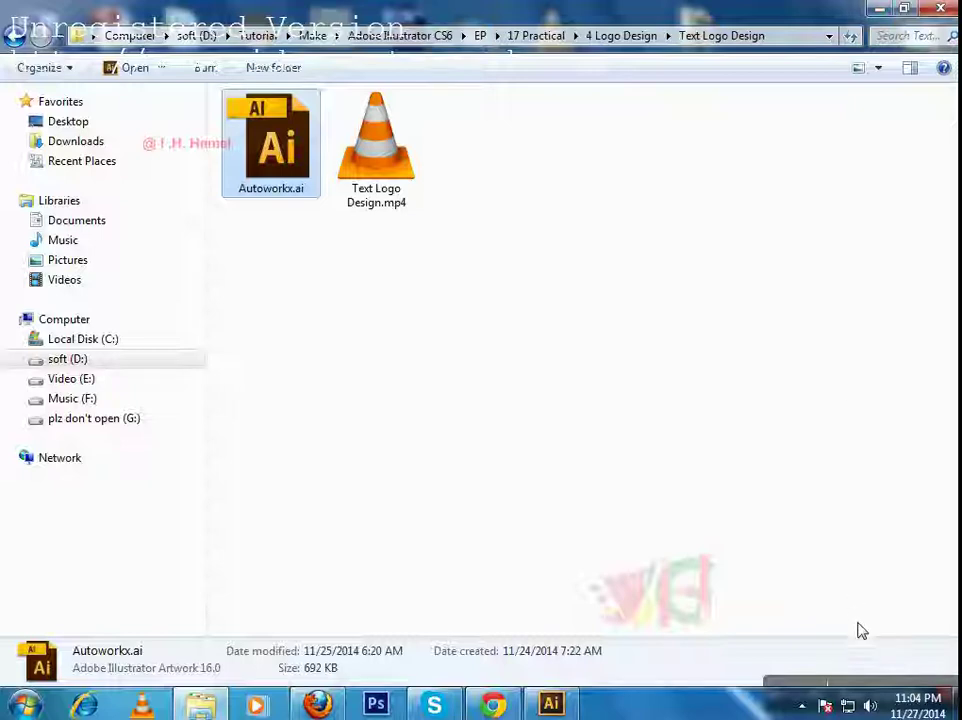